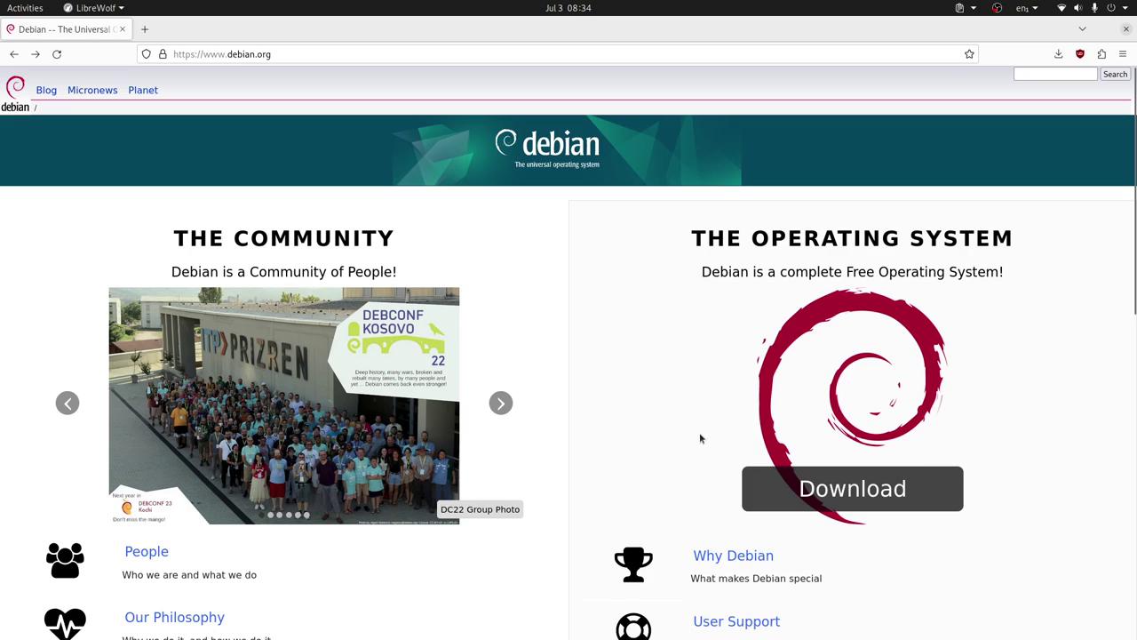
Start the Debian 12 netinst download in LibreWolf, then return to the Boxes 'Debian 12' draft.
{"action": "left_click", "coordinate": [757, 487]}
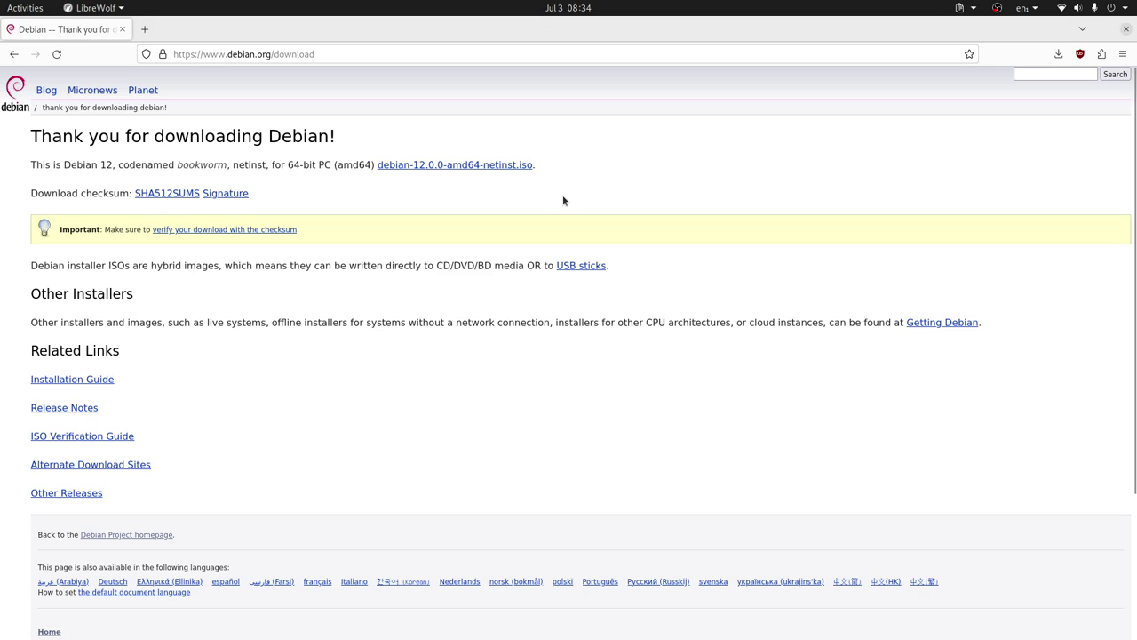
{"action": "key", "text": "alt+Tab"}
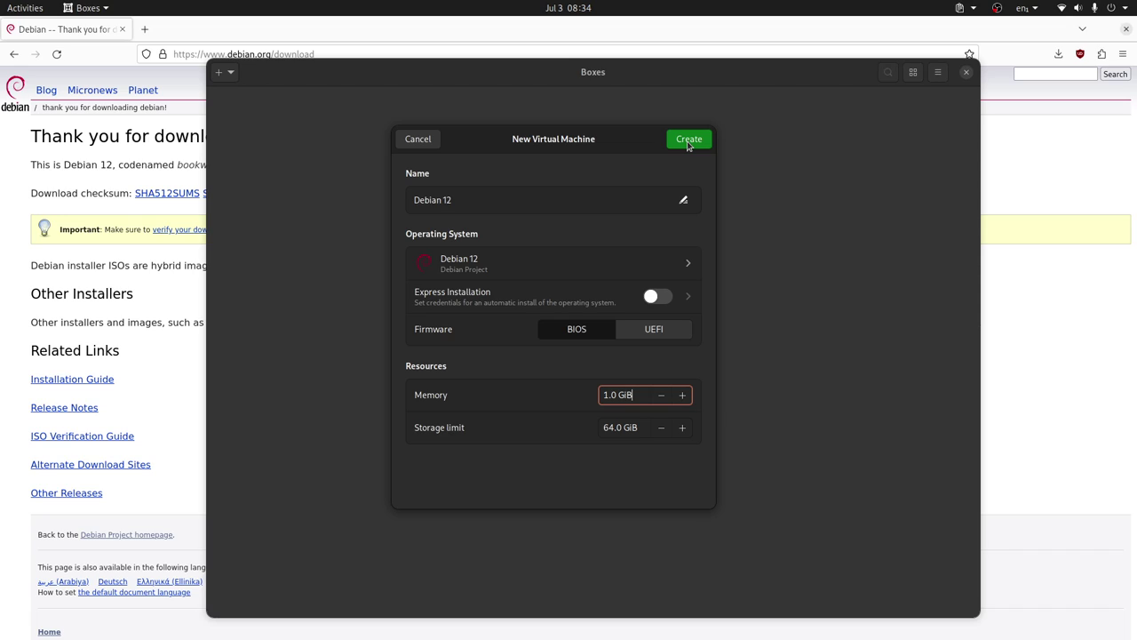
Create the Debian 12 machine and stop its installer boot menu at the text 'boot:' prompt.
{"action": "left_click", "coordinate": [688, 142]}
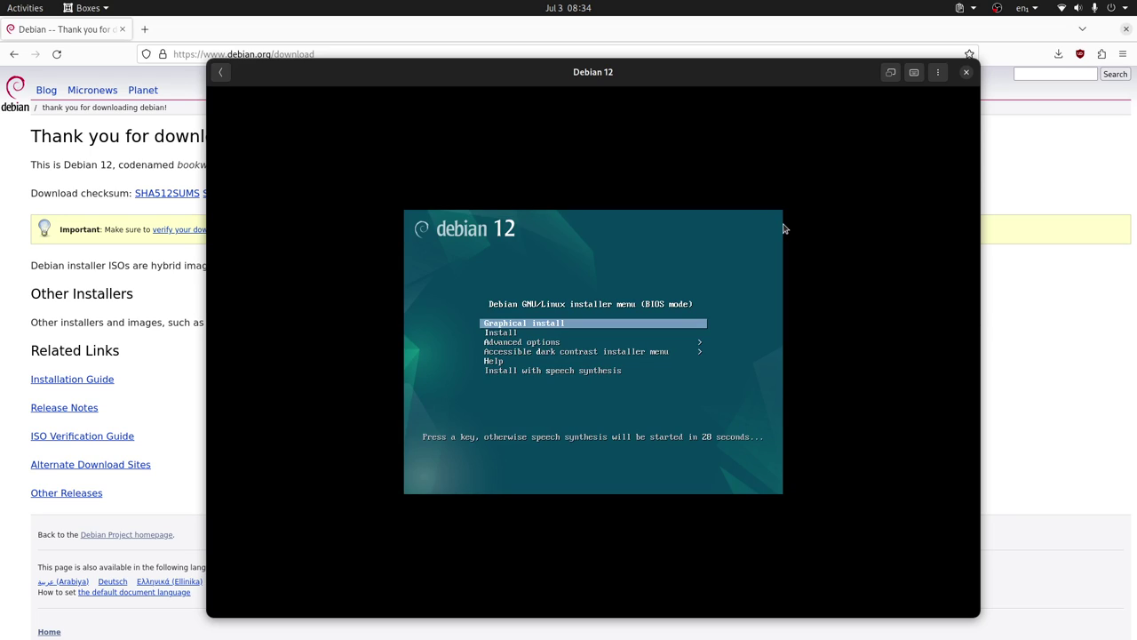
{"action": "key", "text": "Down"}
{"action": "key", "text": "Down"}
{"action": "key", "text": "Down"}
{"action": "key", "text": "Down"}
{"action": "key", "text": "Down"}
{"action": "key", "text": "Up"}
{"action": "key", "text": "Up"}
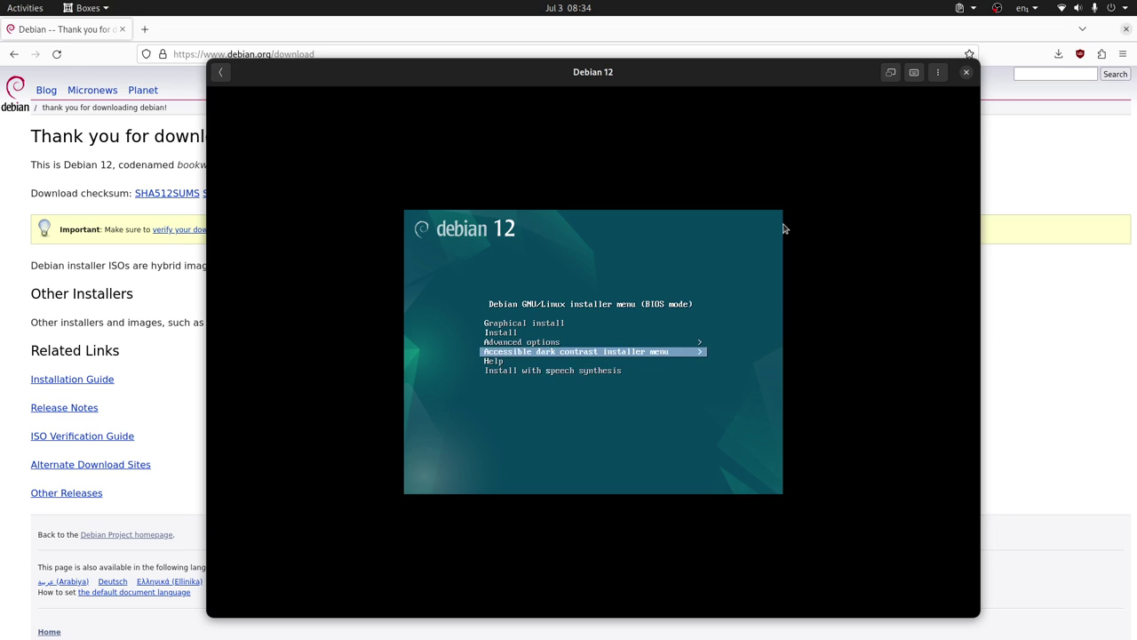
{"action": "key", "text": "Up"}
{"action": "key", "text": "Up"}
{"action": "key", "text": "Up"}
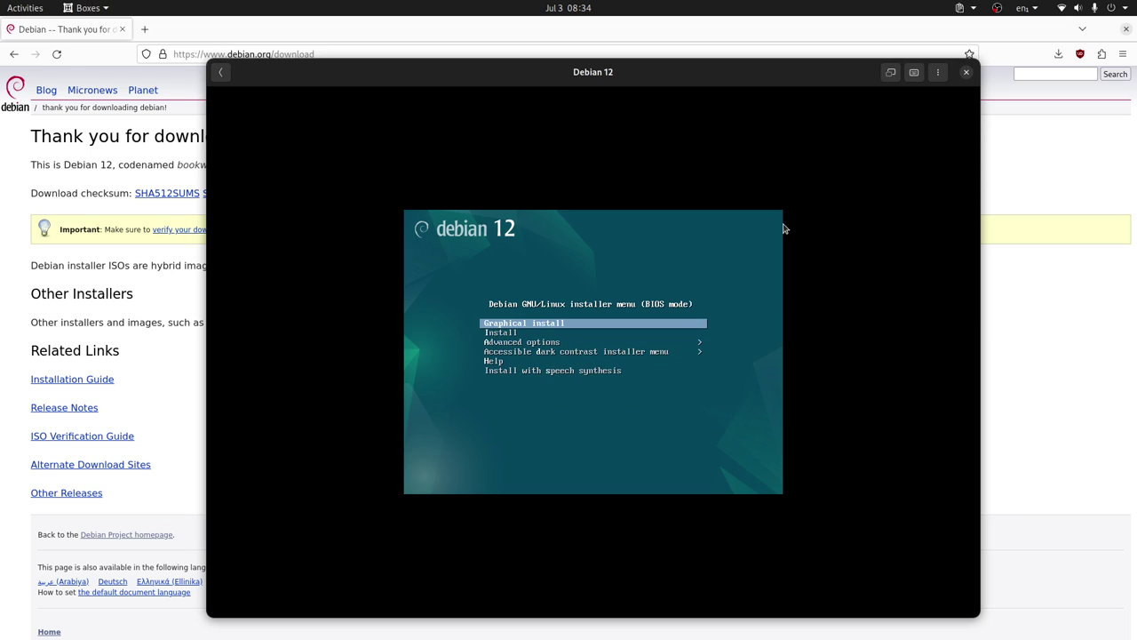
{"action": "key", "text": "Escape"}
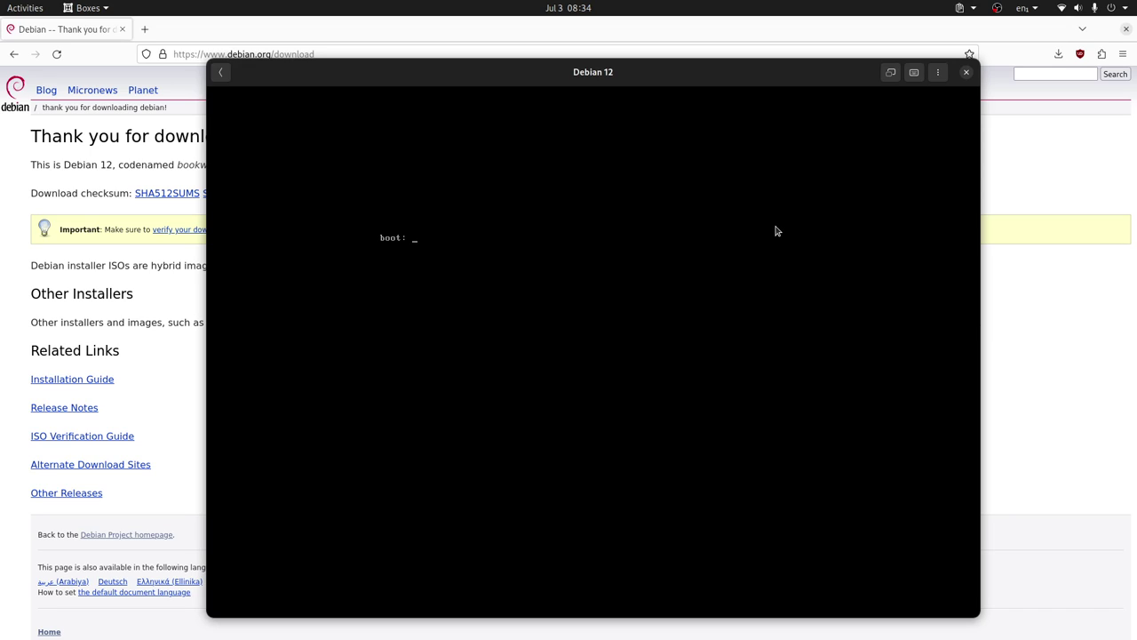
Force shut down the Debian 12 machine from the Boxes machine list.
{"action": "left_click", "coordinate": [220, 72]}
{"action": "left_click", "coordinate": [812, 118]}
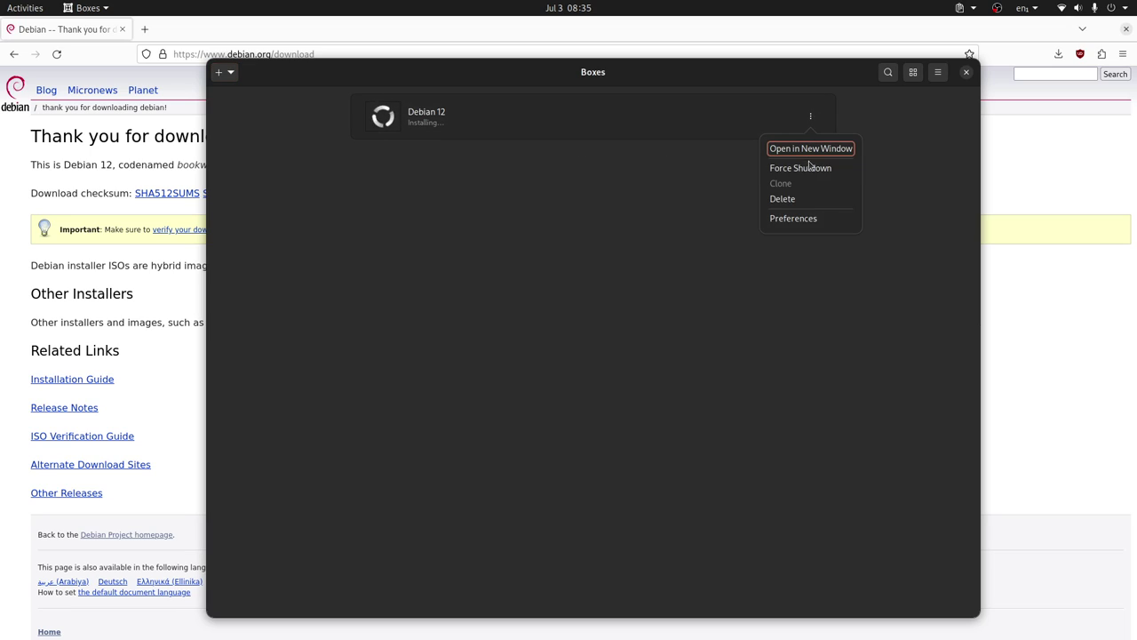
{"action": "left_click", "coordinate": [816, 168]}
Set the Debian 12 machine's CPU count to 1 in its preferences.
{"action": "left_click", "coordinate": [810, 116]}
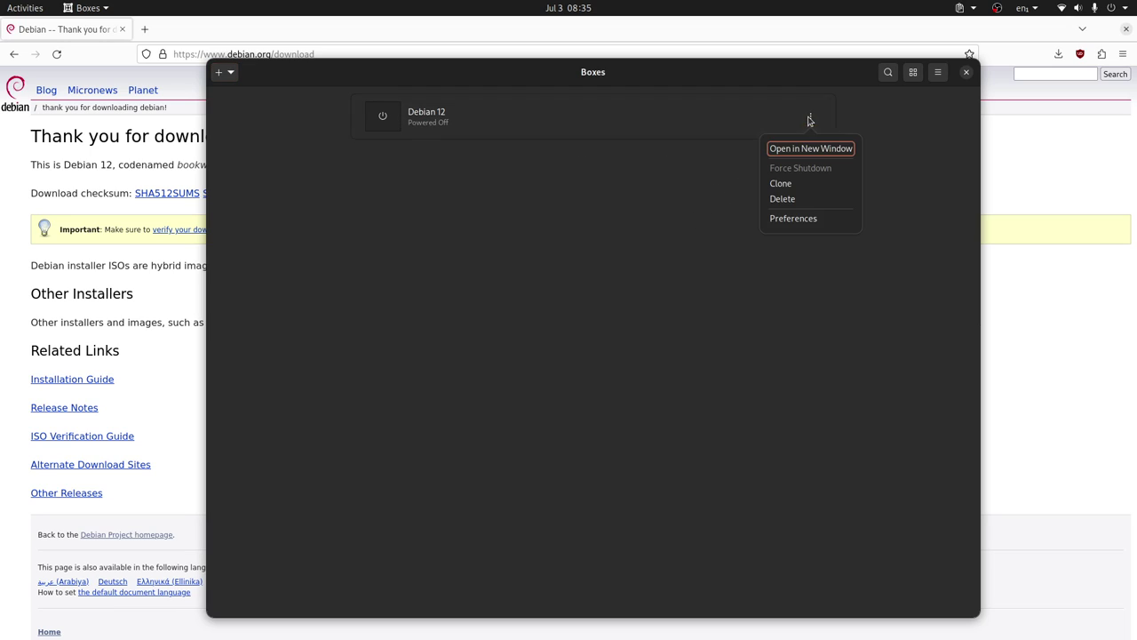
{"action": "left_click", "coordinate": [791, 220]}
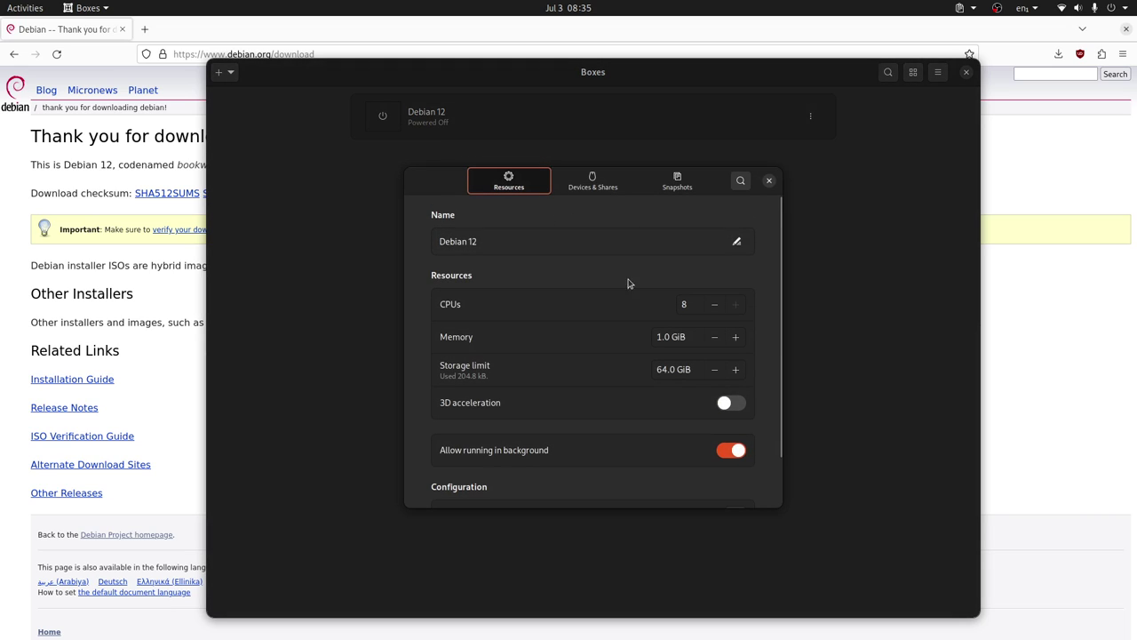
{"action": "left_click", "coordinate": [690, 305]}
{"action": "type", "text": "1"}
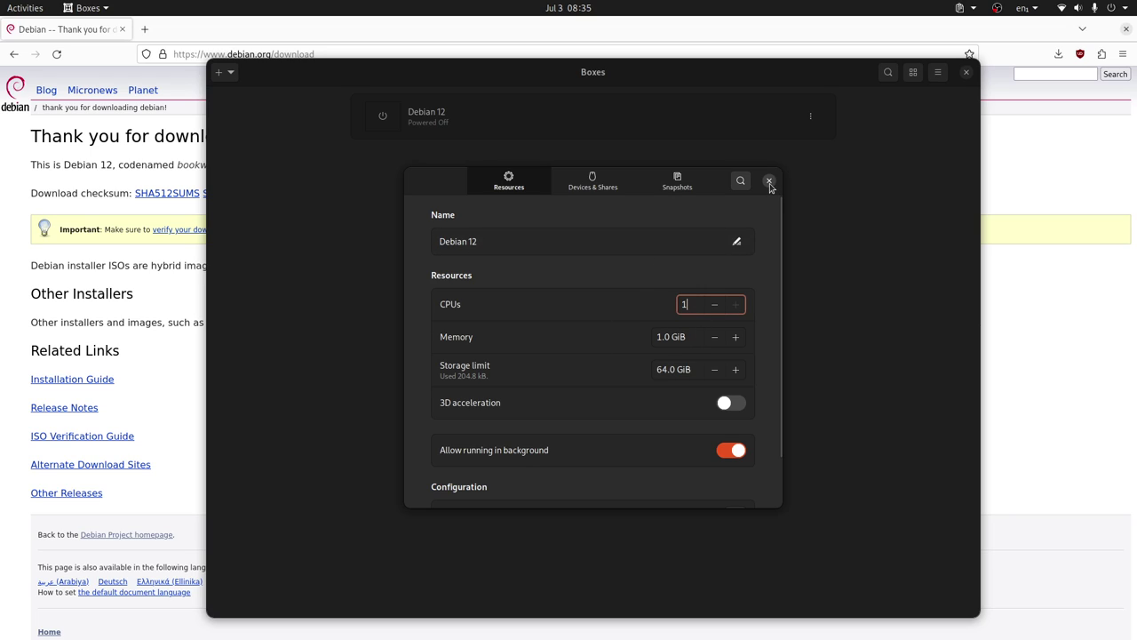
{"action": "left_click", "coordinate": [771, 183]}
Confirm the machine now has 1 CPU, then start it again at the installer menu.
{"action": "left_click", "coordinate": [809, 119]}
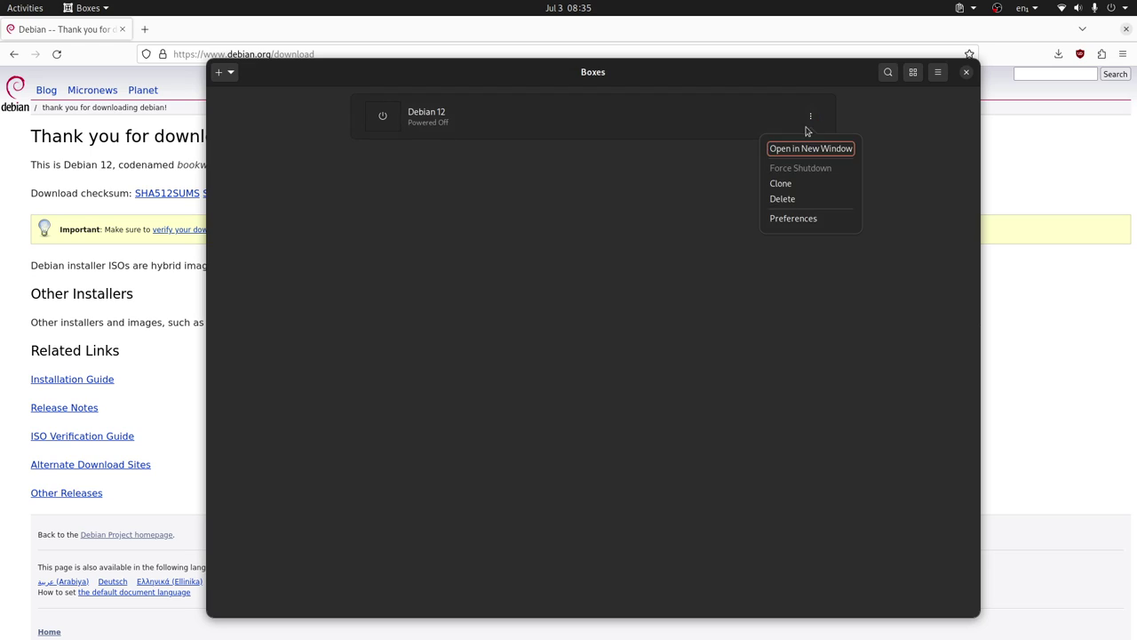
{"action": "left_click", "coordinate": [802, 217]}
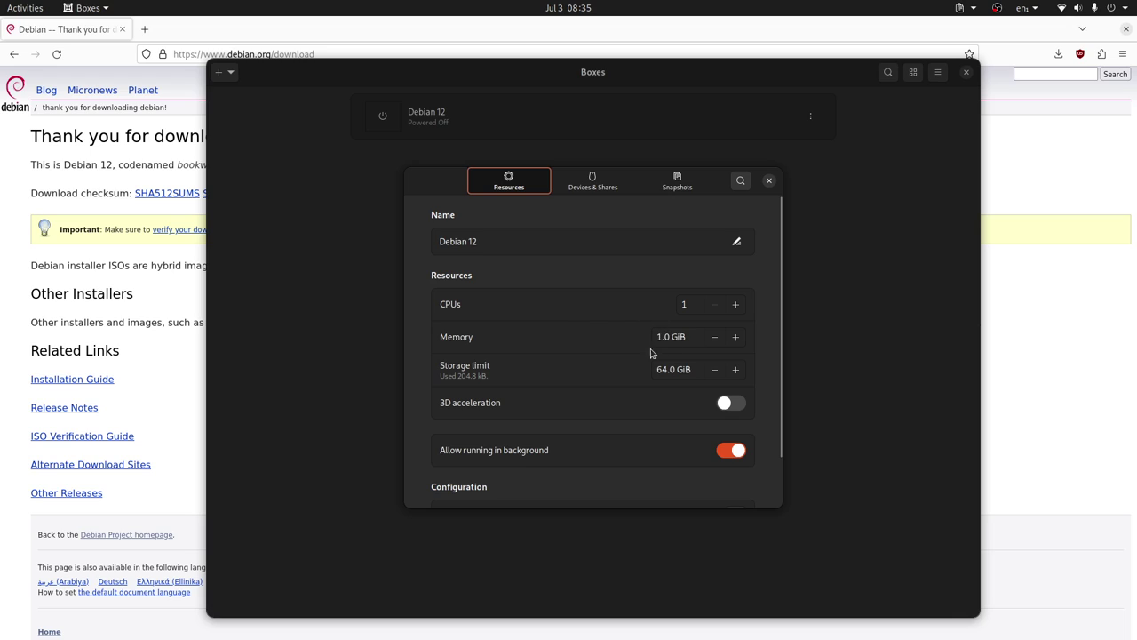
{"action": "left_click", "coordinate": [769, 180]}
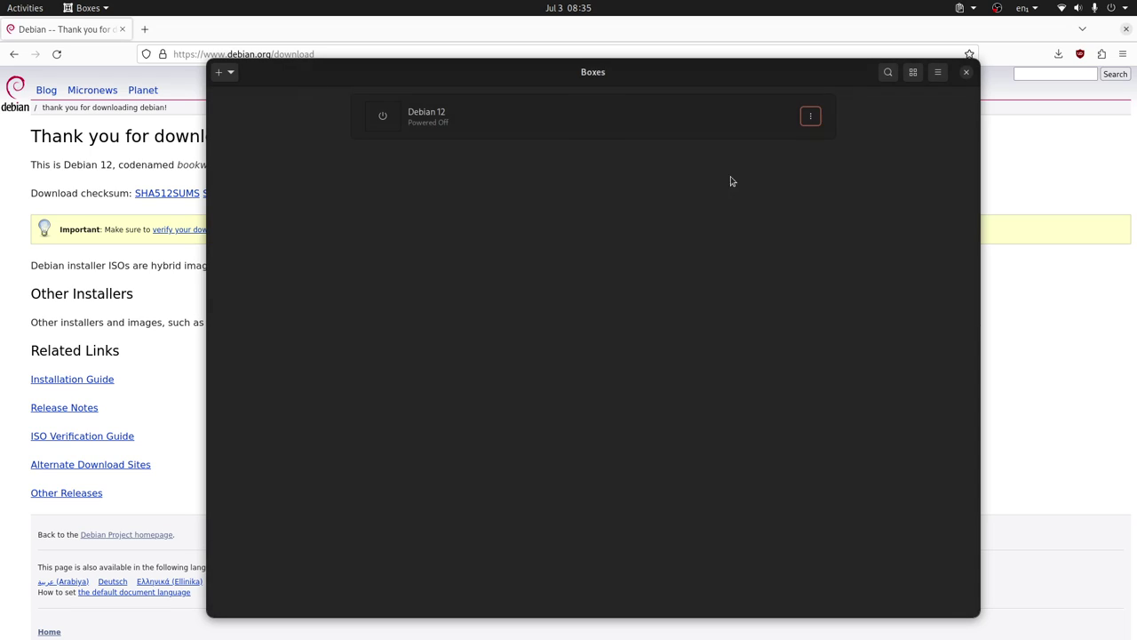
{"action": "left_click", "coordinate": [544, 122]}
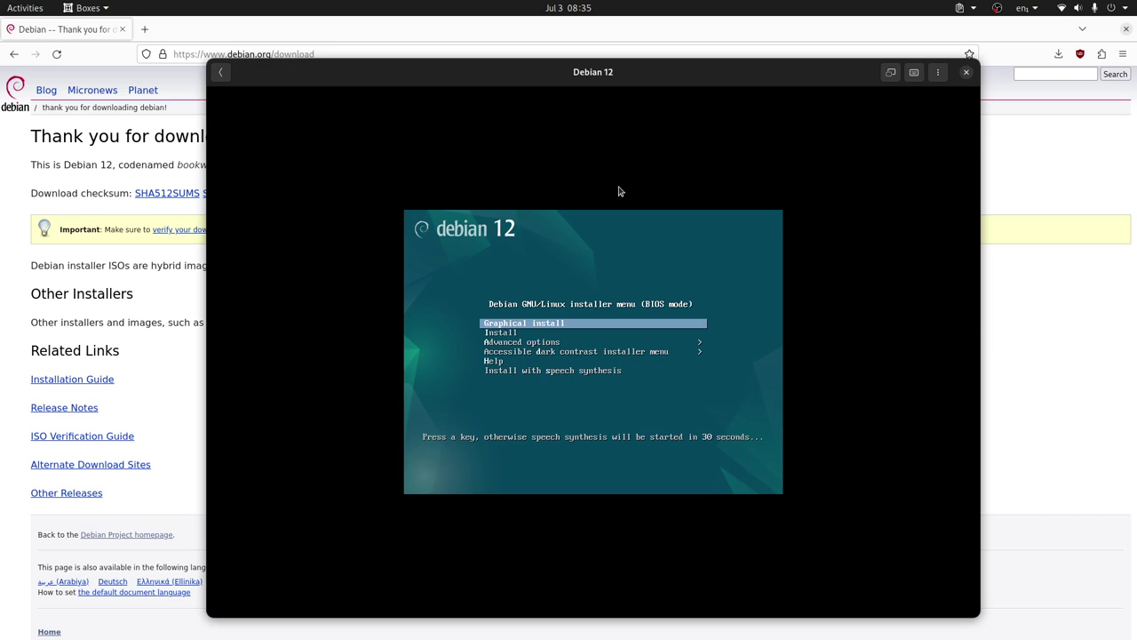
Launch Graphical install and capture input inside the VM at the language page.
{"action": "key", "text": "Return"}
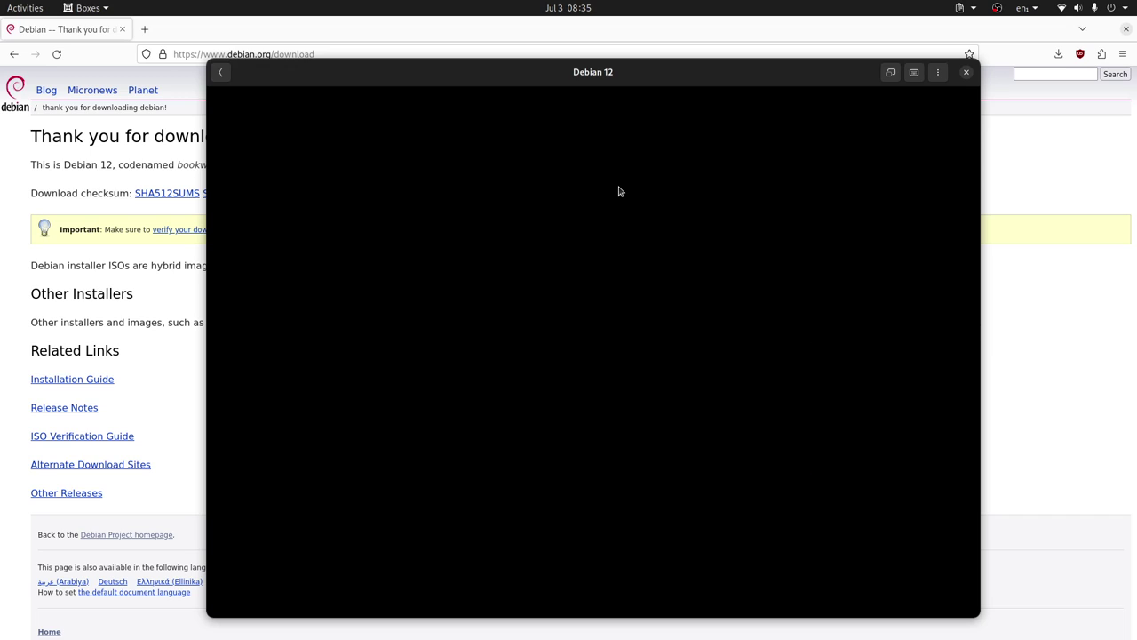
{"action": "left_click", "coordinate": [620, 191]}
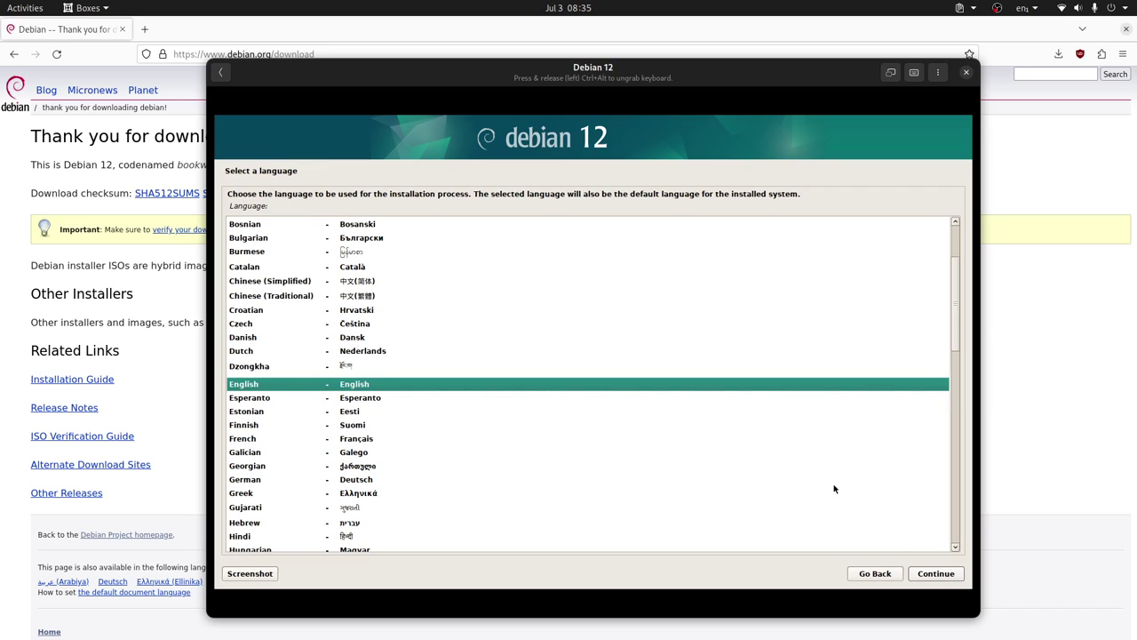
Accept English, United States location and the American English keymap.
{"action": "left_click", "coordinate": [931, 575]}
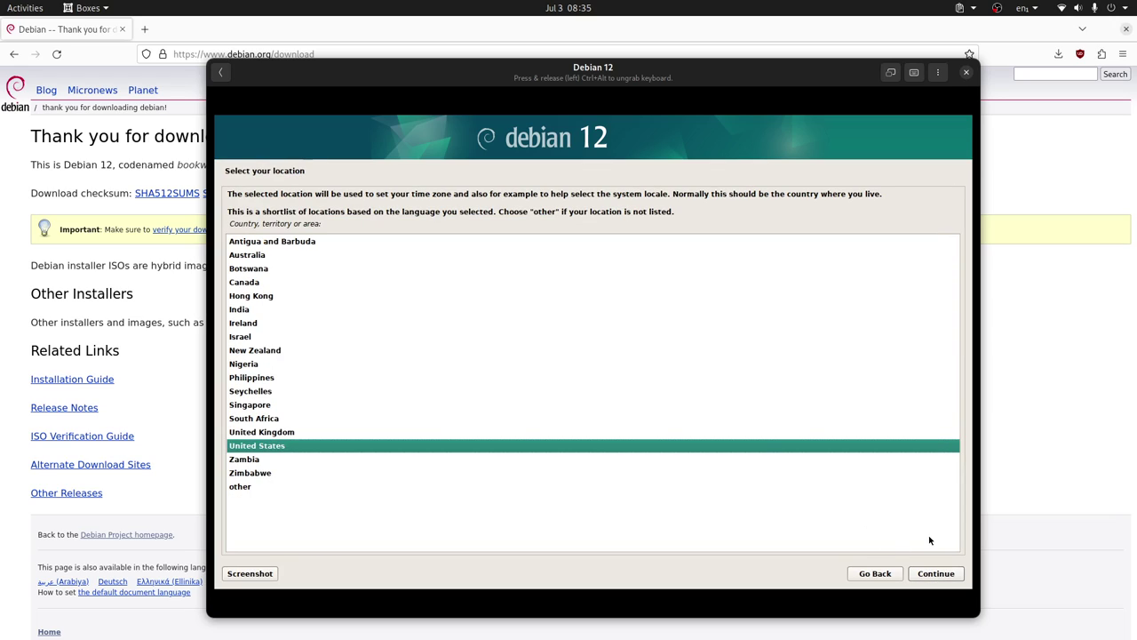
{"action": "left_click", "coordinate": [938, 578]}
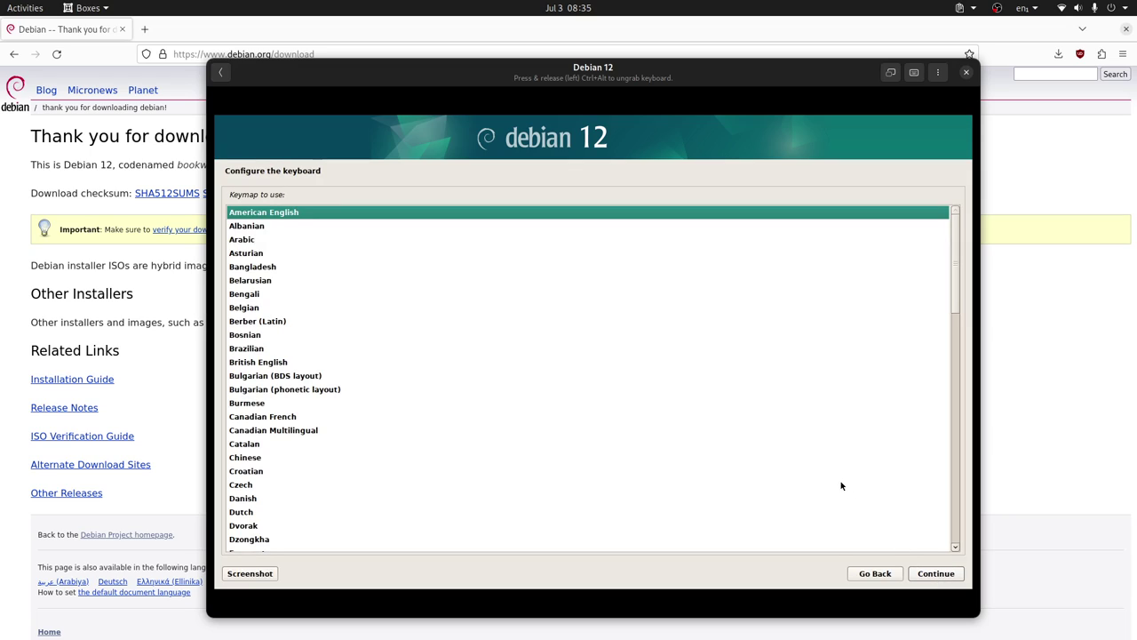
{"action": "left_click", "coordinate": [939, 574]}
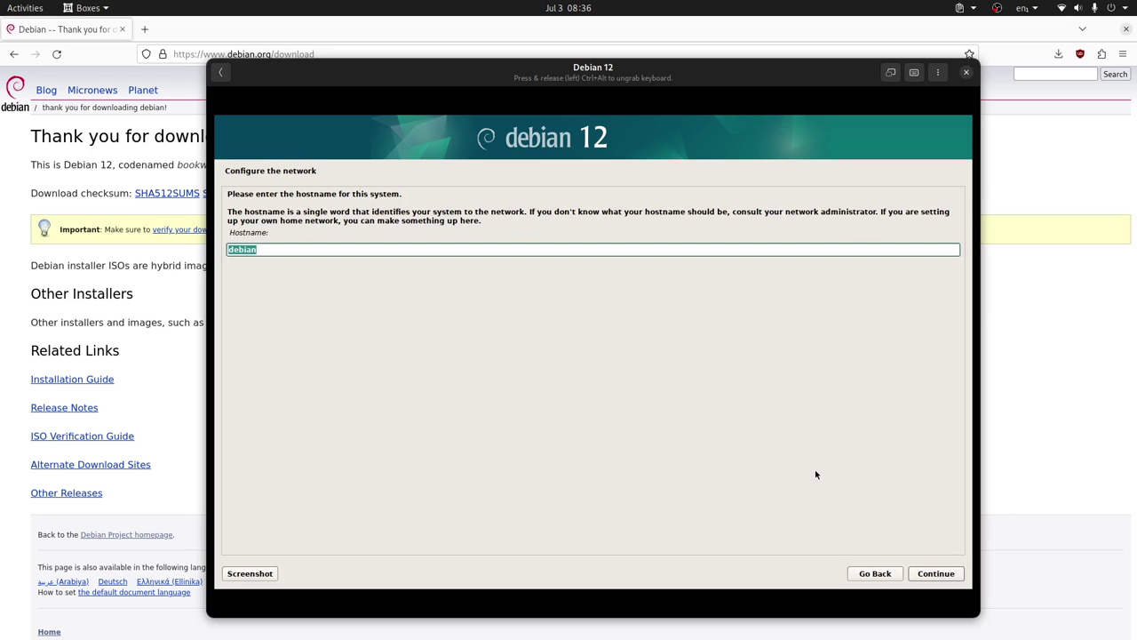
Keep hostname 'debian', leave the domain empty, and set and confirm the root password.
{"action": "left_click", "coordinate": [939, 576]}
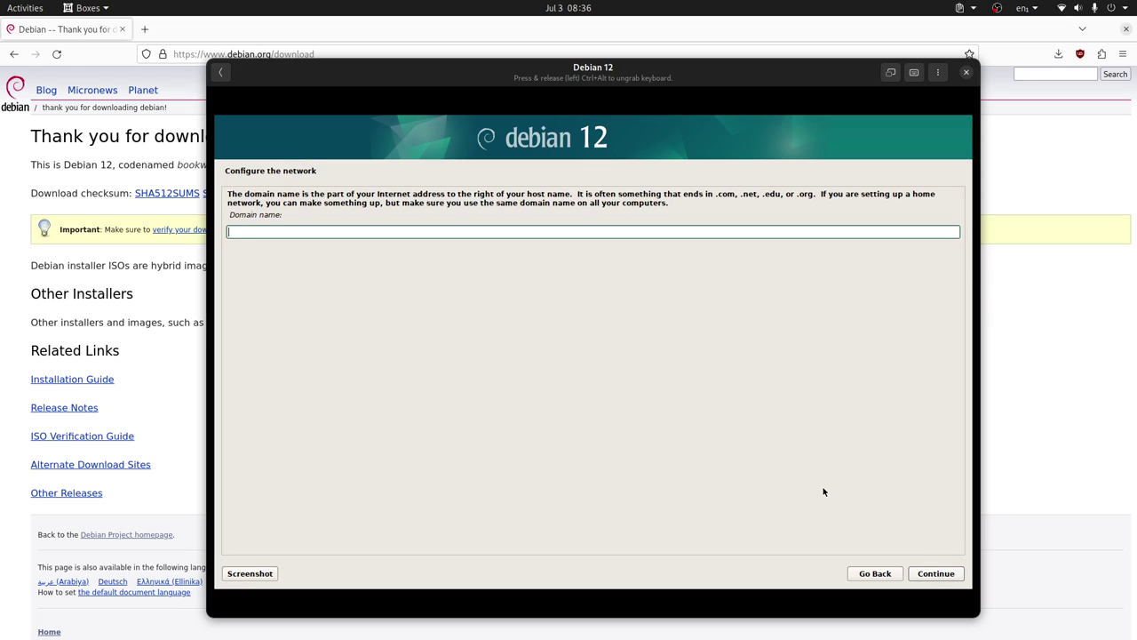
{"action": "left_click", "coordinate": [938, 573]}
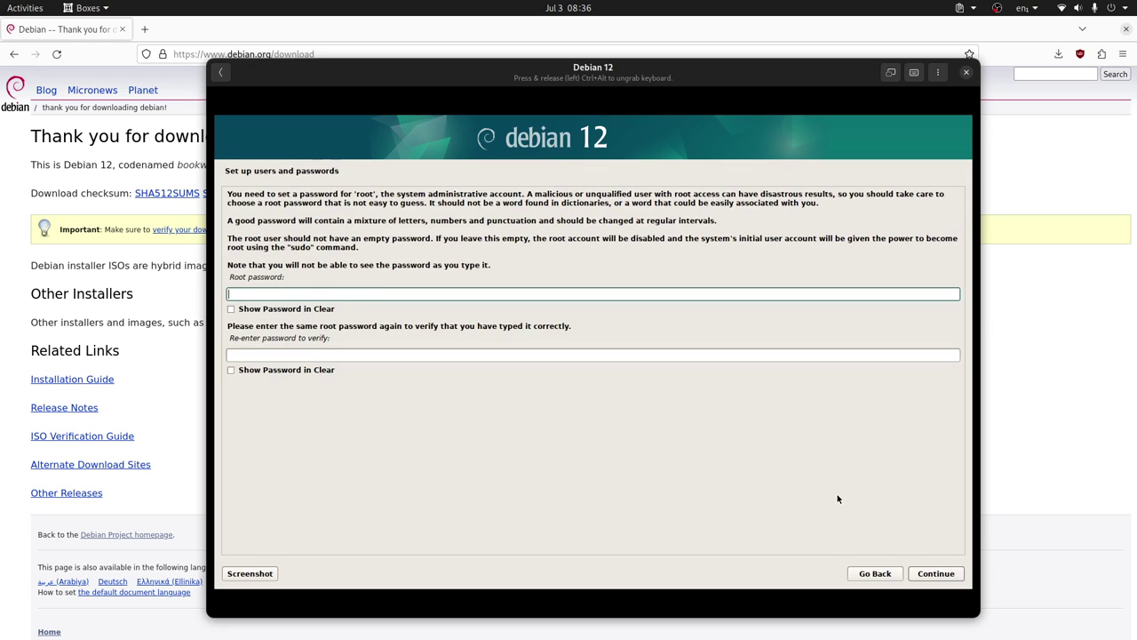
{"action": "type", "text": "123"}
{"action": "left_click", "coordinate": [673, 355]}
{"action": "type", "text": "123"}
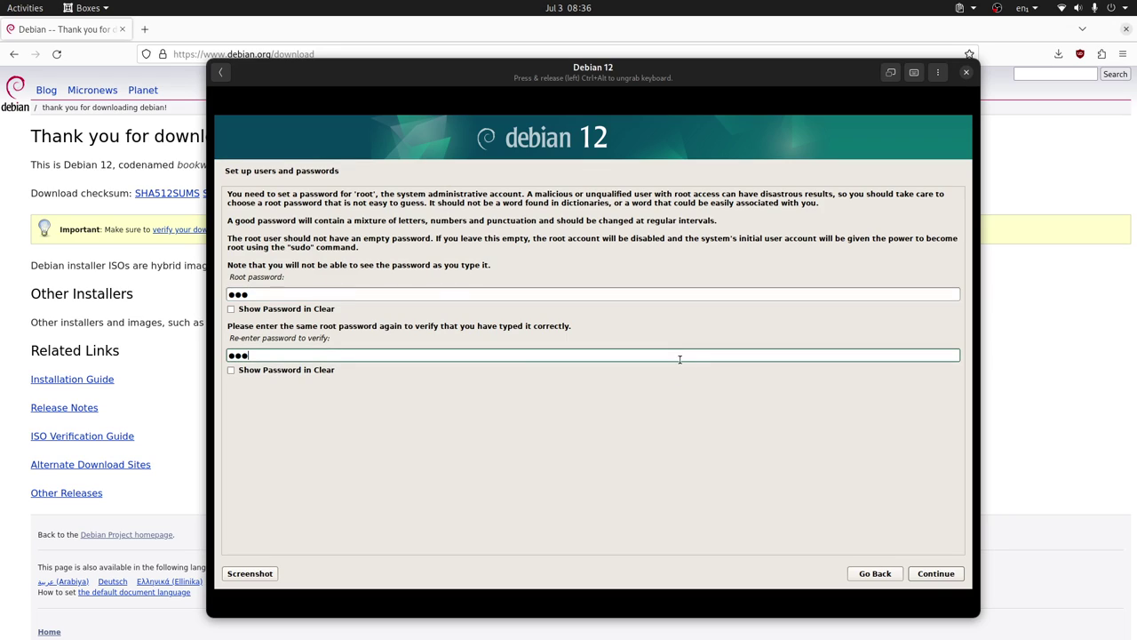
{"action": "left_click", "coordinate": [935, 582]}
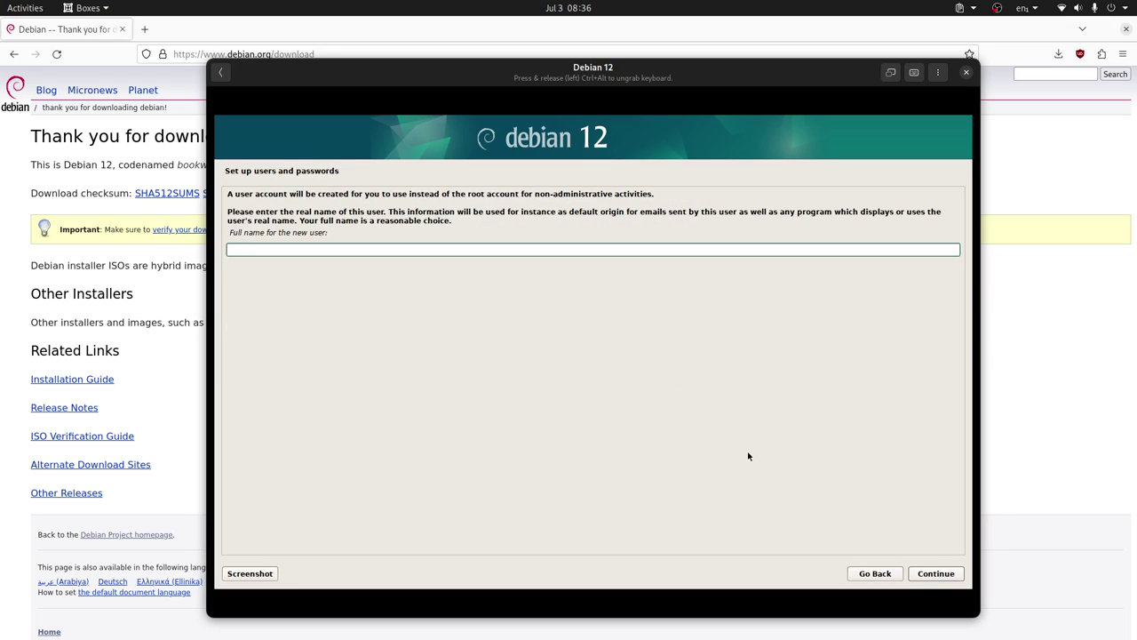
Enter the new user's full name and accept the suggested username.
{"action": "type", "text": "Li"}
{"action": "type", "text": "Byte"}
{"action": "left_click", "coordinate": [937, 573]}
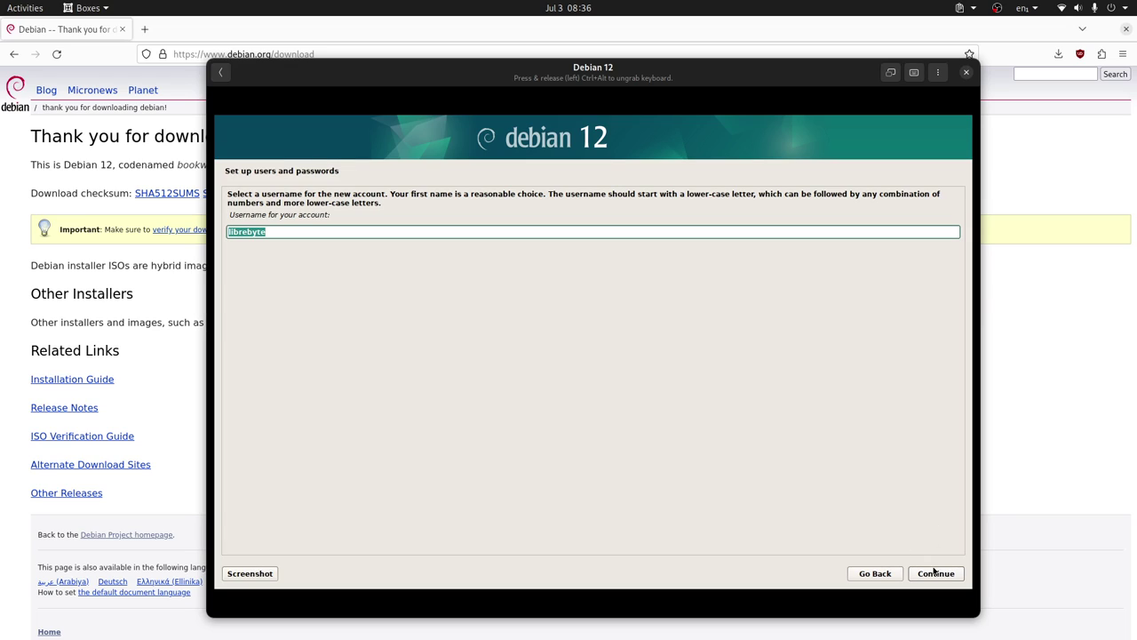
{"action": "left_click", "coordinate": [936, 573]}
Set and confirm the user password, then accept Eastern as the time zone.
{"action": "type", "text": "123"}
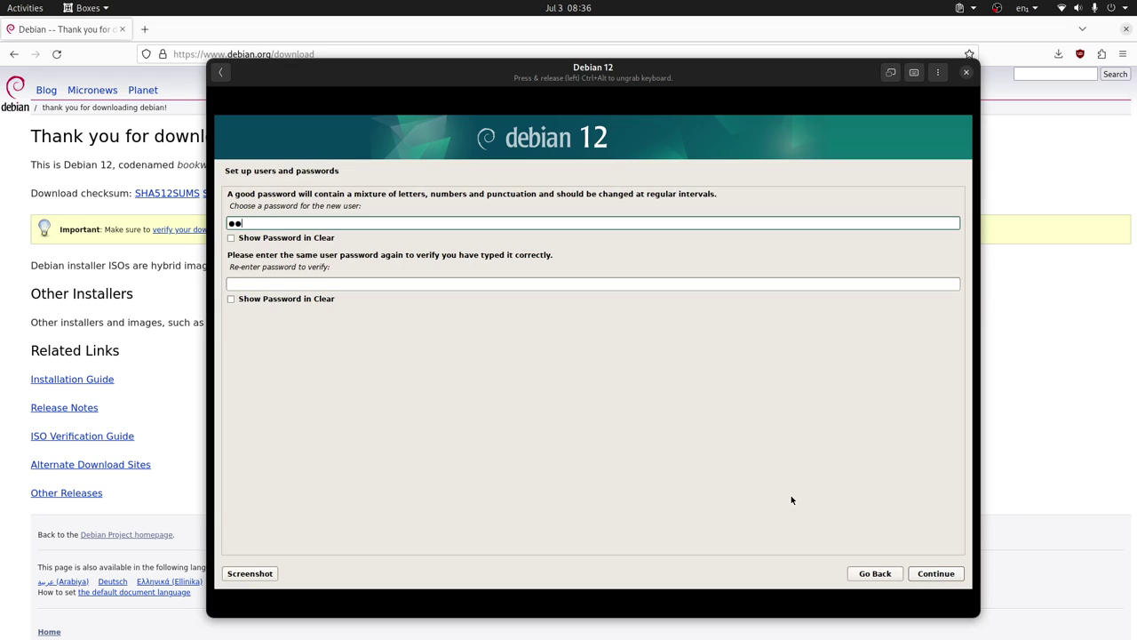
{"action": "left_click", "coordinate": [746, 284]}
{"action": "type", "text": "123"}
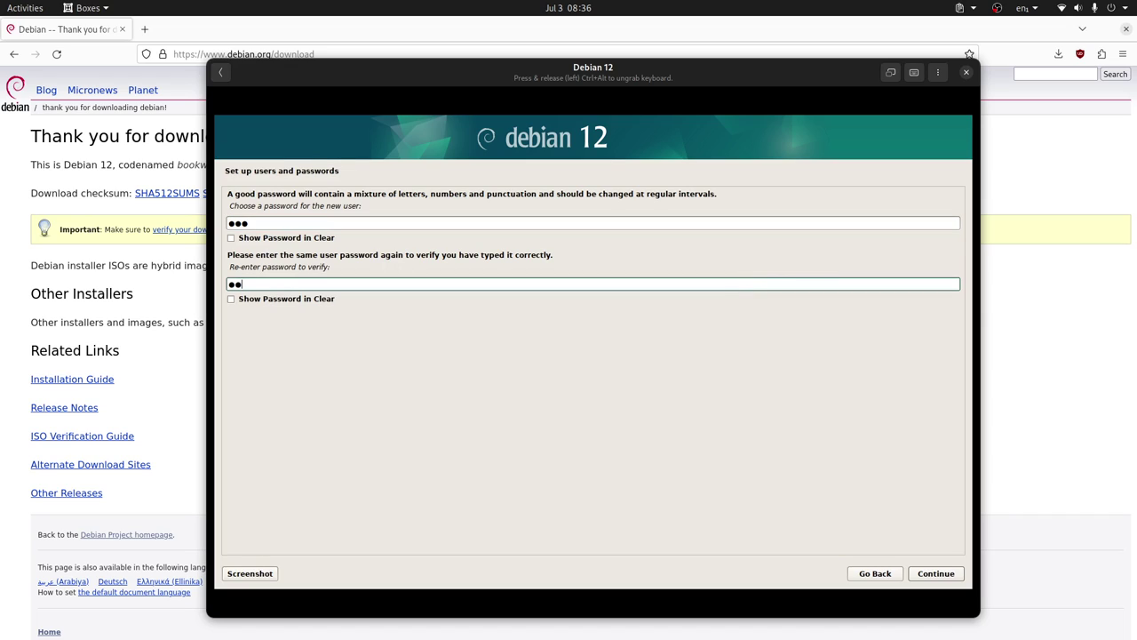
{"action": "left_click", "coordinate": [937, 573]}
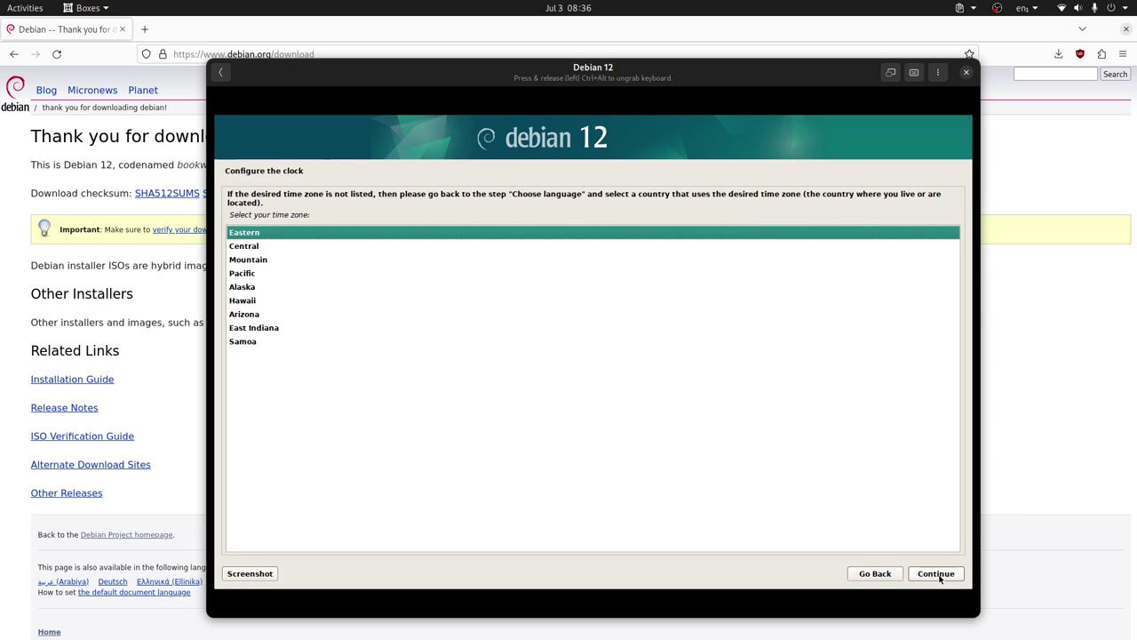
{"action": "left_click", "coordinate": [937, 574]}
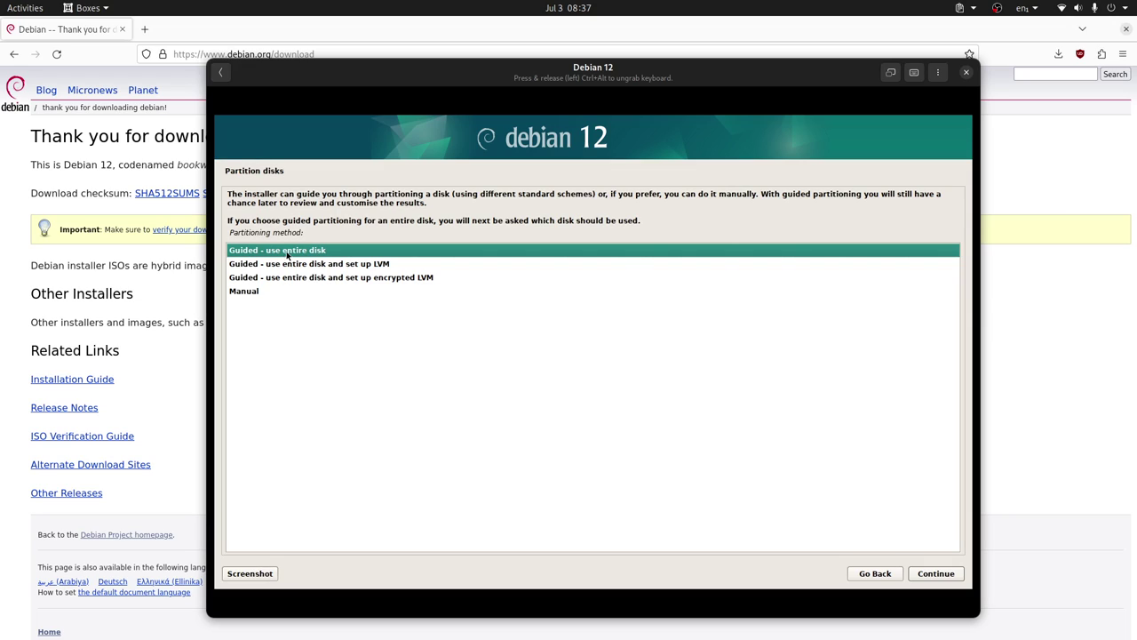
Guided-partition the whole virtual disk: 23.2 GB root, 1.0 GB swap, 44.5 GB /home.
{"action": "left_click", "coordinate": [955, 584]}
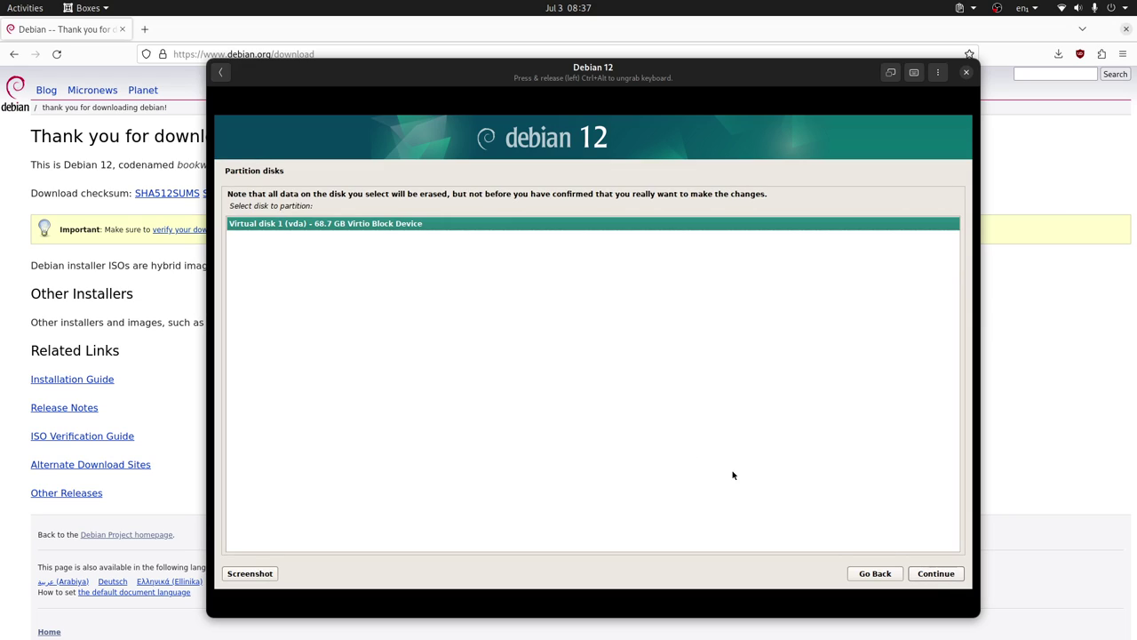
{"action": "left_click", "coordinate": [949, 575]}
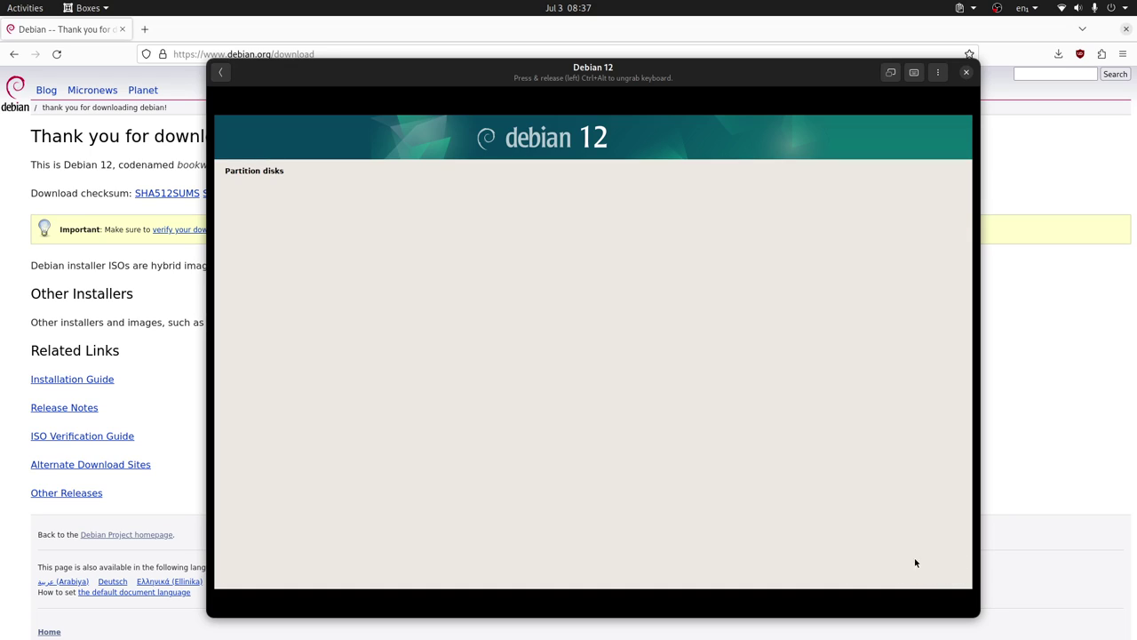
{"action": "left_click", "coordinate": [435, 273]}
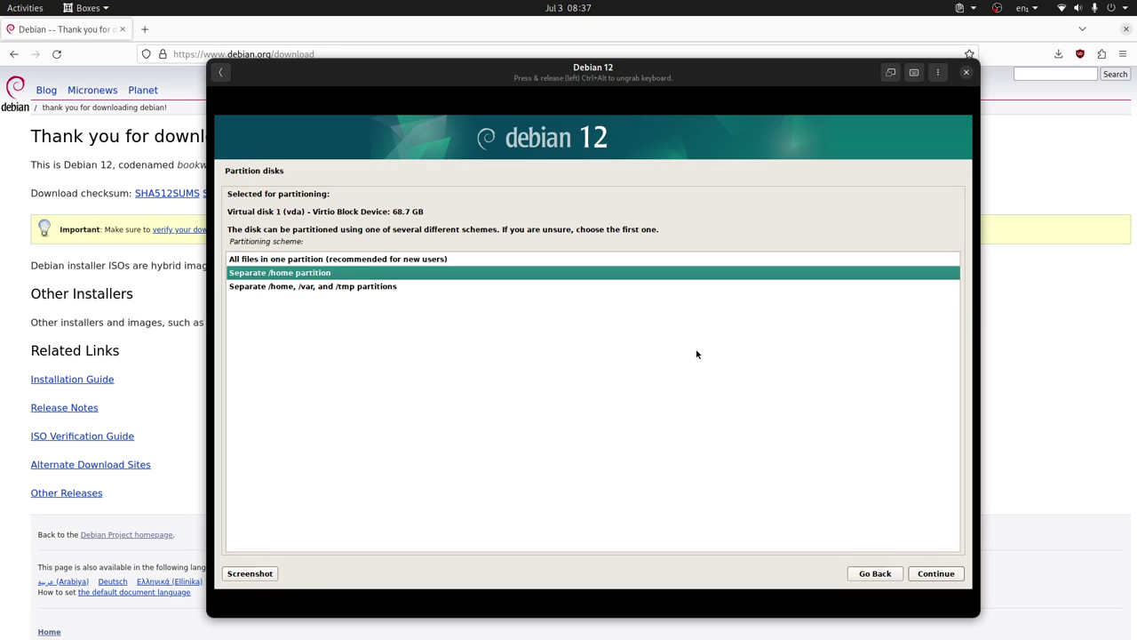
{"action": "left_click", "coordinate": [937, 574]}
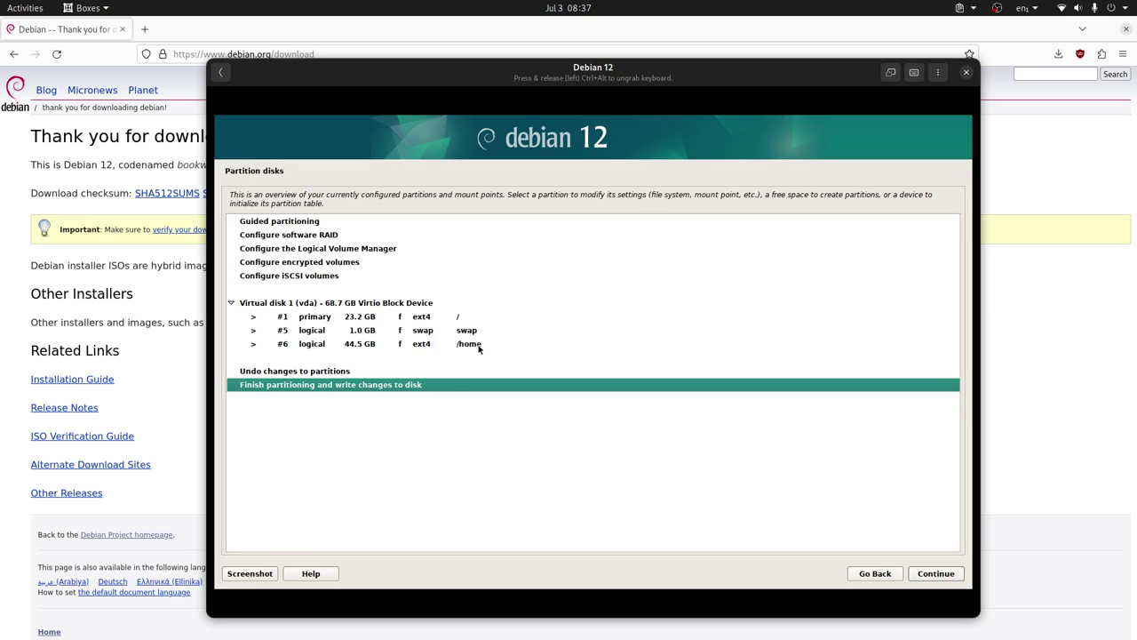
{"action": "left_click", "coordinate": [936, 573]}
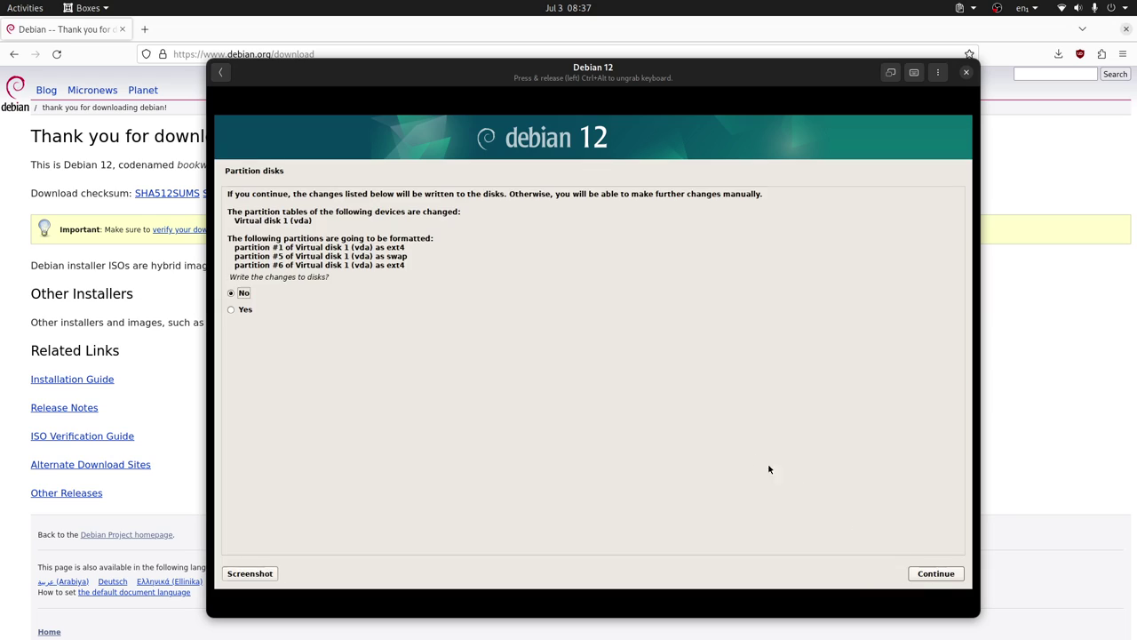
{"action": "key", "text": "Down"}
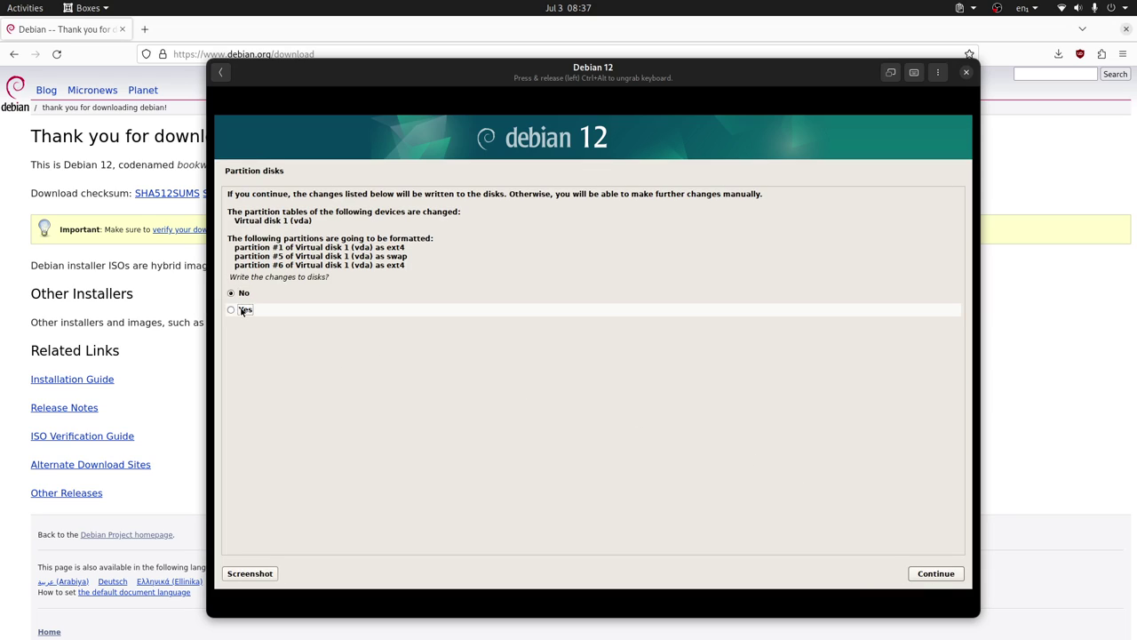
Write partitions, skip extra media, use United States mirror deb.debian.org with no proxy.
{"action": "left_click", "coordinate": [933, 574]}
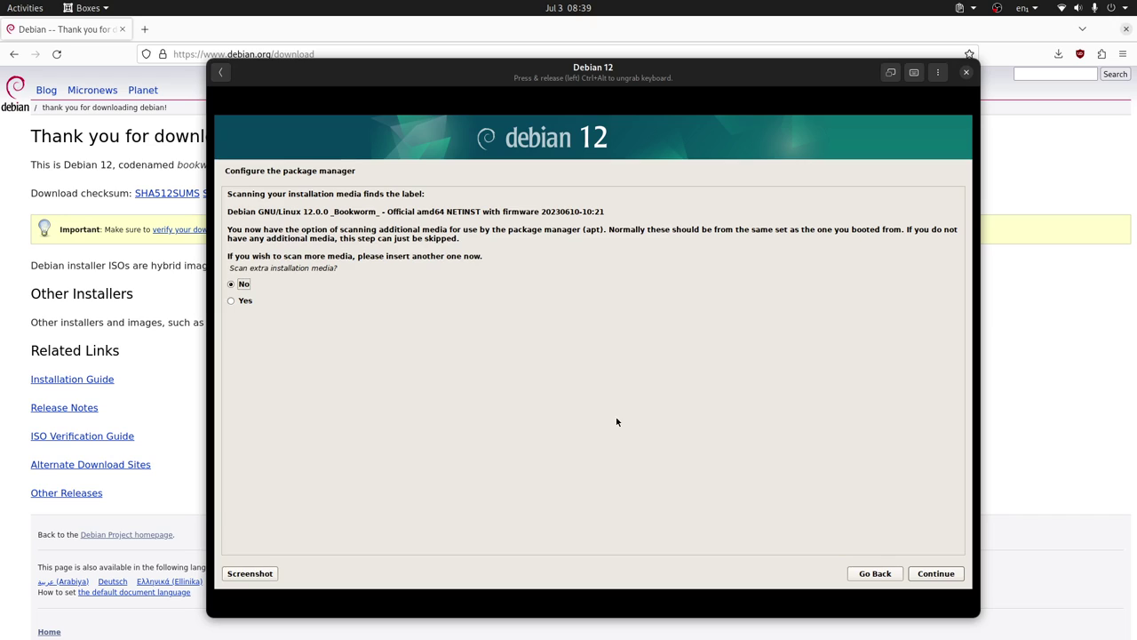
{"action": "left_click", "coordinate": [936, 574]}
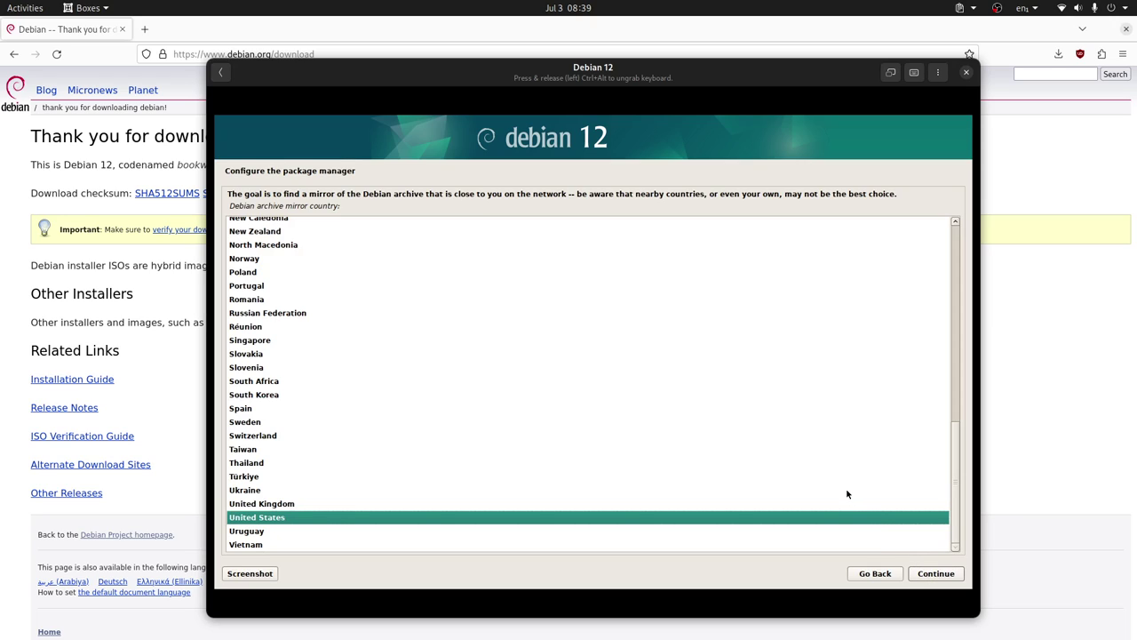
{"action": "left_click", "coordinate": [957, 577]}
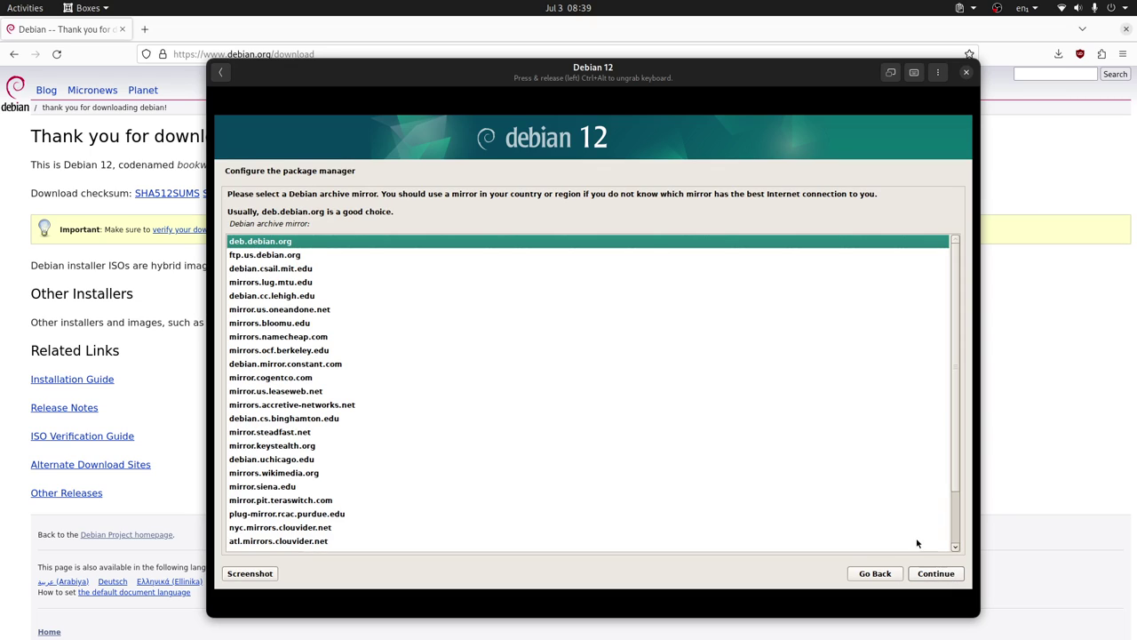
{"action": "left_click", "coordinate": [936, 575]}
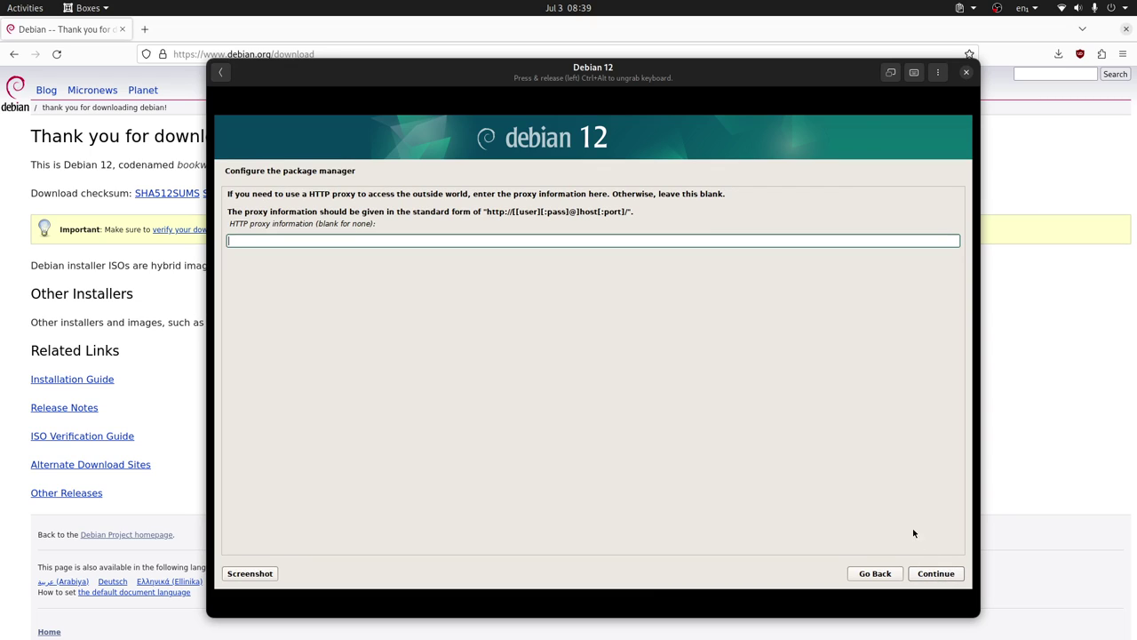
{"action": "key", "text": "Return"}
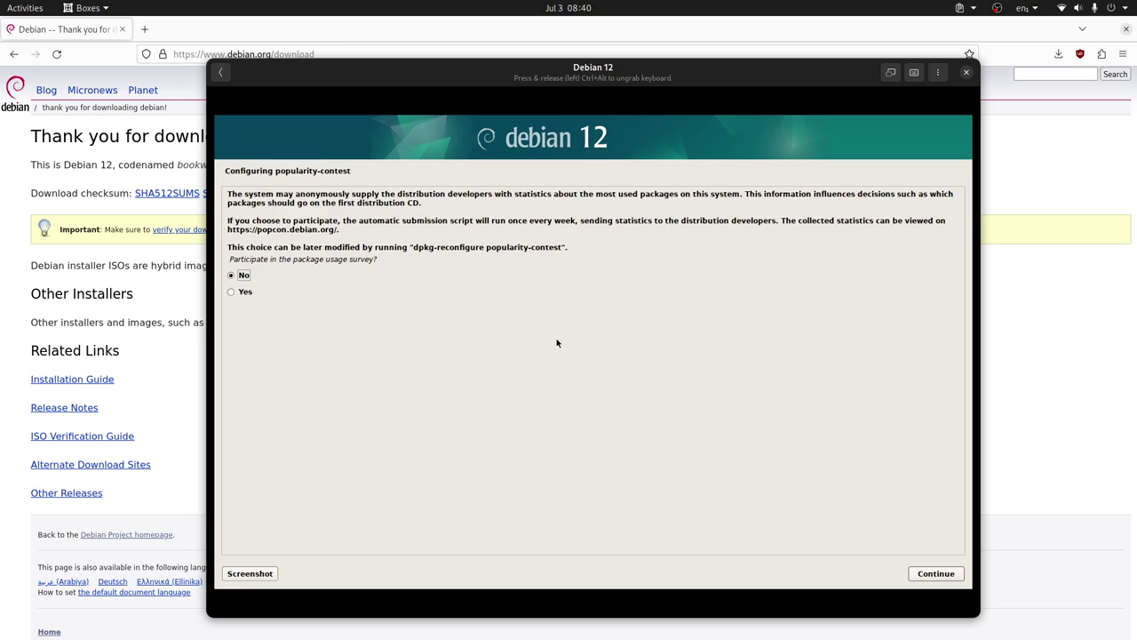
Decline the popularity survey and select LXDE instead of GNOME and Debian desktop environment.
{"action": "left_click", "coordinate": [935, 574]}
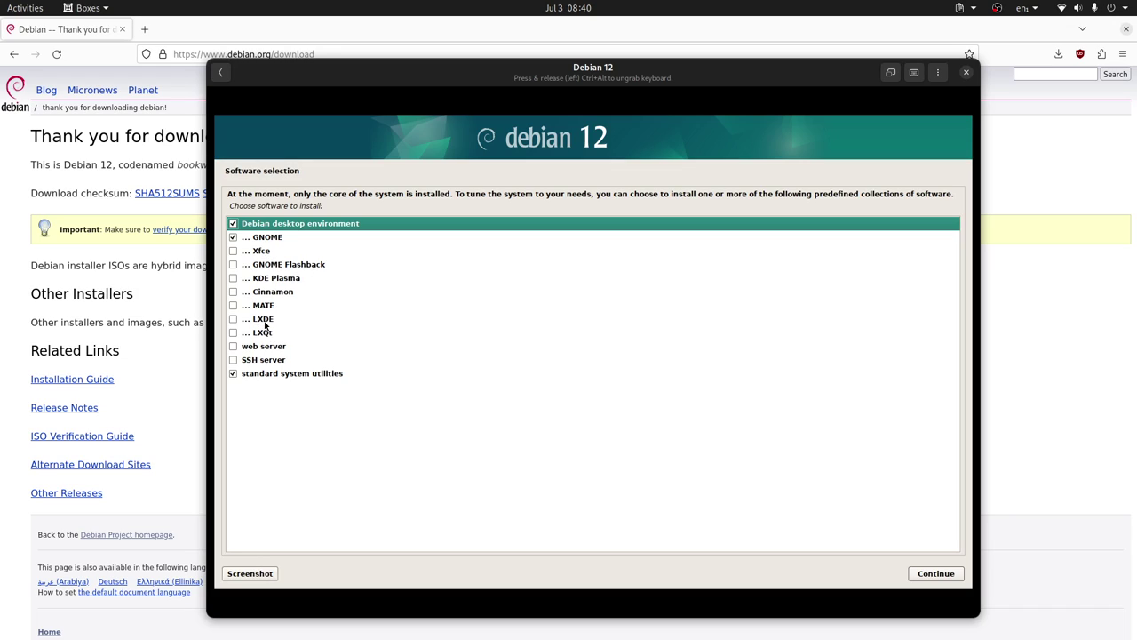
{"action": "left_click", "coordinate": [233, 237]}
{"action": "left_click", "coordinate": [233, 224]}
{"action": "left_click", "coordinate": [233, 319]}
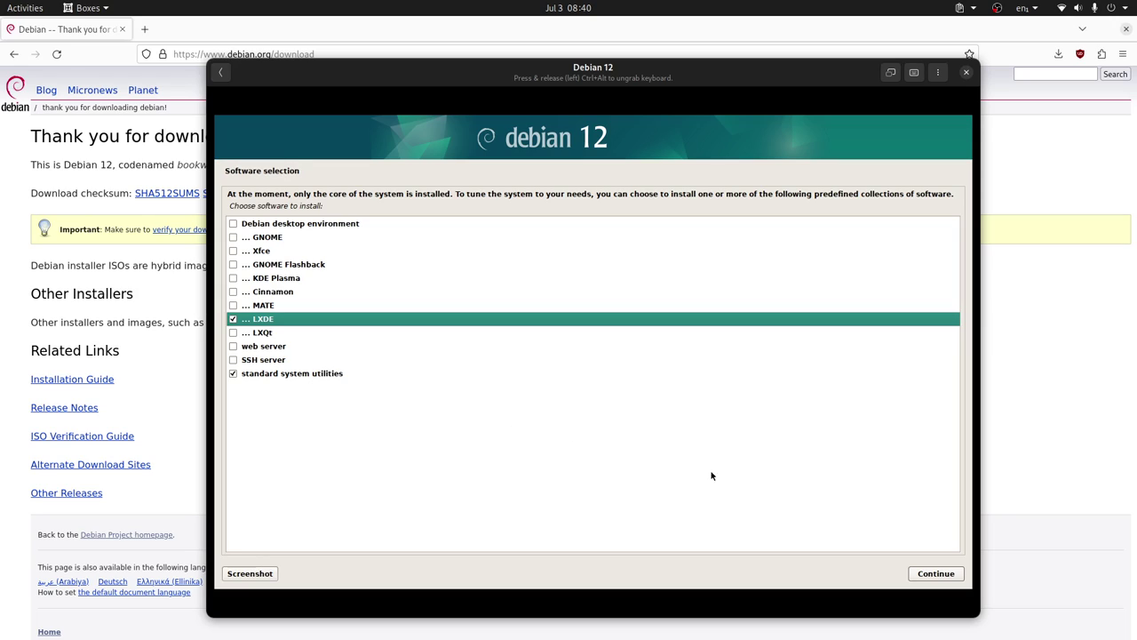
Install the selected LXDE software until the GRUB boot loader question appears.
{"action": "left_click", "coordinate": [948, 578]}
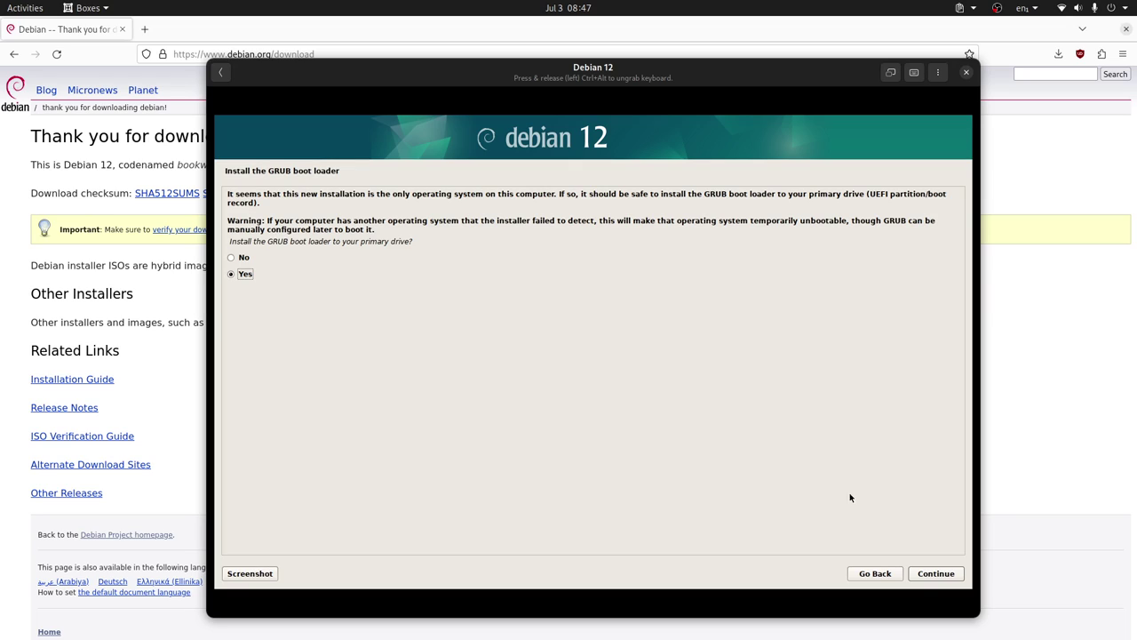
Accept installing GRUB and choose /dev/vda as the boot loader device.
{"action": "left_click", "coordinate": [936, 573]}
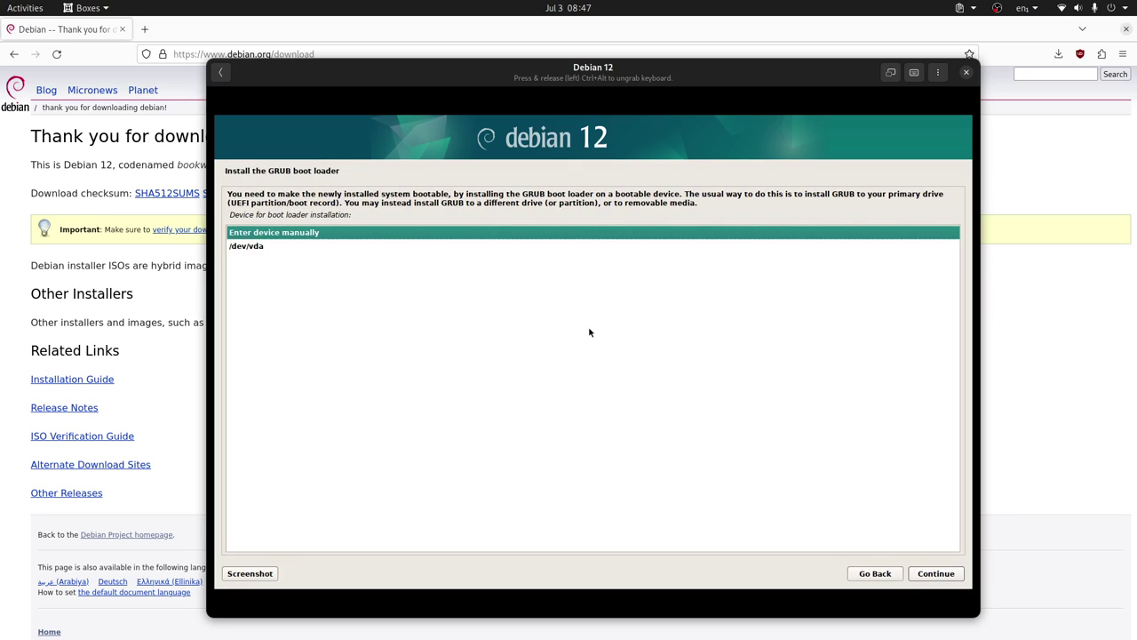
{"action": "left_click", "coordinate": [540, 245]}
{"action": "left_click", "coordinate": [936, 573]}
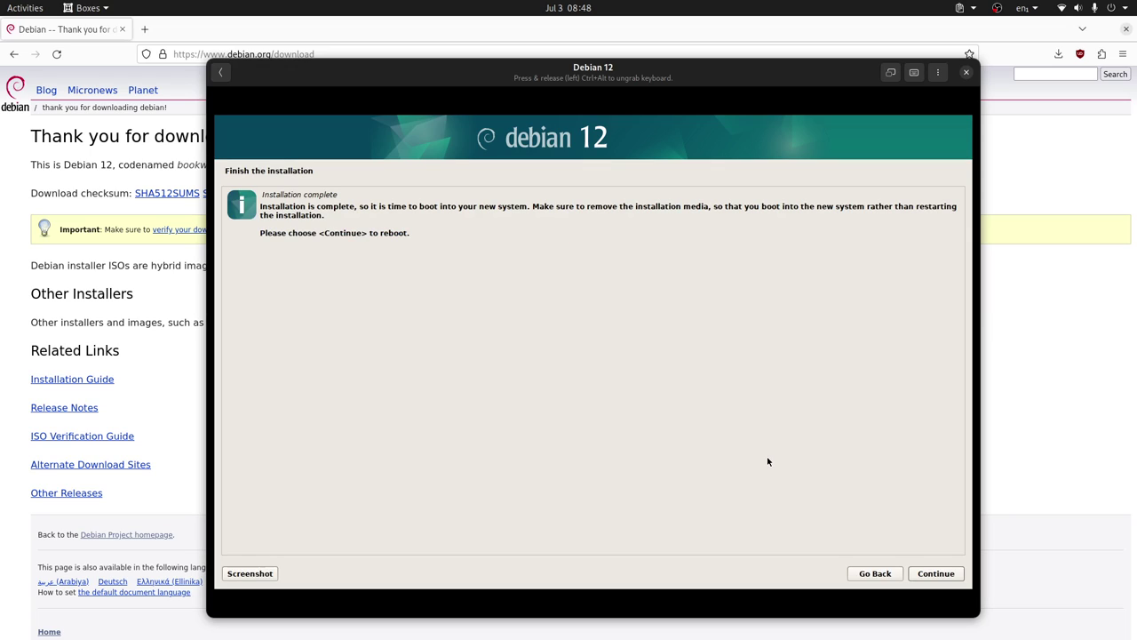
Finish the install, restart the Debian 12 box, and move through its installer boot menu.
{"action": "left_click", "coordinate": [937, 575]}
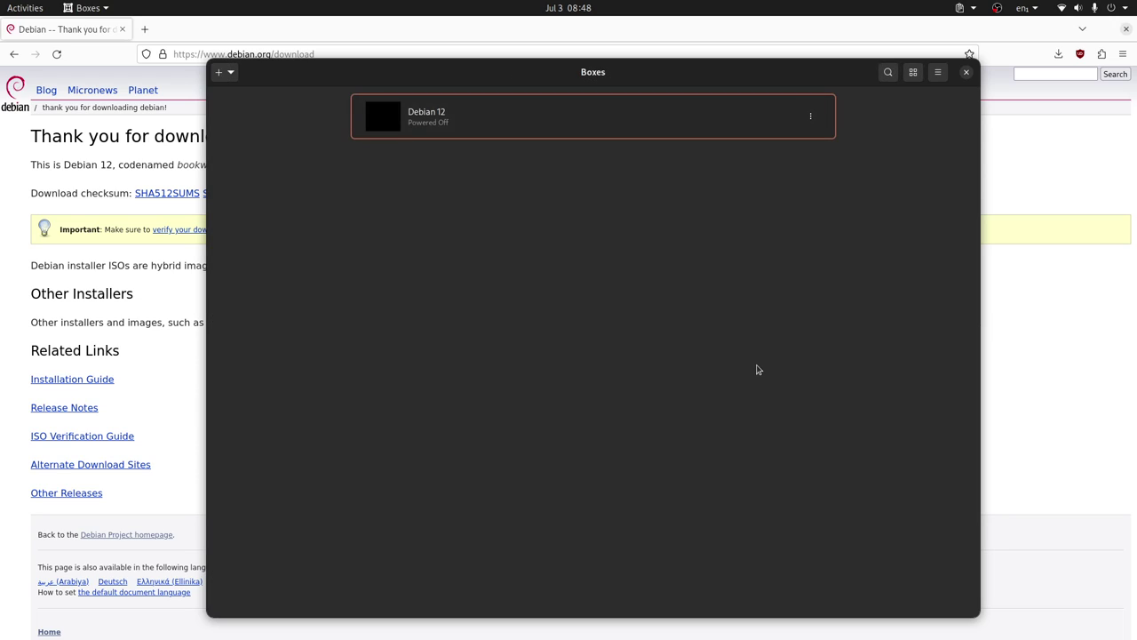
{"action": "left_click", "coordinate": [569, 130]}
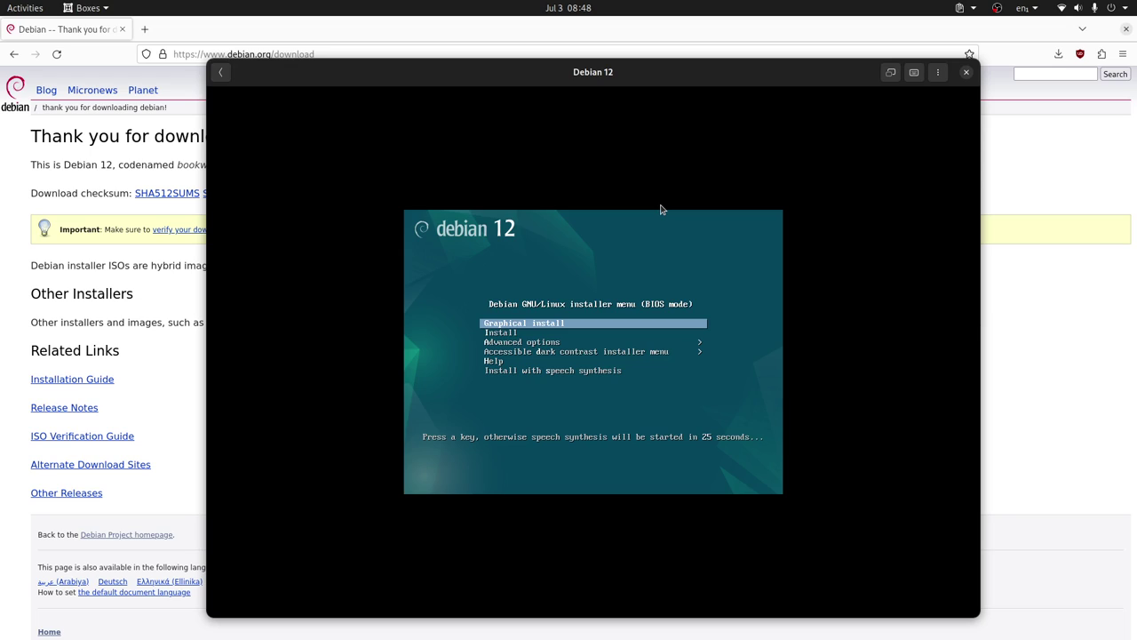
{"action": "key", "text": "Down"}
{"action": "key", "text": "Down"}
{"action": "key", "text": "Down"}
{"action": "key", "text": "Down"}
{"action": "key", "text": "Down"}
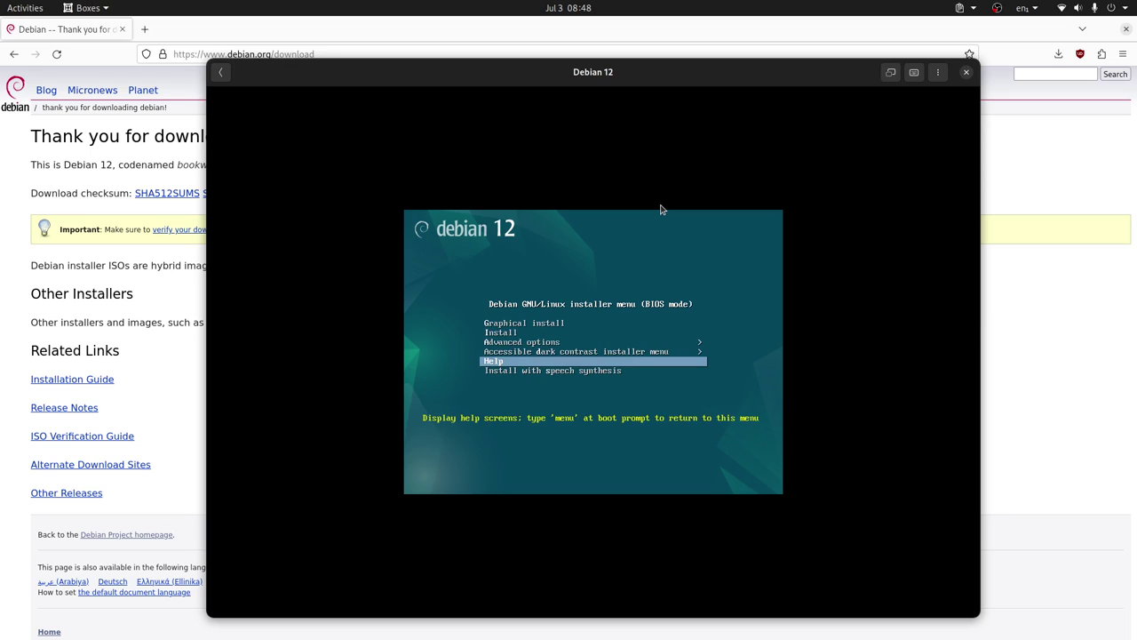
{"action": "key", "text": "Up"}
{"action": "key", "text": "Up"}
{"action": "key", "text": "Up"}
{"action": "key", "text": "Up"}
{"action": "key", "text": "Up"}
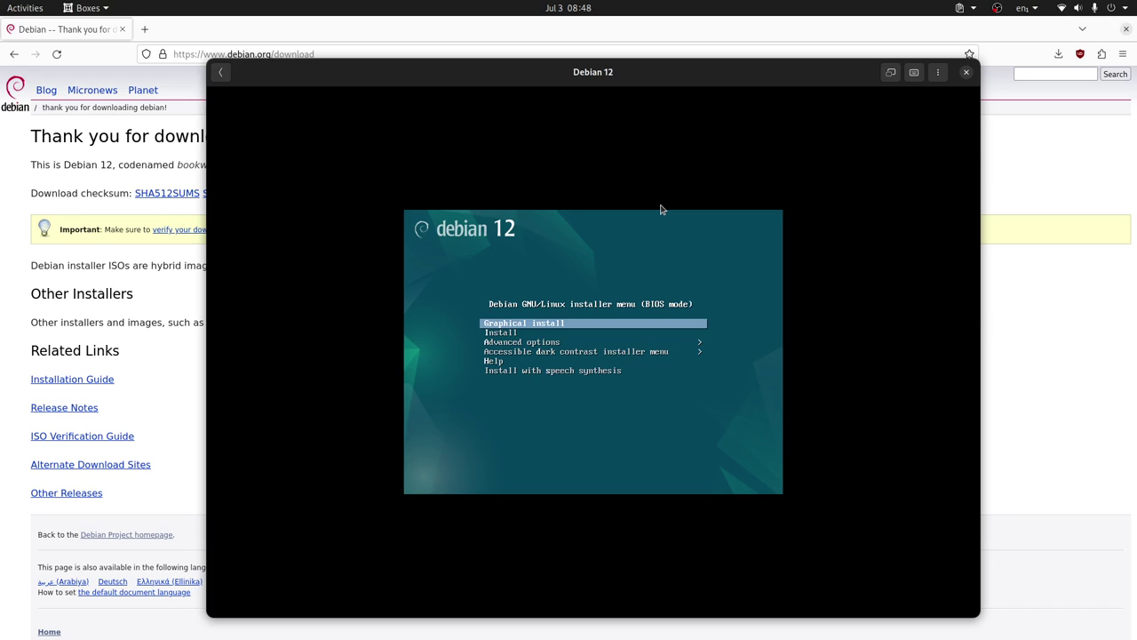
{"action": "left_click", "coordinate": [663, 198]}
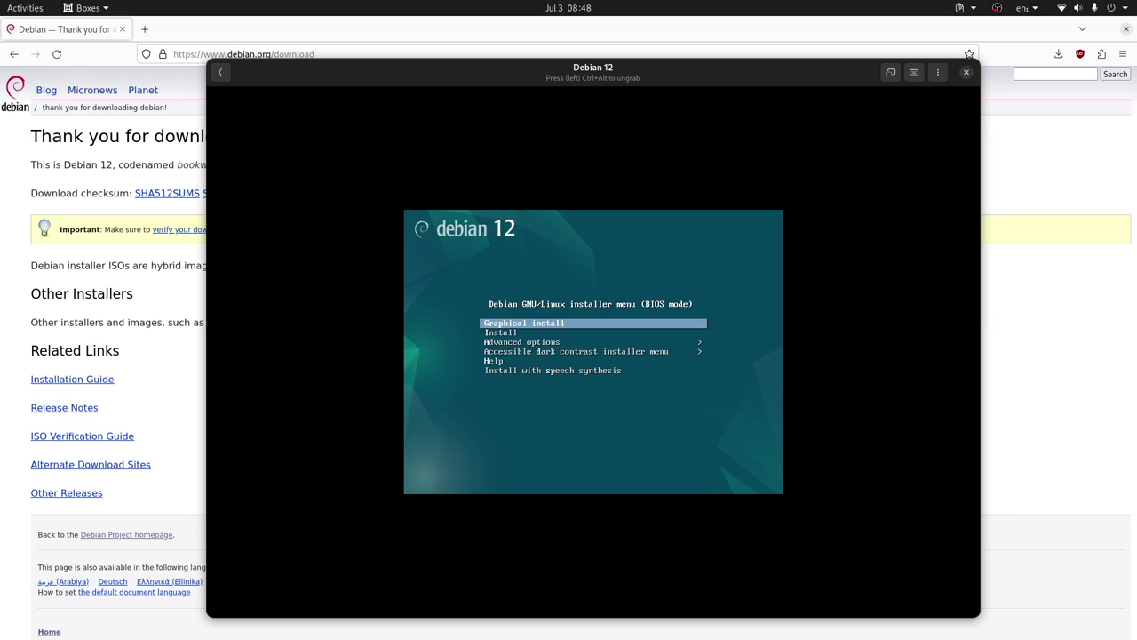
{"action": "key", "text": "ctrl+alt"}
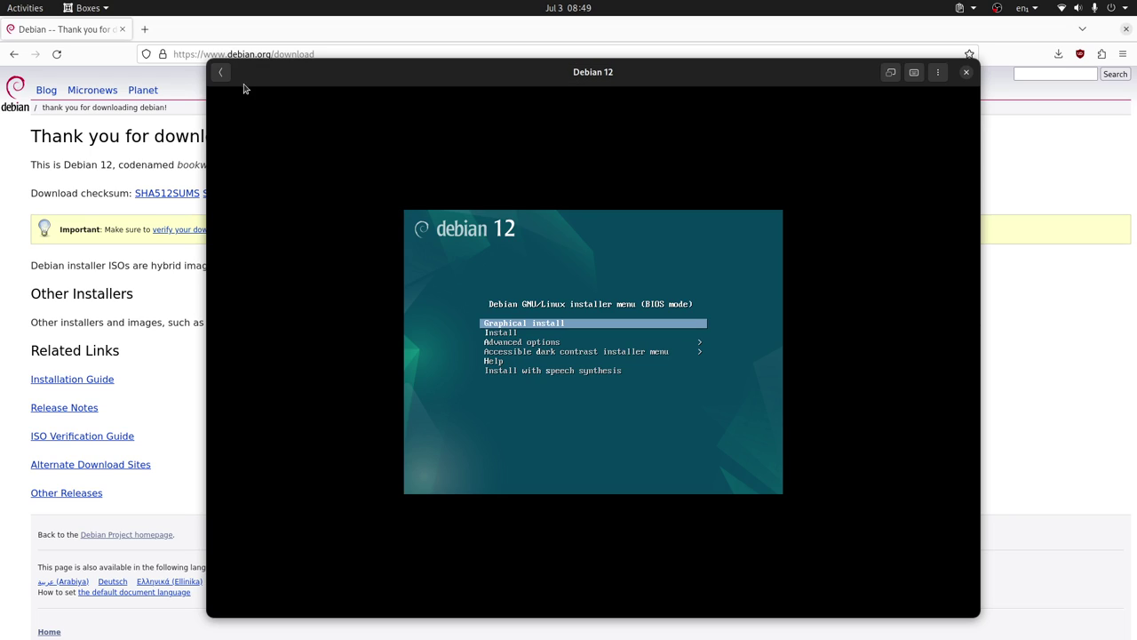
Force the running Debian 12 box off and open its preferences.
{"action": "left_click", "coordinate": [220, 72]}
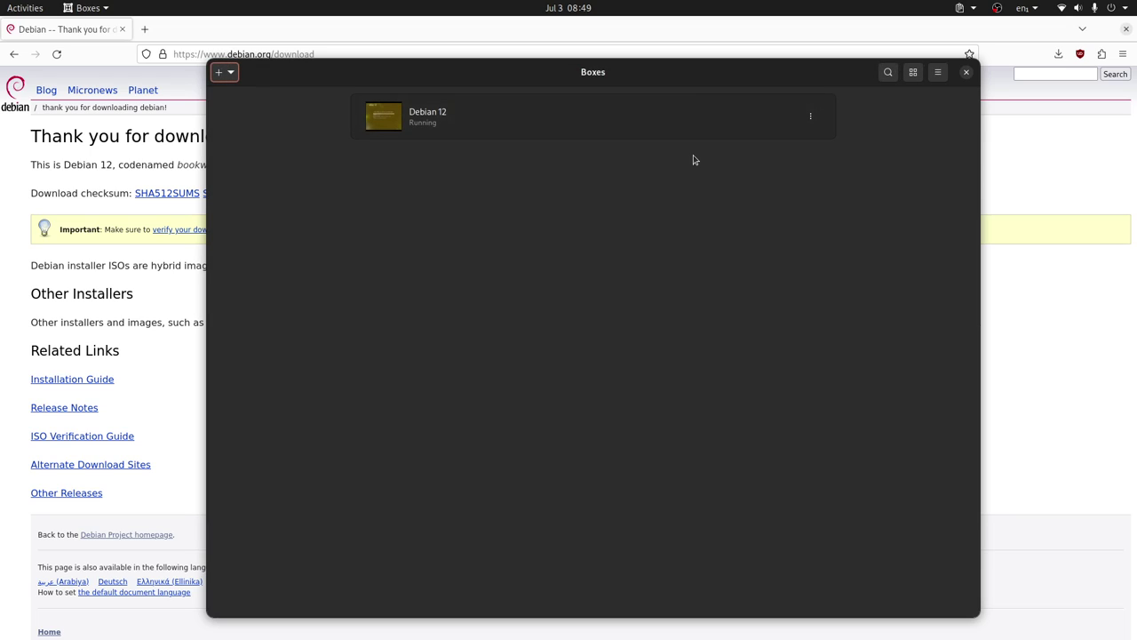
{"action": "left_click", "coordinate": [811, 117]}
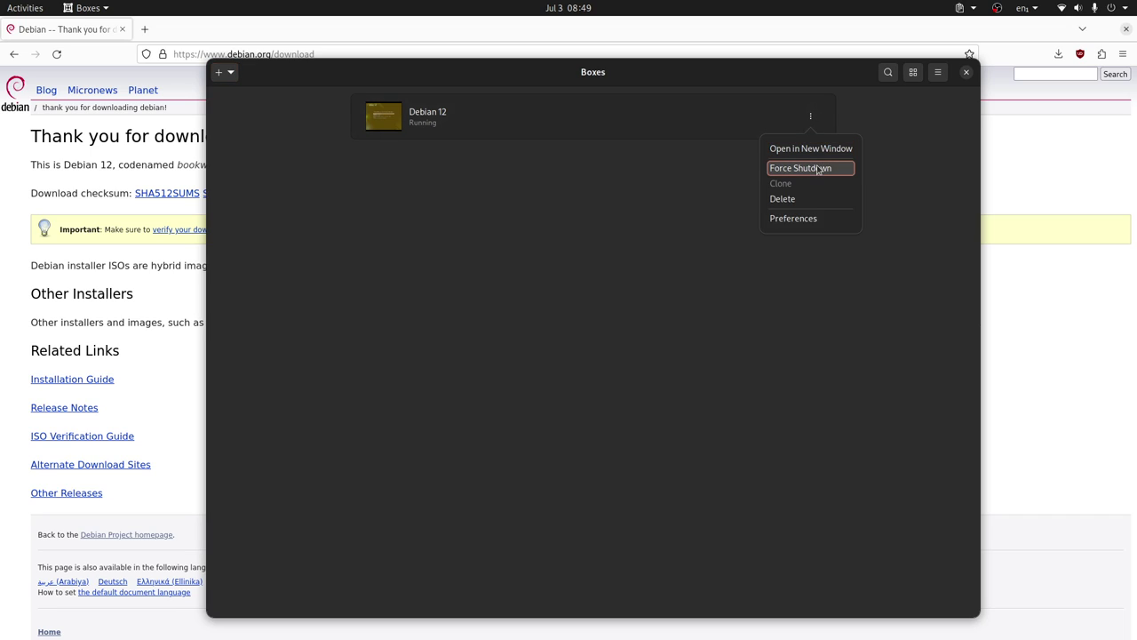
{"action": "left_click", "coordinate": [818, 168]}
{"action": "left_click", "coordinate": [815, 121]}
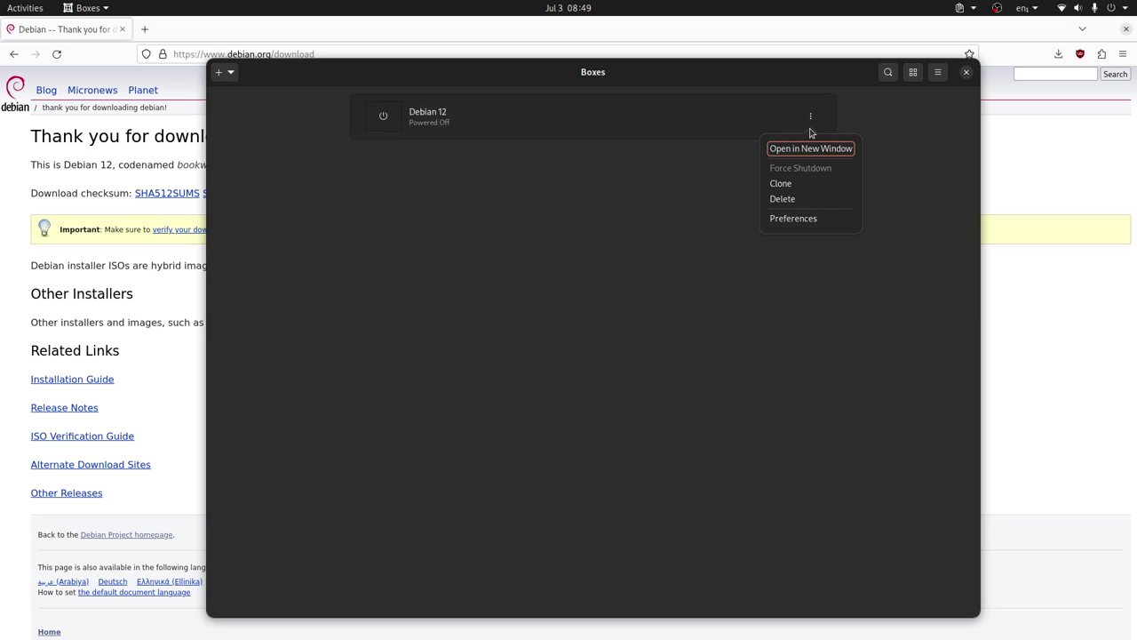
{"action": "left_click", "coordinate": [783, 218]}
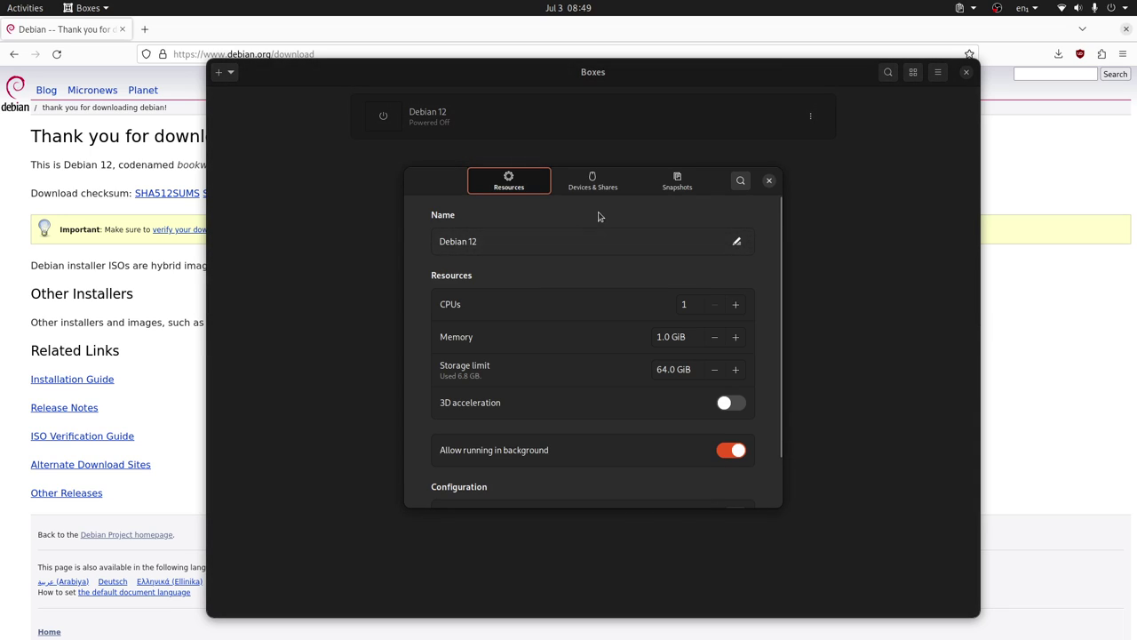
Remove the Debian netinst ISO from the box's CD/DVD drive in Devices & Shares.
{"action": "left_click", "coordinate": [596, 188]}
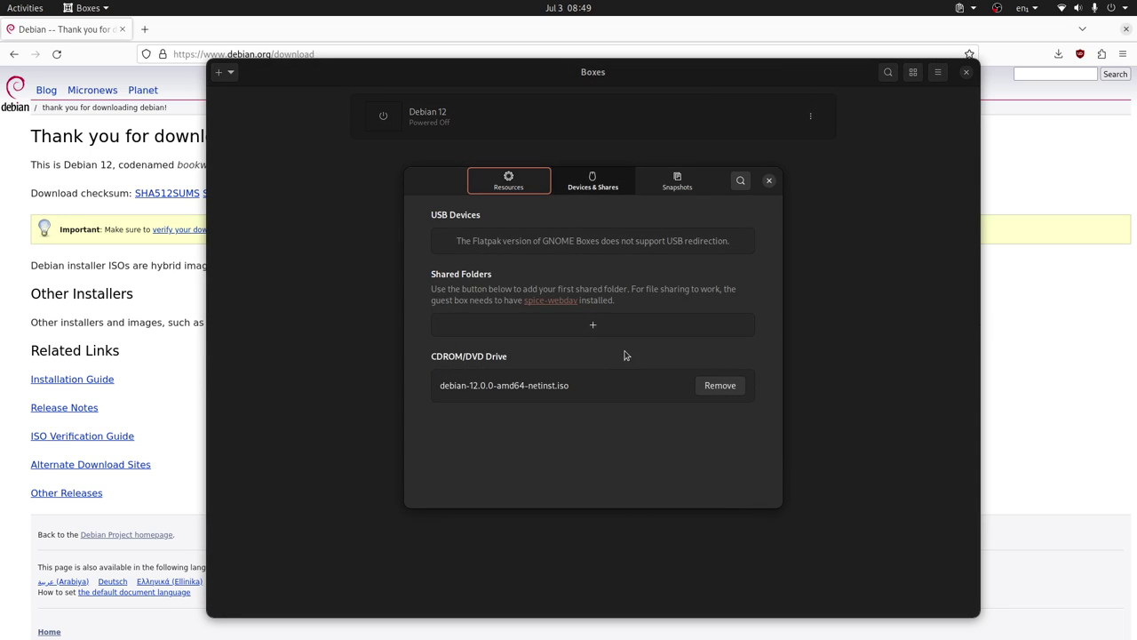
{"action": "left_click", "coordinate": [720, 386]}
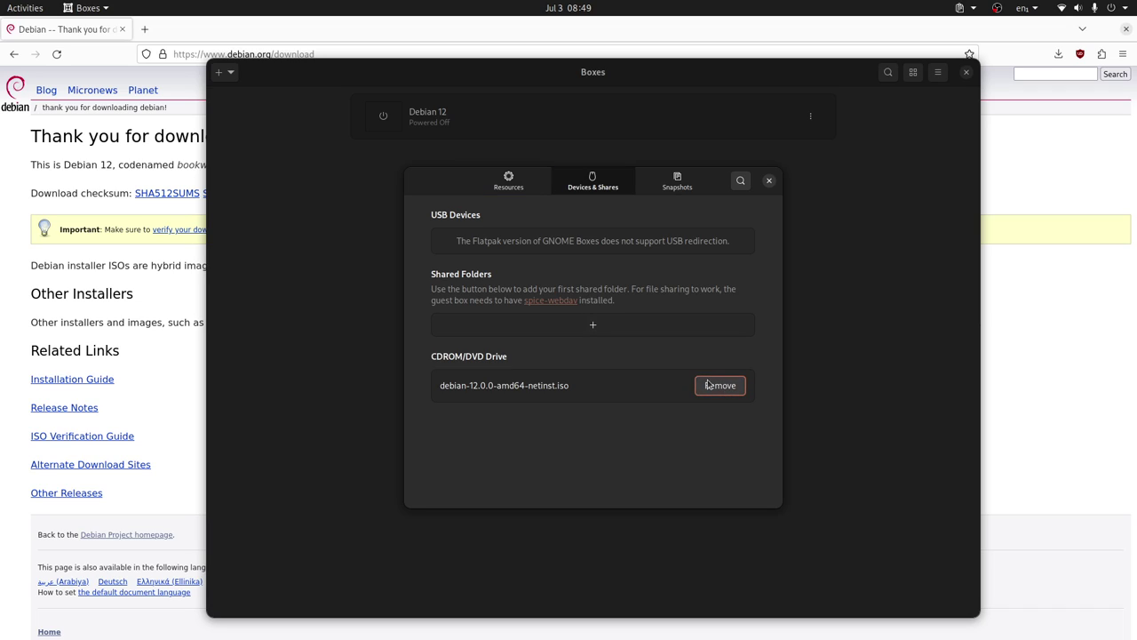
{"action": "left_click", "coordinate": [725, 390]}
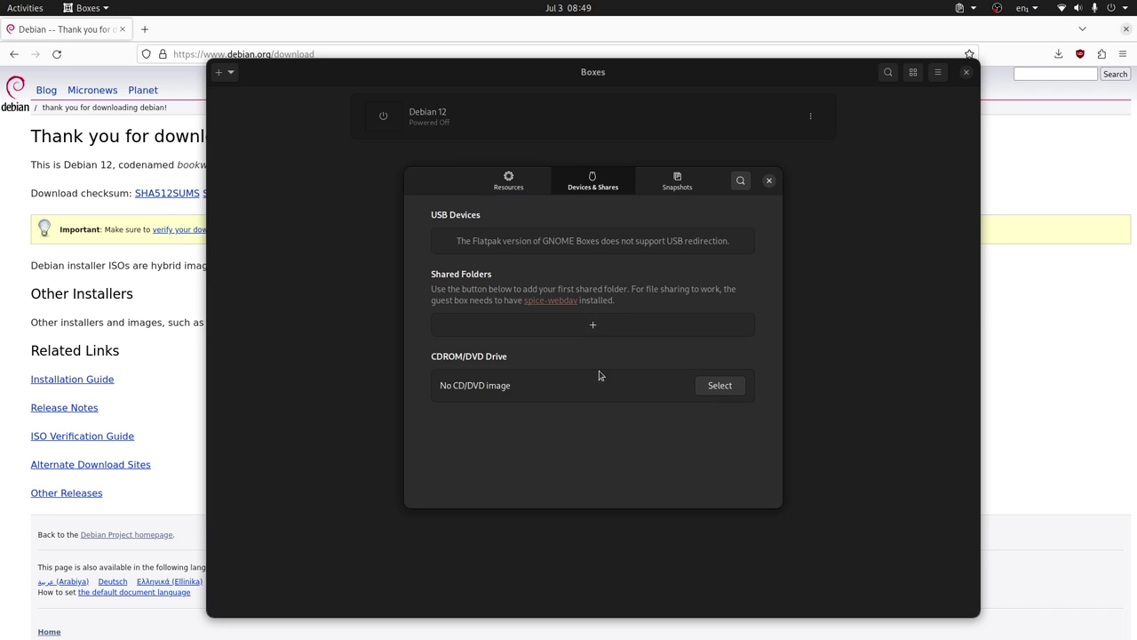
Review the Resources and Snapshots pages, close the settings and start the Debian 12 box.
{"action": "left_click", "coordinate": [511, 182]}
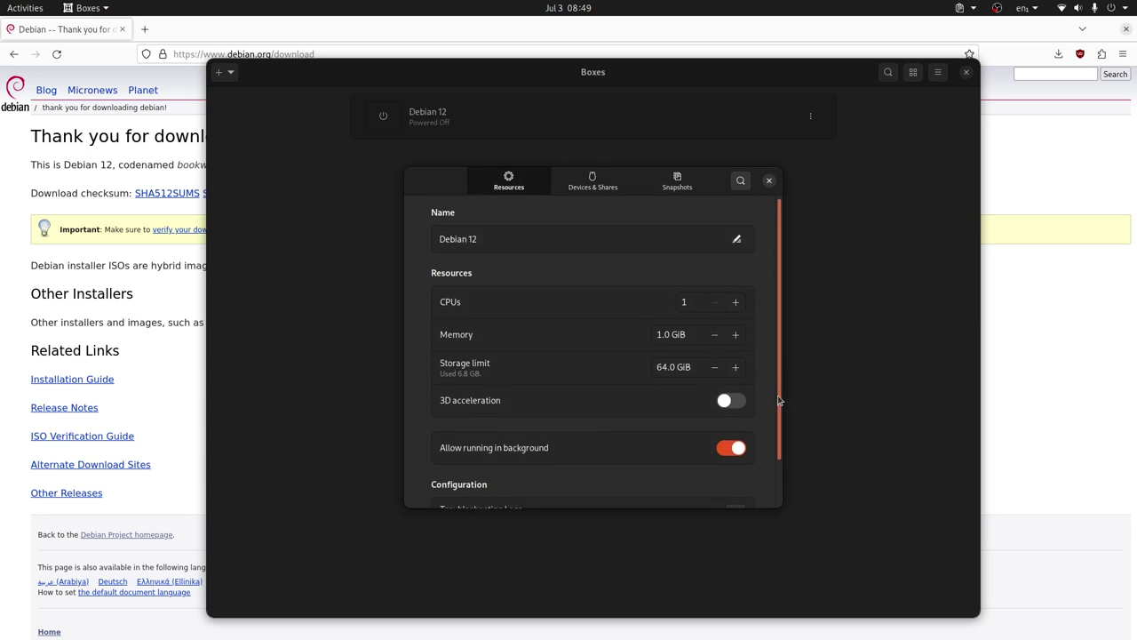
{"action": "left_click_drag", "start_coordinate": [779, 382], "coordinate": [754, 281]}
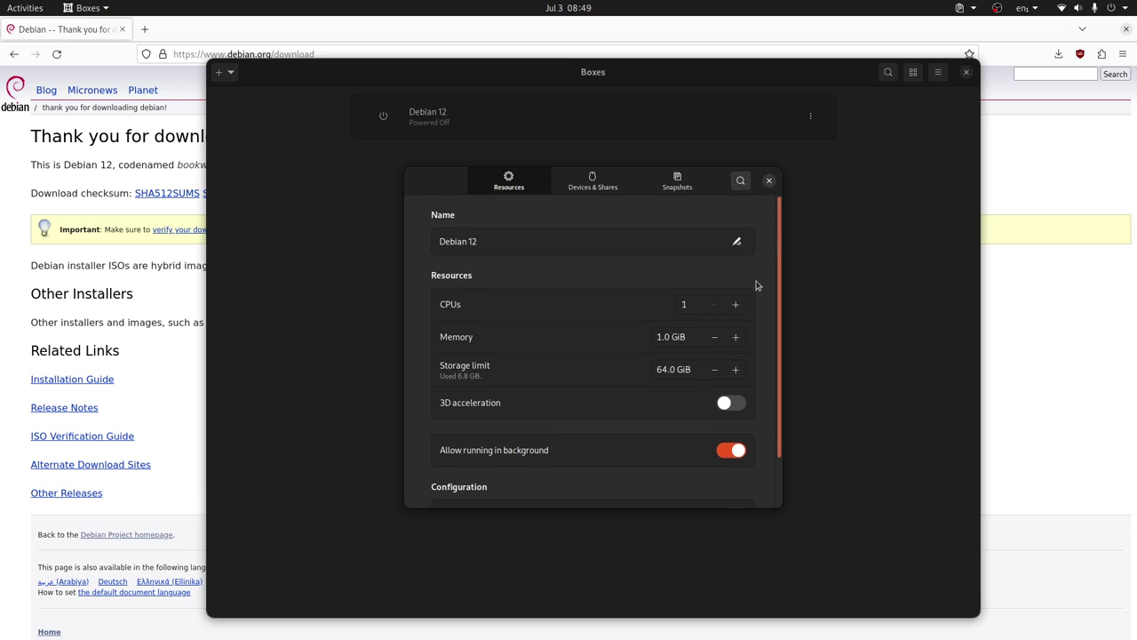
{"action": "left_click", "coordinate": [593, 182]}
{"action": "left_click", "coordinate": [677, 182]}
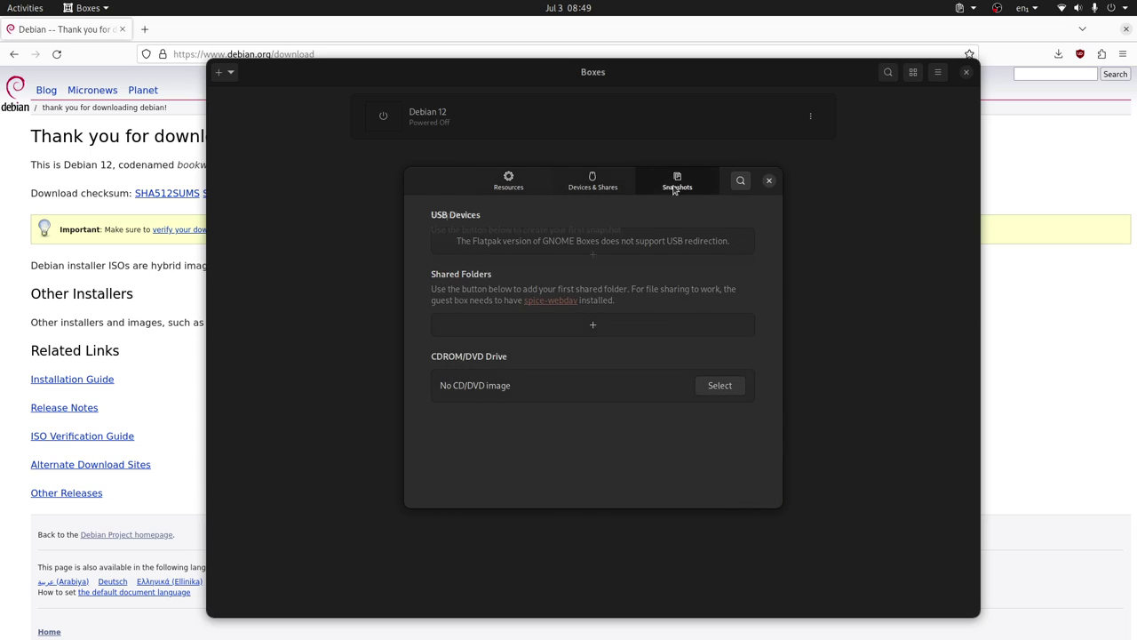
{"action": "left_click", "coordinate": [509, 182]}
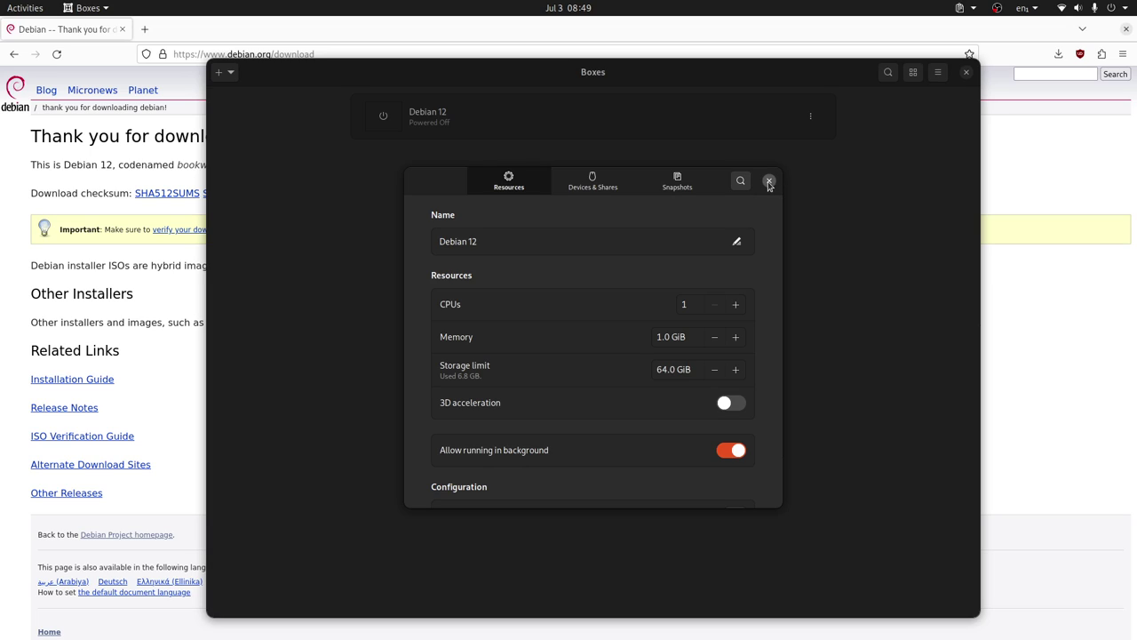
{"action": "left_click", "coordinate": [769, 182]}
{"action": "left_click", "coordinate": [578, 123]}
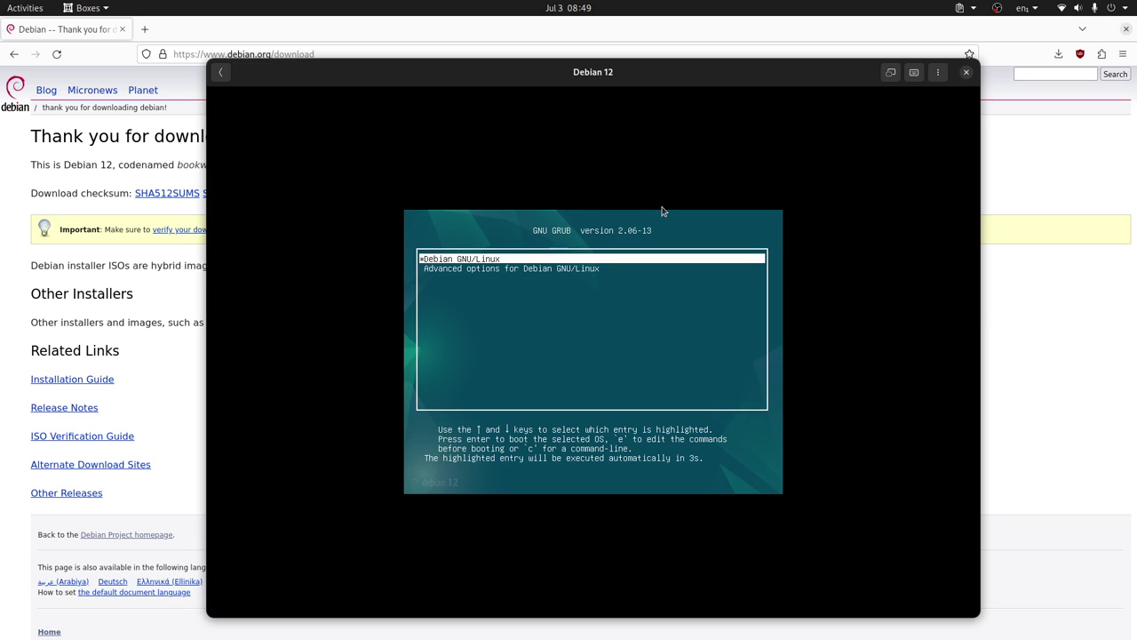
Boot Debian from GRUB and log in to LXDE with the user's username and password.
{"action": "key", "text": "Return"}
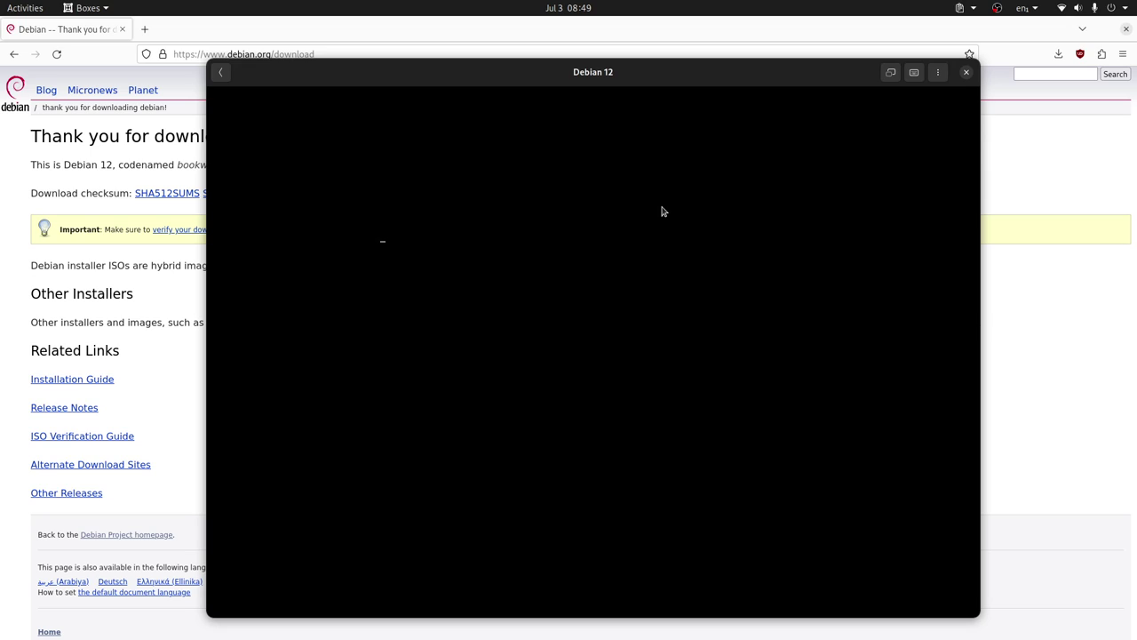
{"action": "left_click", "coordinate": [662, 211]}
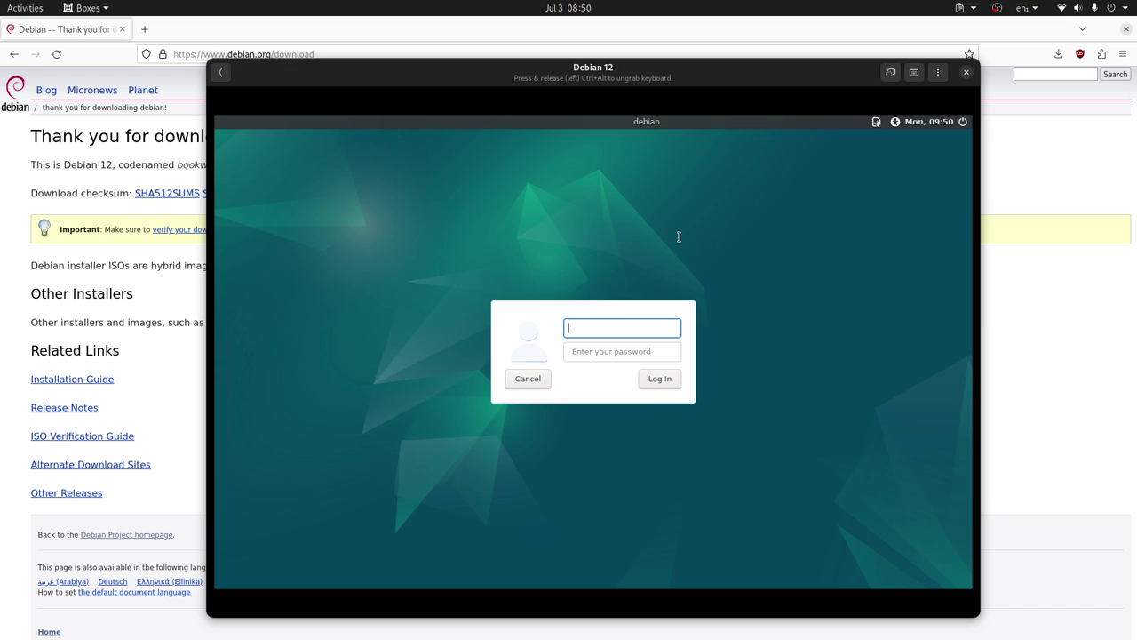
{"action": "type", "text": "librebyte"}
{"action": "key", "text": "Tab"}
{"action": "type", "text": "****"}
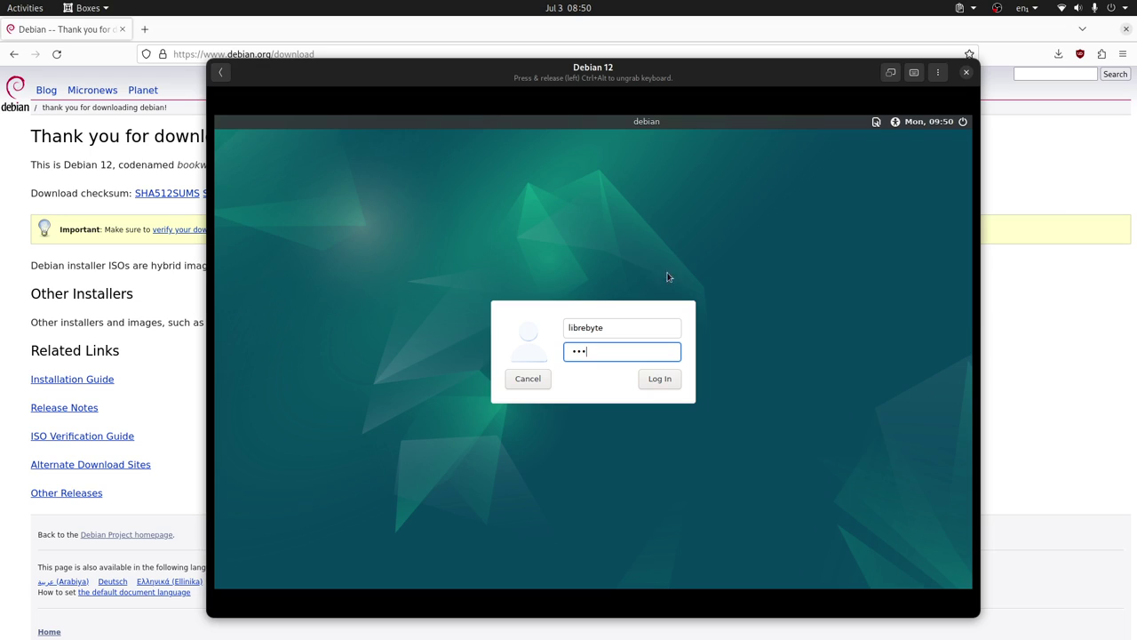
{"action": "left_click", "coordinate": [662, 381]}
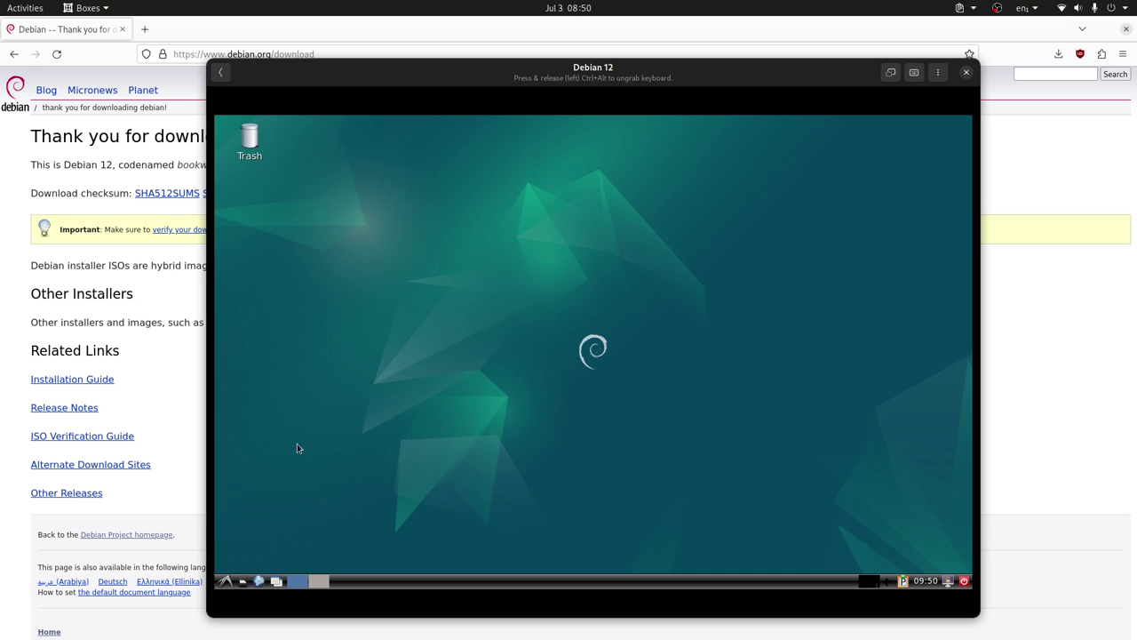
Set the guest display to 1920x1080 in LXDE Monitor Settings, apply and keep it.
{"action": "left_click", "coordinate": [227, 582]}
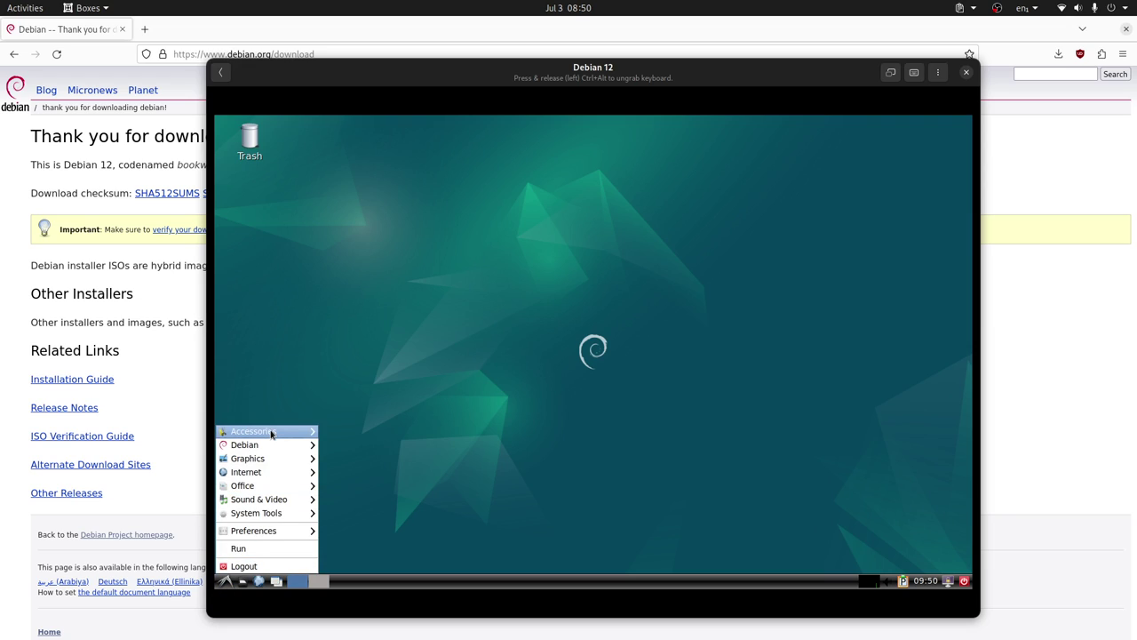
{"action": "mouse_move", "coordinate": [272, 433]}
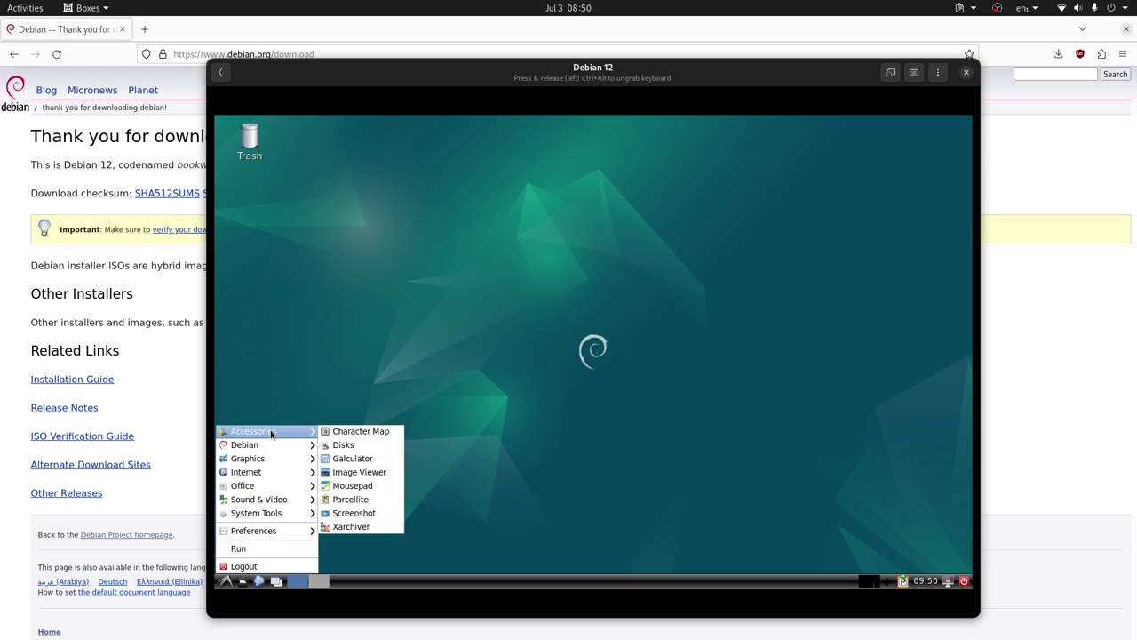
{"action": "mouse_move", "coordinate": [282, 531]}
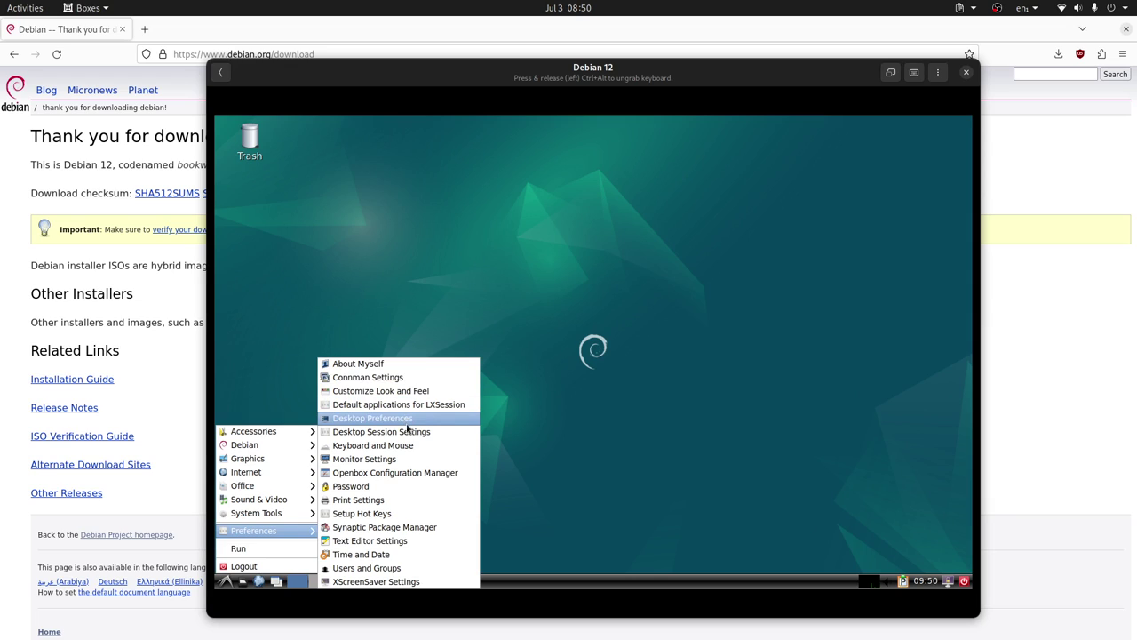
{"action": "left_click", "coordinate": [410, 460]}
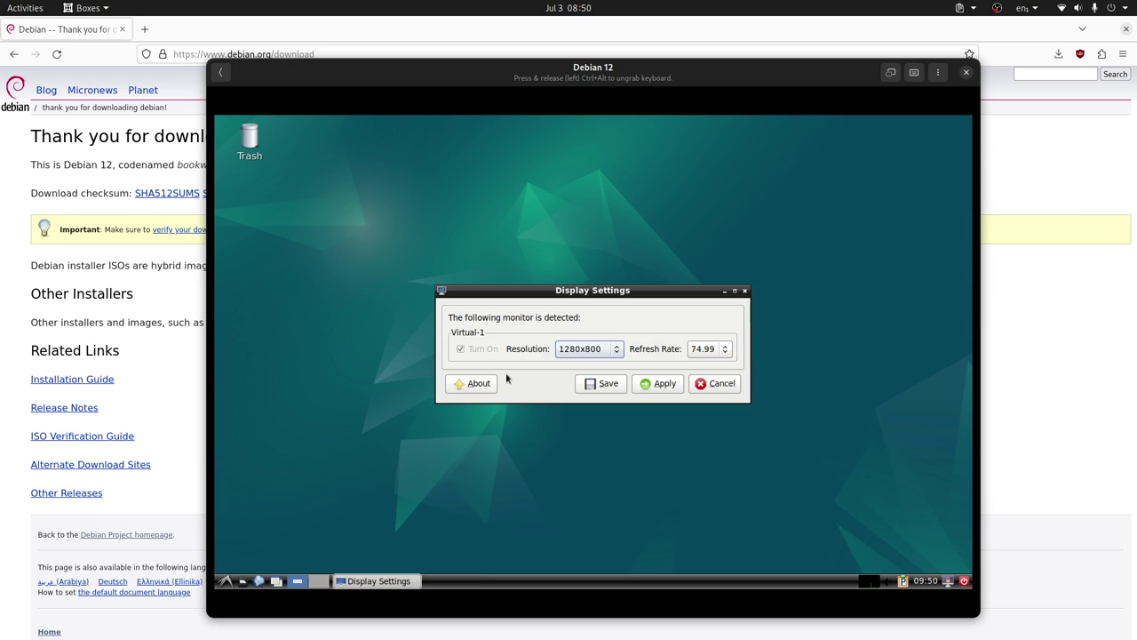
{"action": "left_click", "coordinate": [617, 349]}
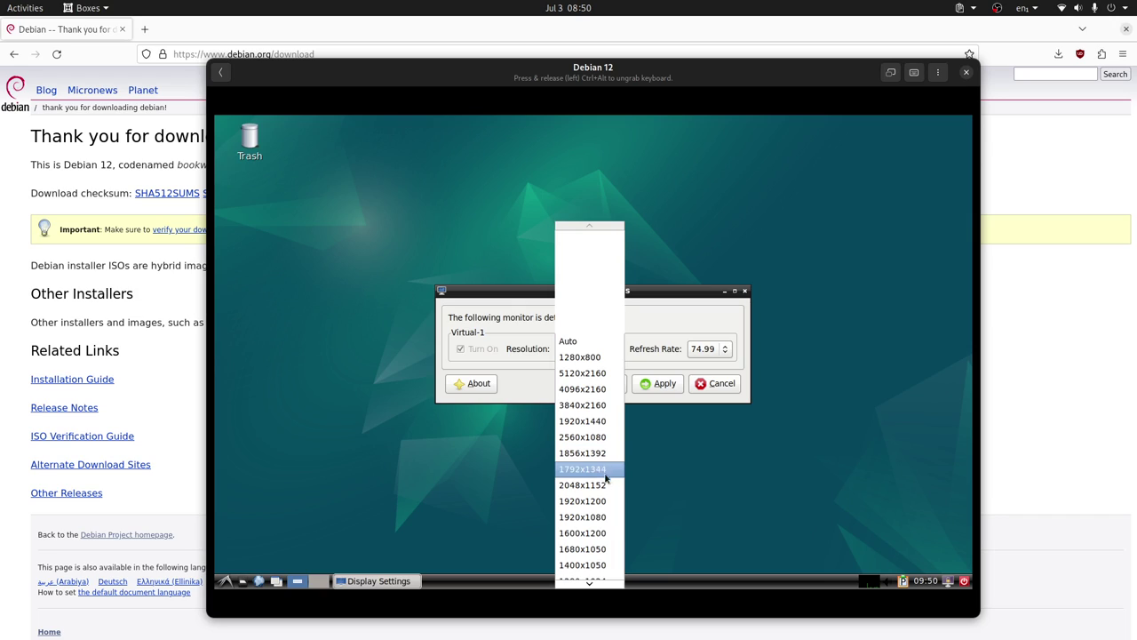
{"action": "left_click", "coordinate": [601, 516]}
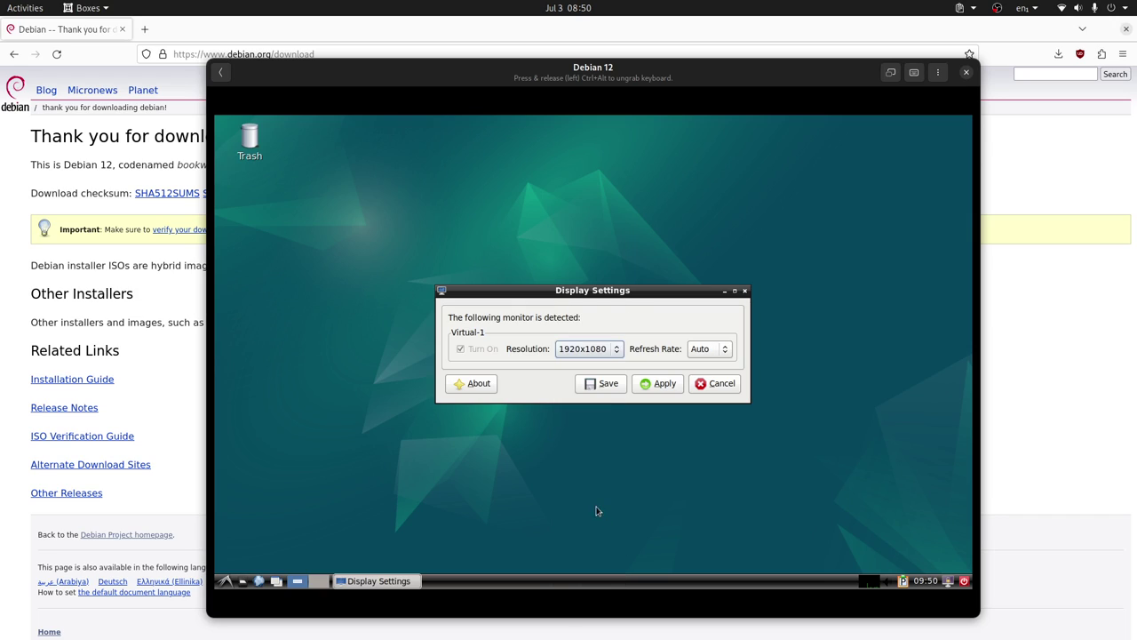
{"action": "left_click", "coordinate": [664, 382]}
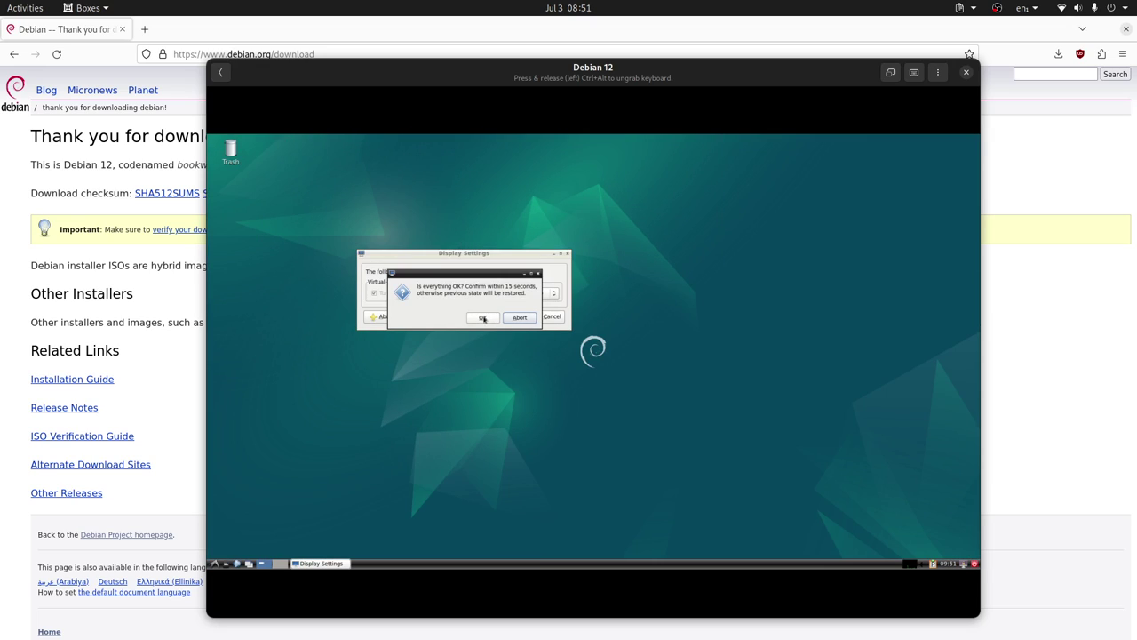
{"action": "left_click", "coordinate": [486, 318]}
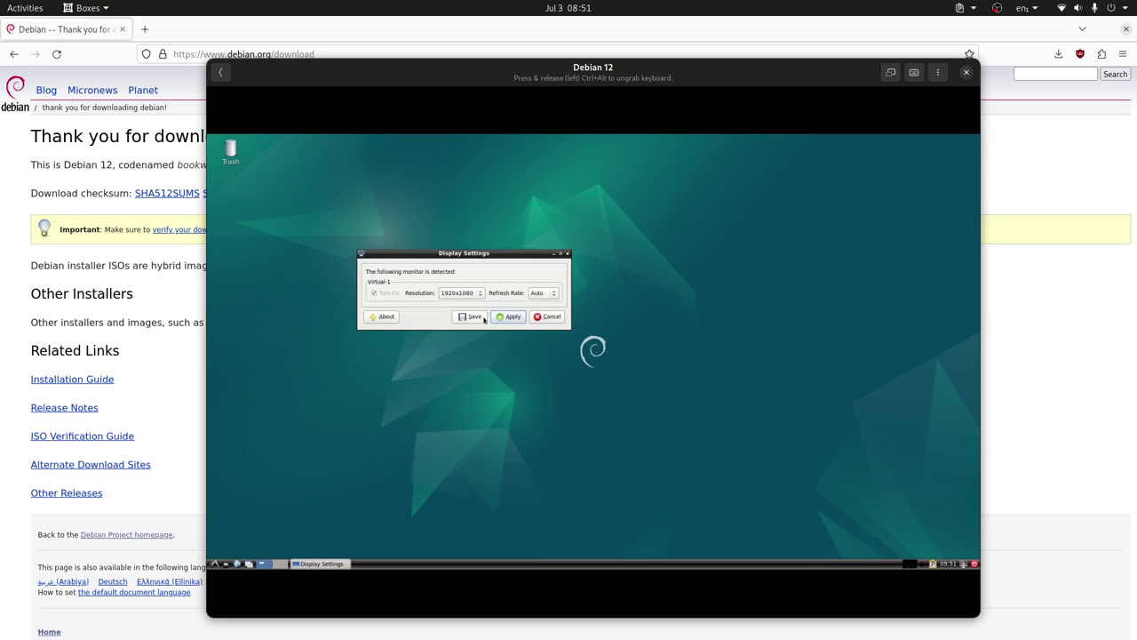
{"action": "left_click", "coordinate": [544, 318]}
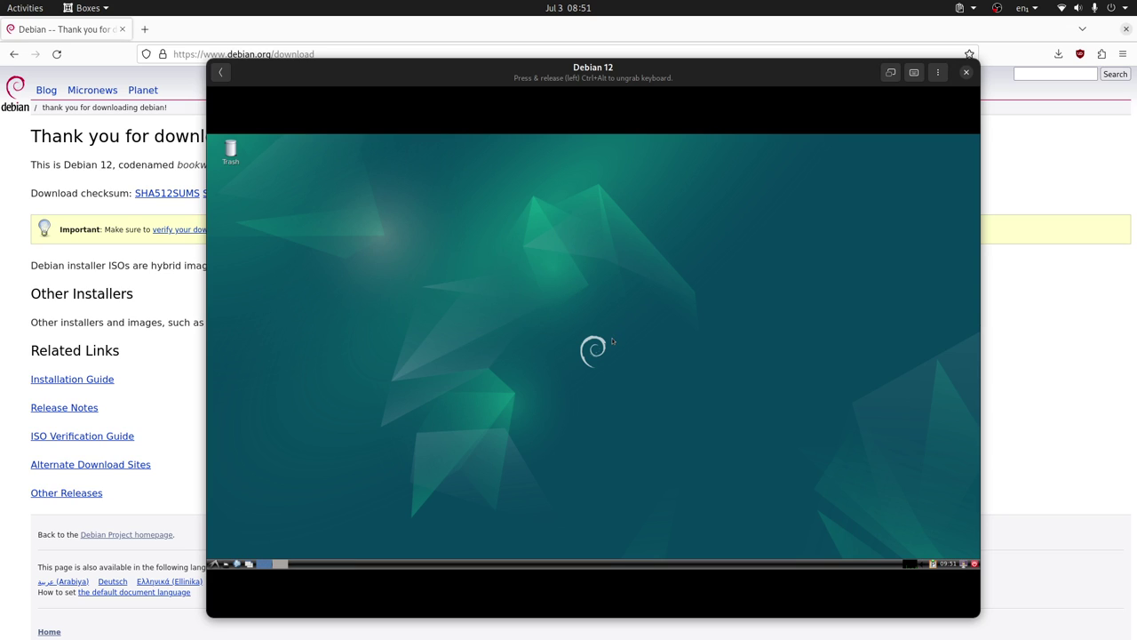
Maximize the Boxes window and go fullscreen, then open and close the LXDE menu.
{"action": "double_click", "coordinate": [838, 77]}
{"action": "left_click", "coordinate": [1049, 30]}
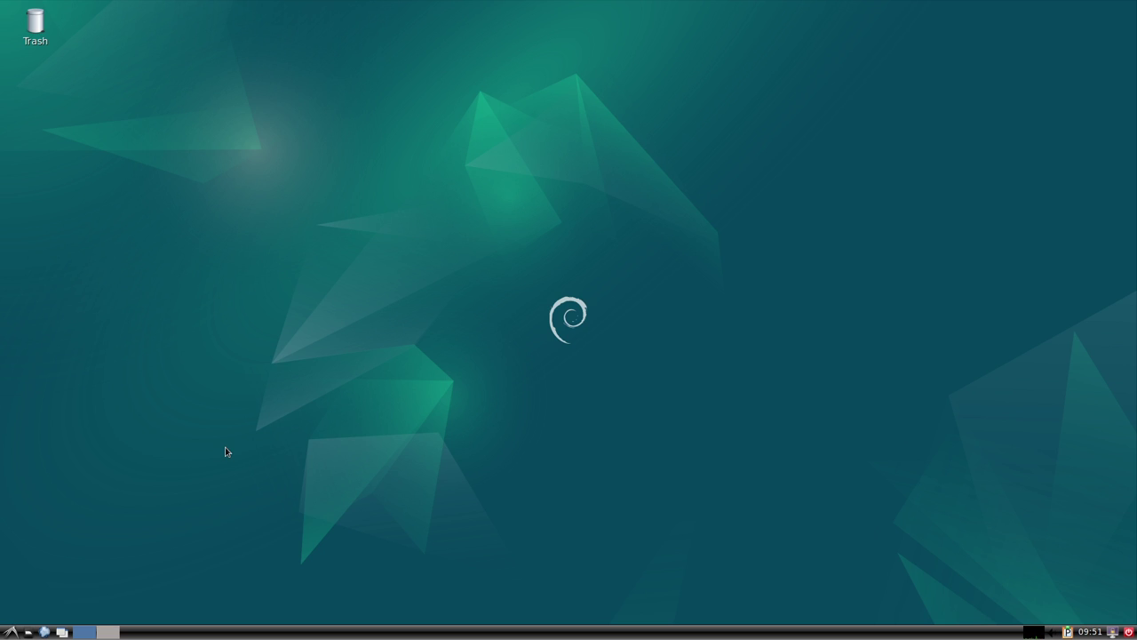
{"action": "left_click", "coordinate": [12, 632]}
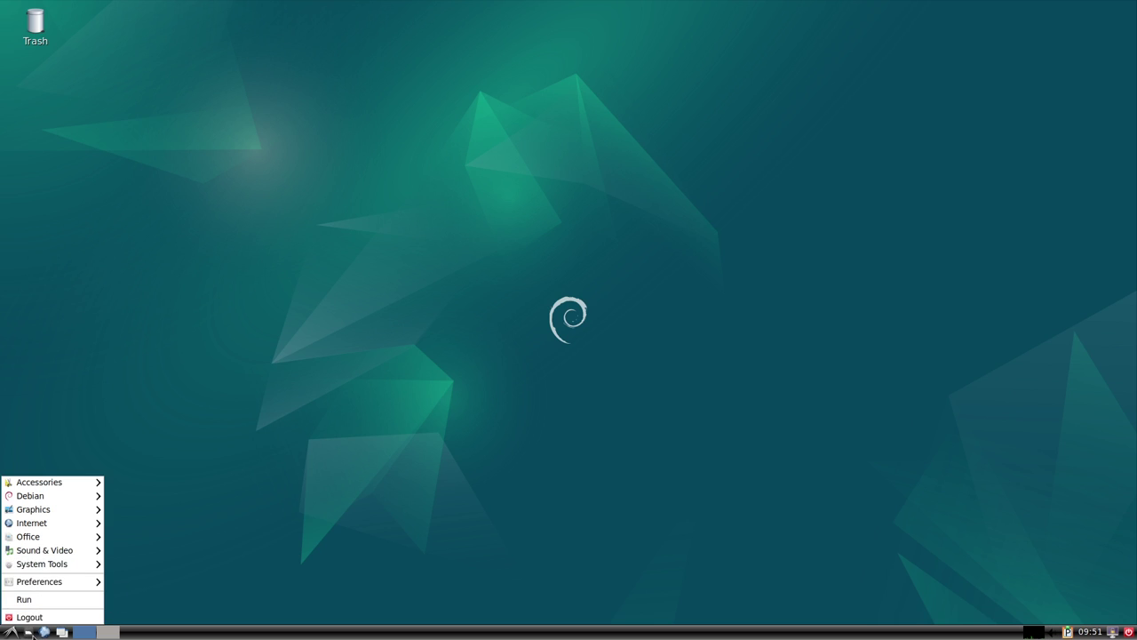
{"action": "left_click", "coordinate": [31, 634]}
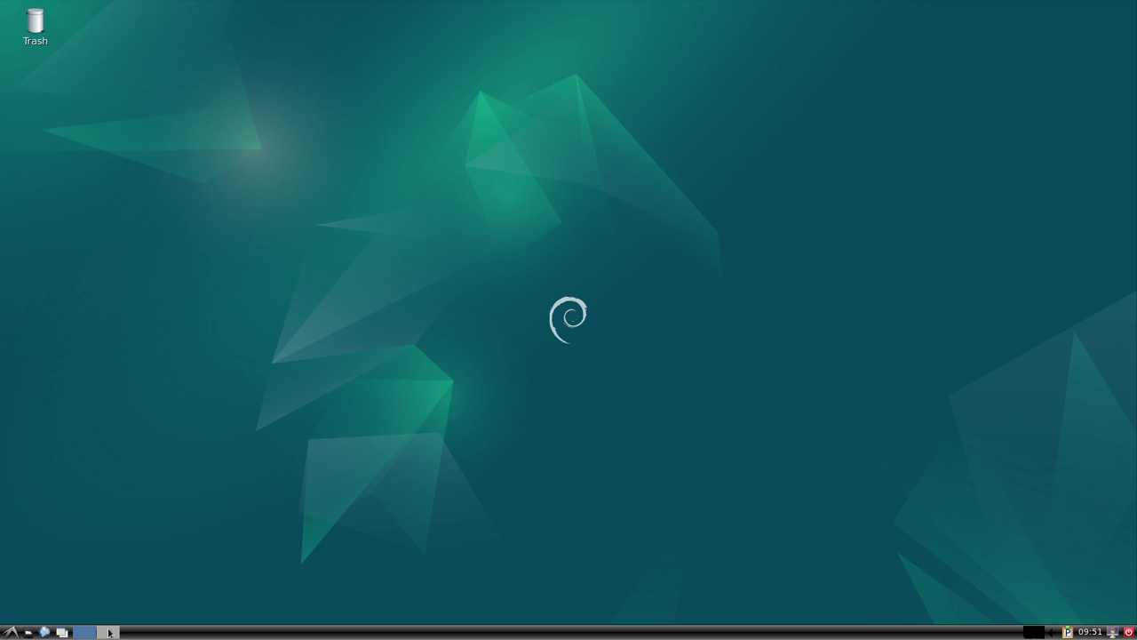
Switch the taskbar pager between workspaces, ending on Desktop 2.
{"action": "scroll", "coordinate": [151, 599], "scroll_direction": "down", "scroll_amount": 1}
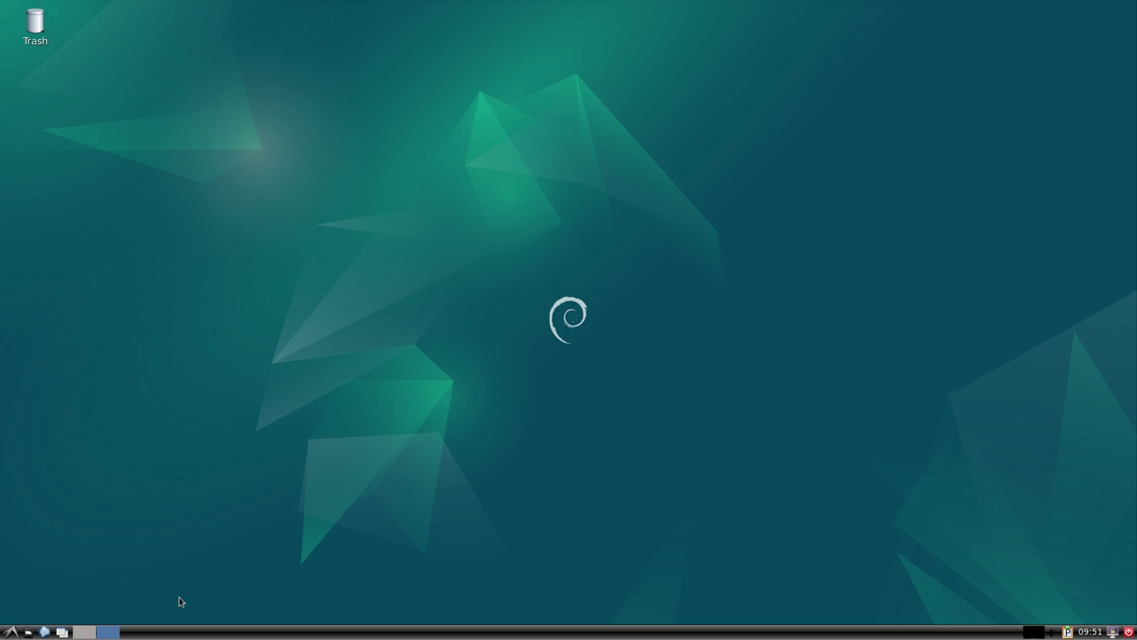
{"action": "left_click", "coordinate": [83, 631]}
{"action": "left_click", "coordinate": [112, 633]}
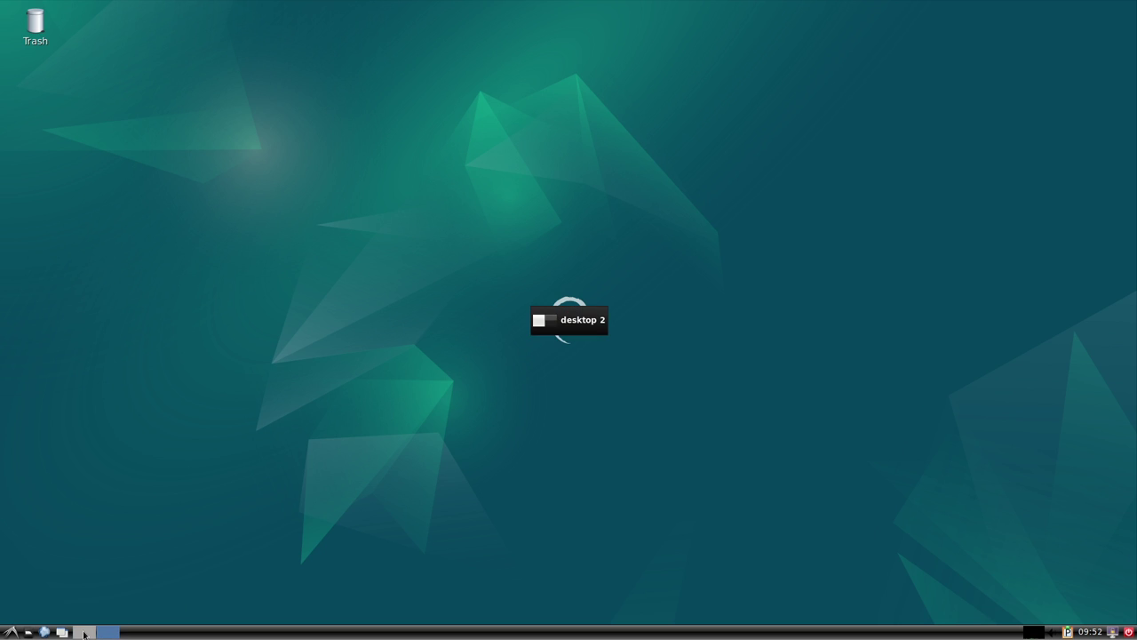
{"action": "left_click", "coordinate": [84, 632]}
{"action": "left_click", "coordinate": [110, 632]}
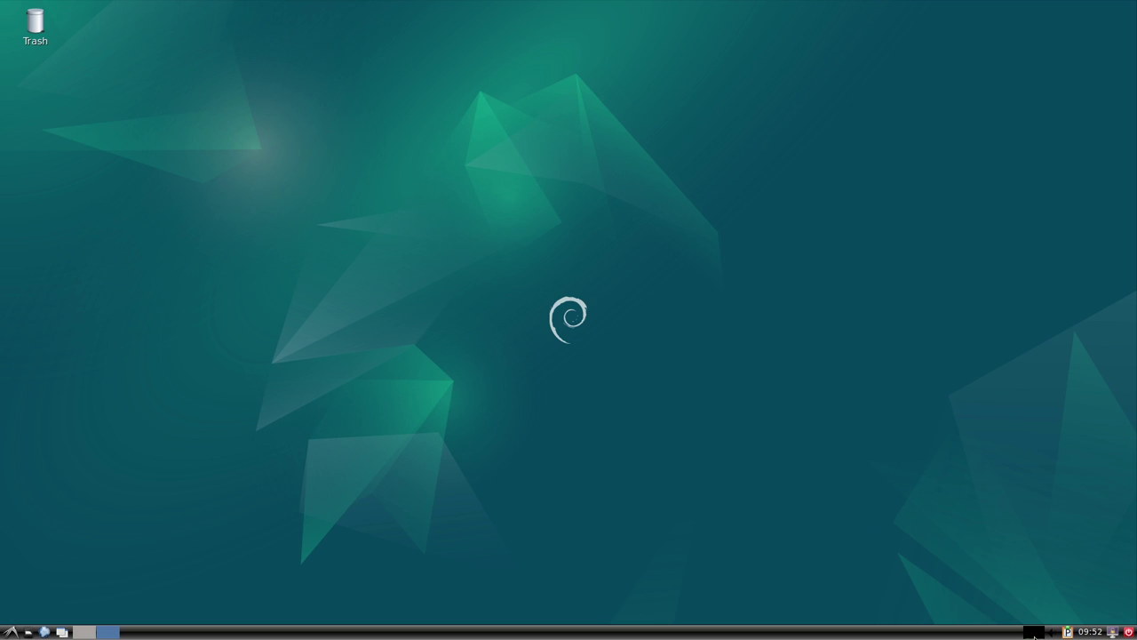
{"action": "right_click", "coordinate": [1034, 634]}
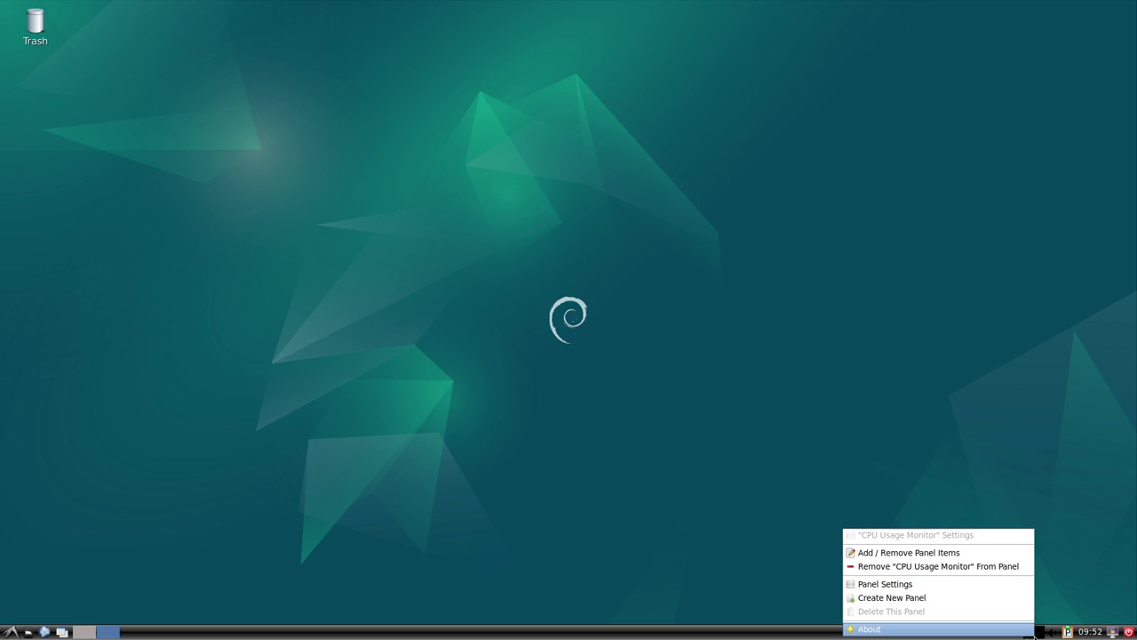
{"action": "left_click", "coordinate": [1069, 578]}
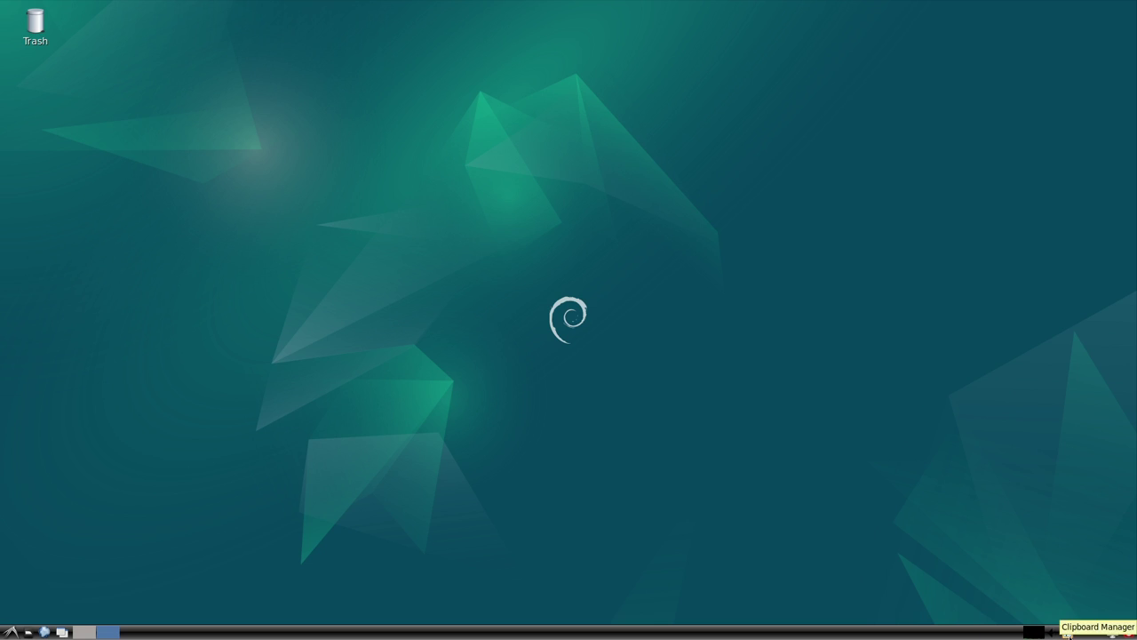
{"action": "right_click", "coordinate": [1069, 634]}
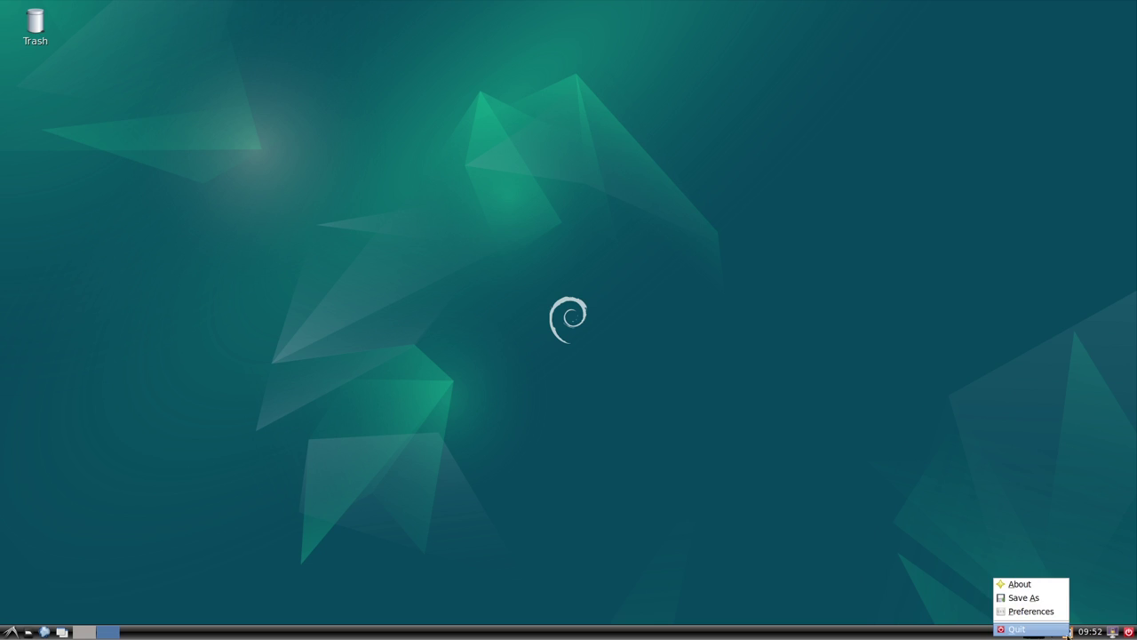
{"action": "left_click", "coordinate": [1017, 582]}
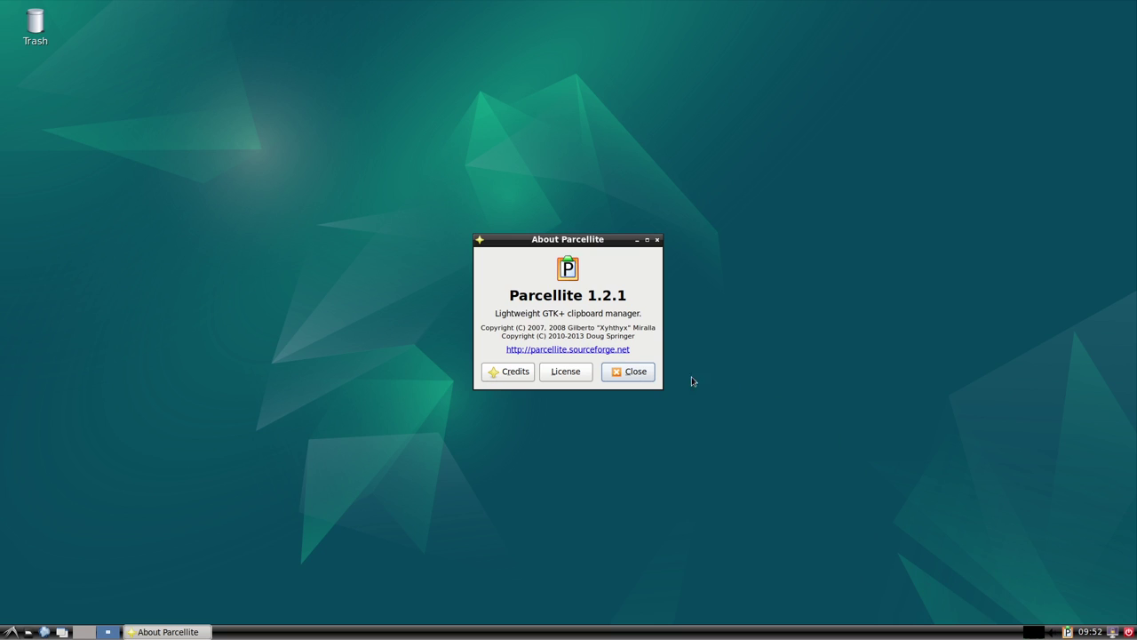
{"action": "left_click", "coordinate": [635, 372]}
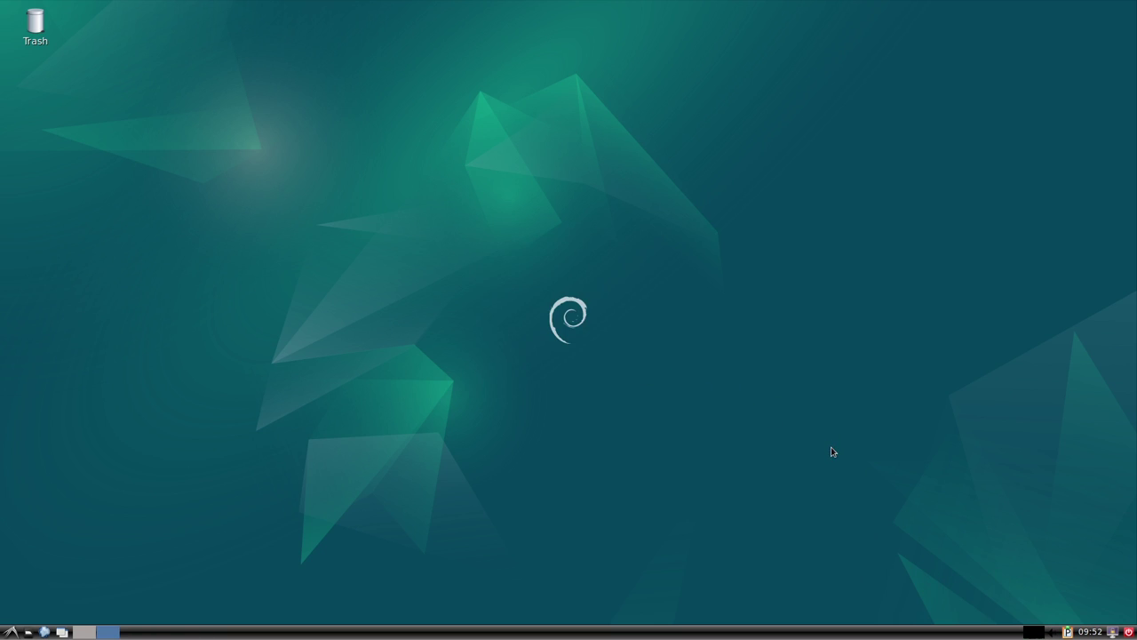
{"action": "left_click", "coordinate": [1111, 632]}
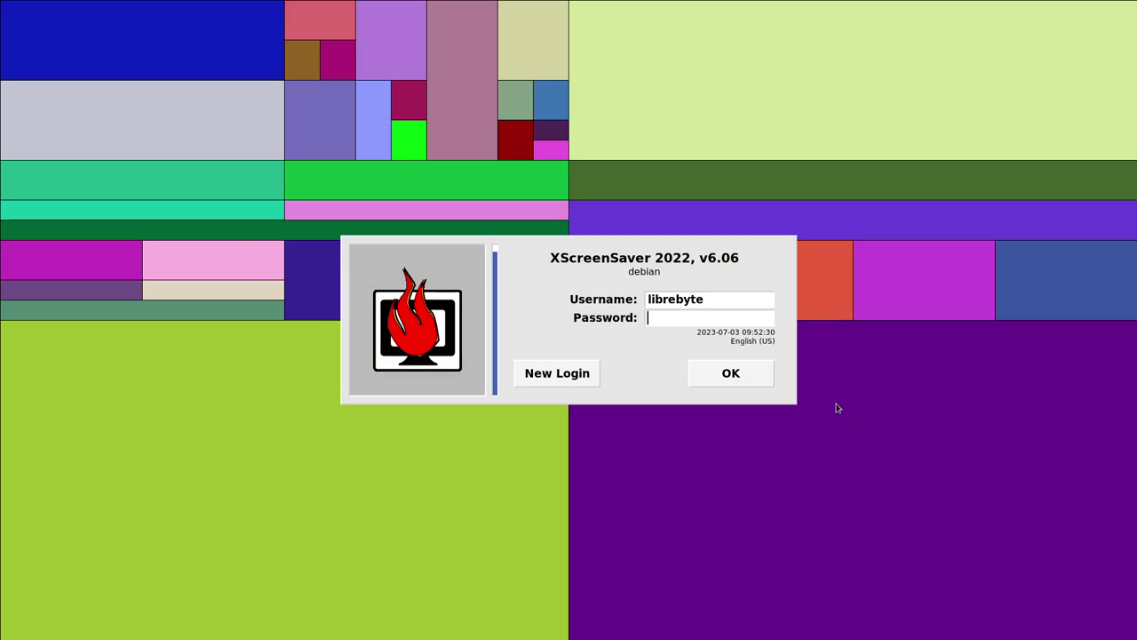
Unlock the XScreenSaver screen with the password, then cancel the logout dialog.
{"action": "type", "text": "***"}
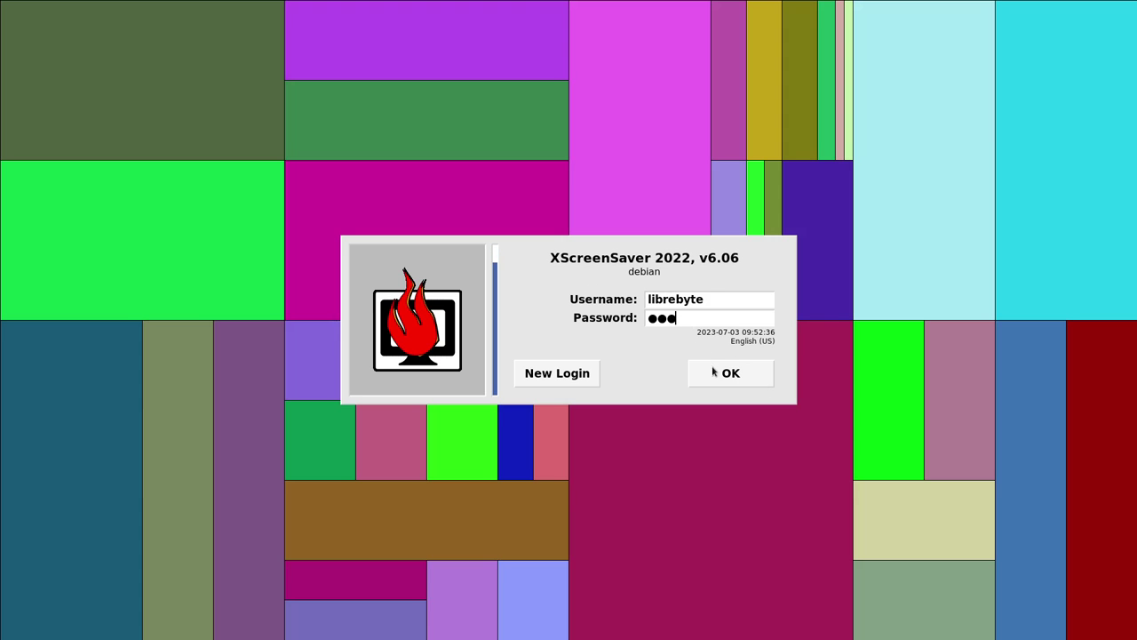
{"action": "left_click", "coordinate": [724, 373]}
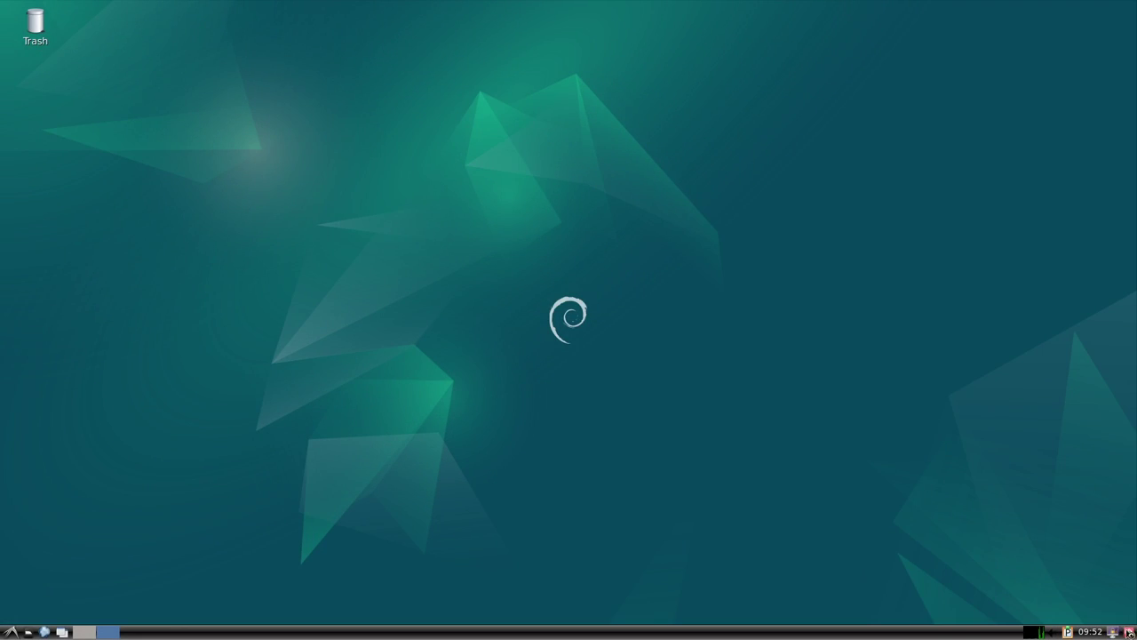
{"action": "left_click", "coordinate": [1129, 632]}
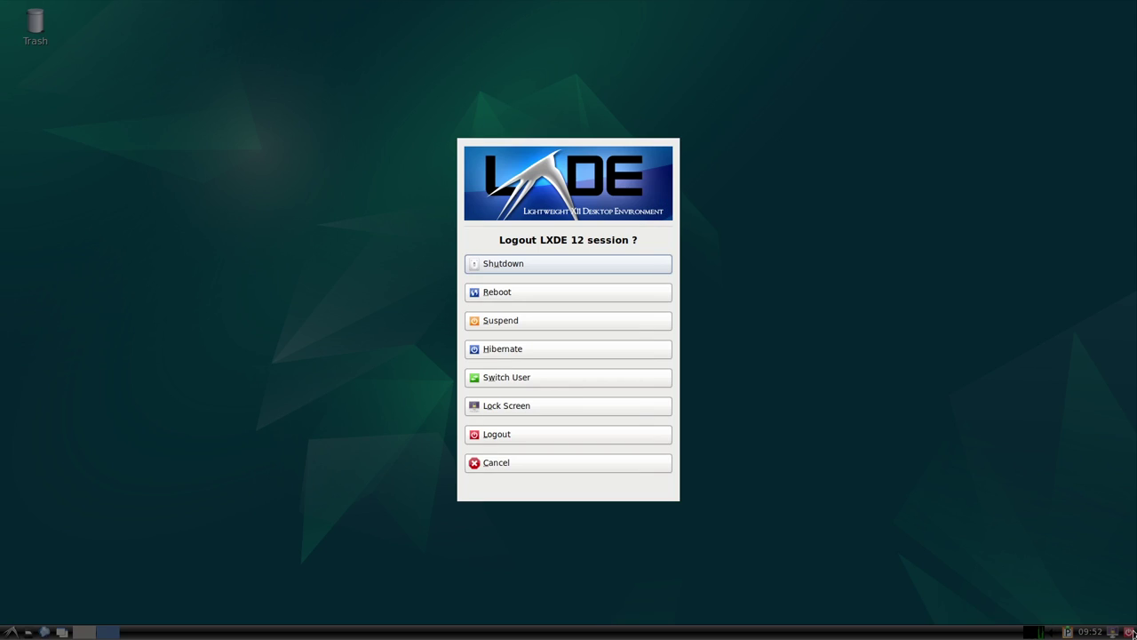
{"action": "left_click", "coordinate": [584, 463]}
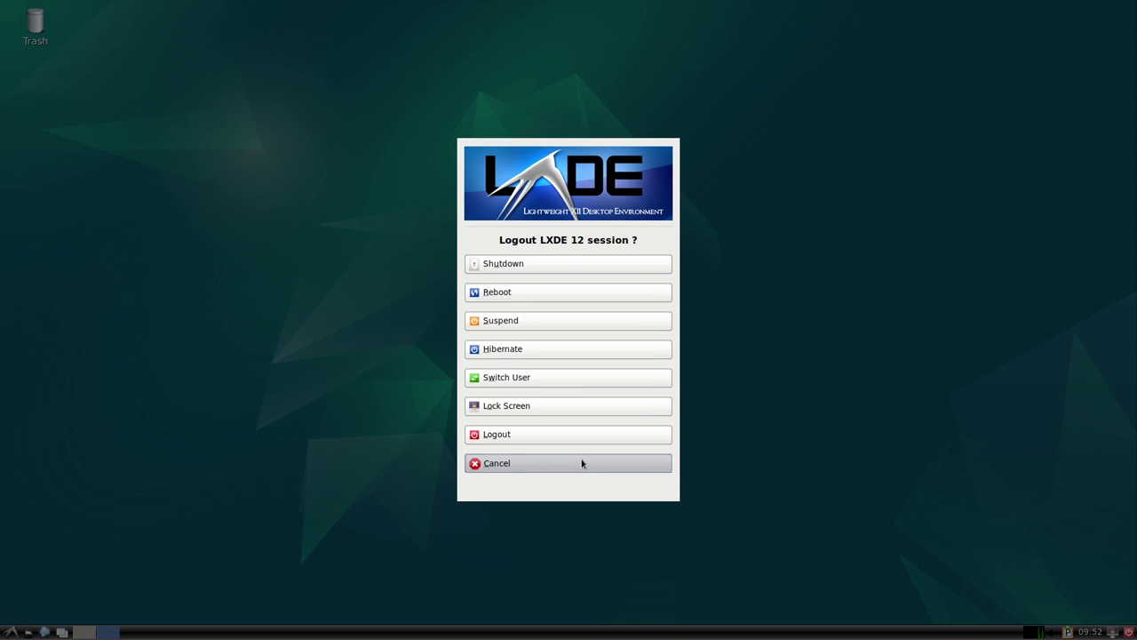
{"action": "left_click", "coordinate": [582, 462]}
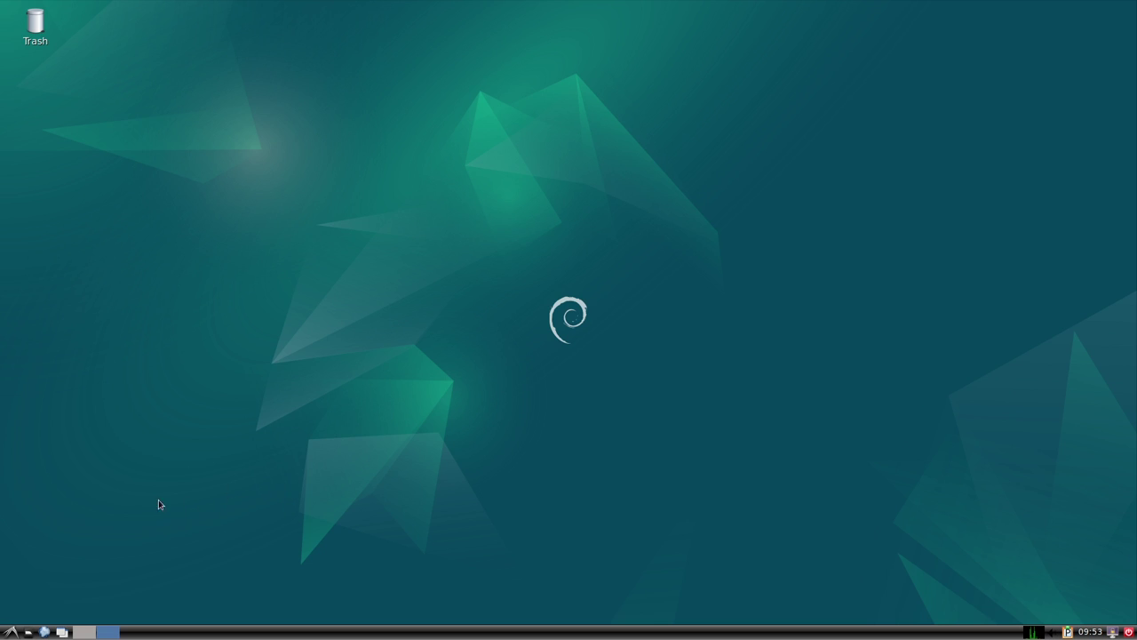
Launch GNOME Disks from Accessories in the LXDE menu.
{"action": "left_click", "coordinate": [11, 632]}
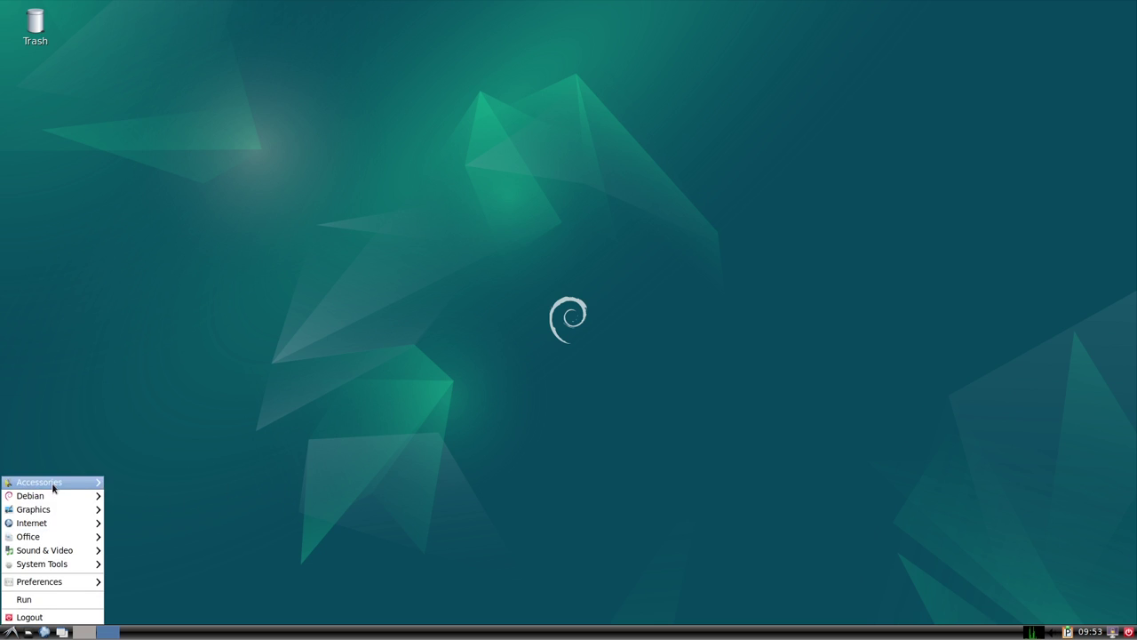
{"action": "mouse_move", "coordinate": [53, 485]}
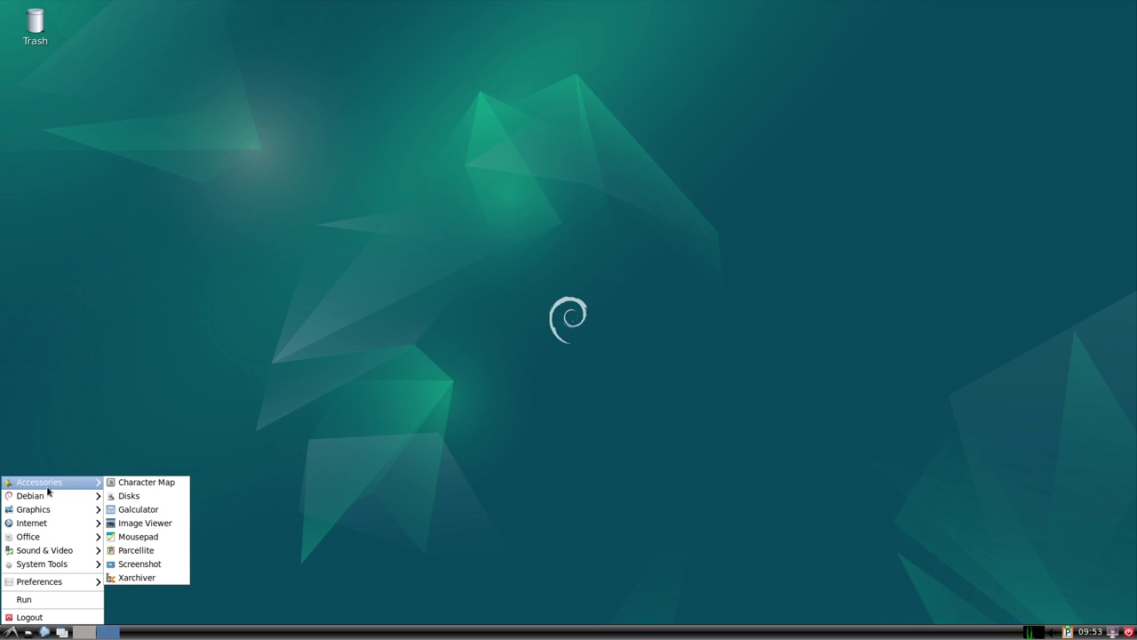
{"action": "left_click", "coordinate": [154, 500]}
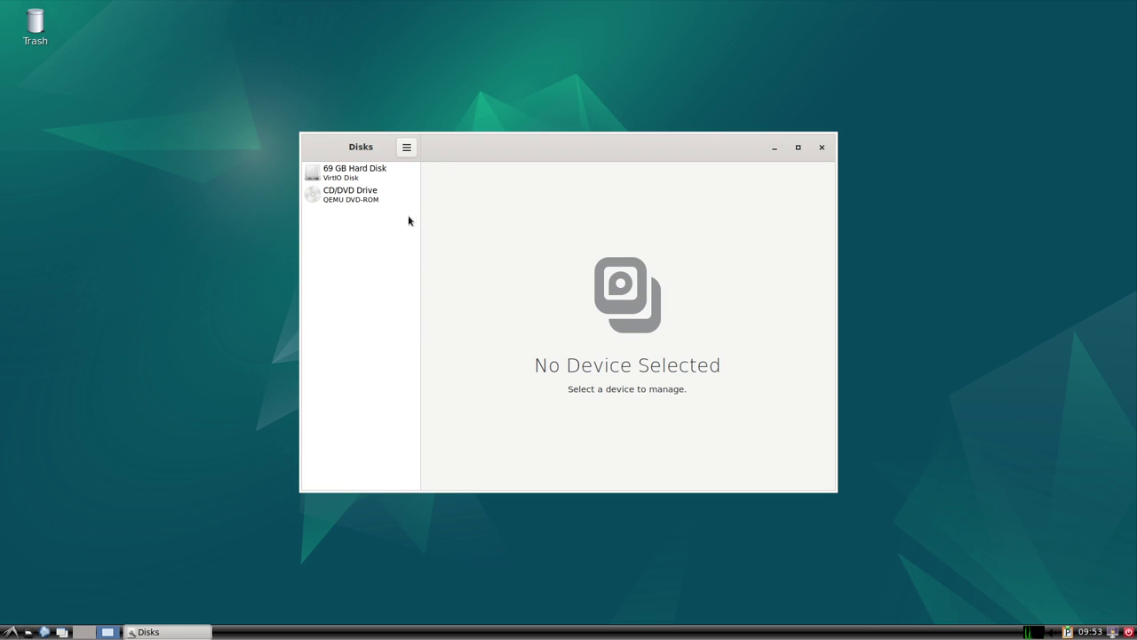
Select the 69 GB Hard Disk to show its partitions, then maximize and restore Disks.
{"action": "left_click", "coordinate": [353, 176]}
{"action": "left_click", "coordinate": [368, 202]}
{"action": "left_click", "coordinate": [360, 172]}
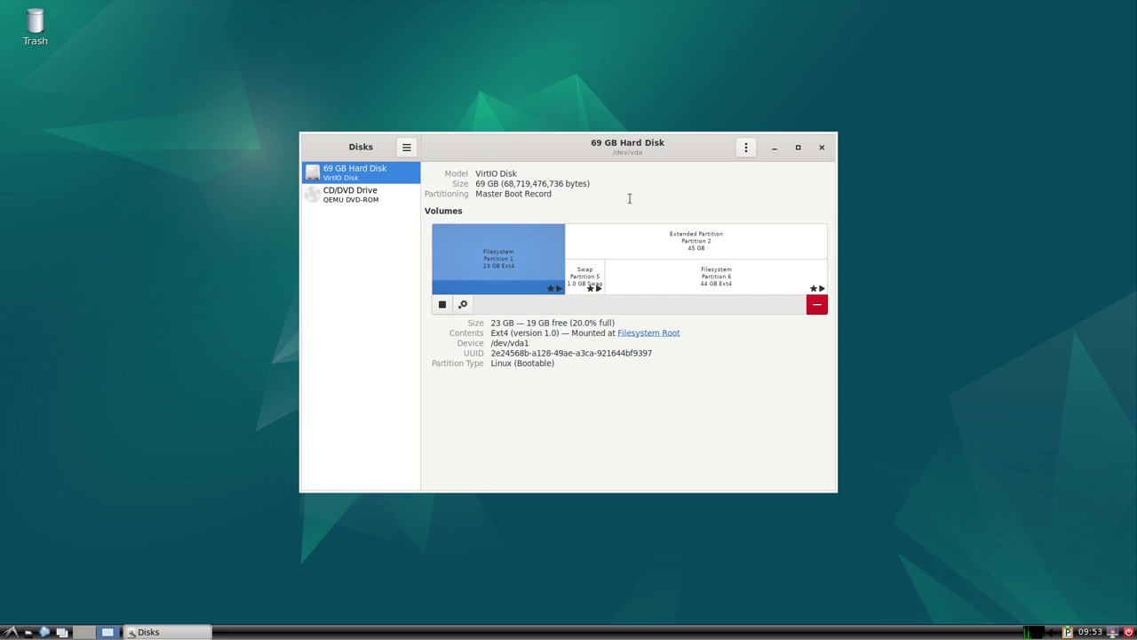
{"action": "left_click", "coordinate": [797, 147]}
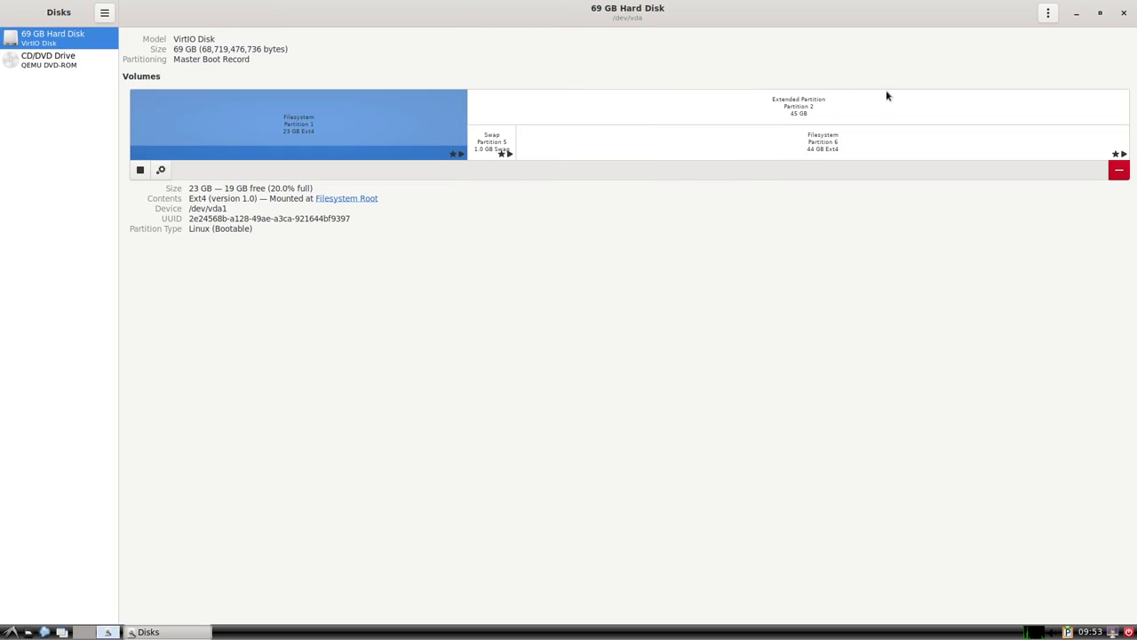
{"action": "left_click", "coordinate": [1099, 14]}
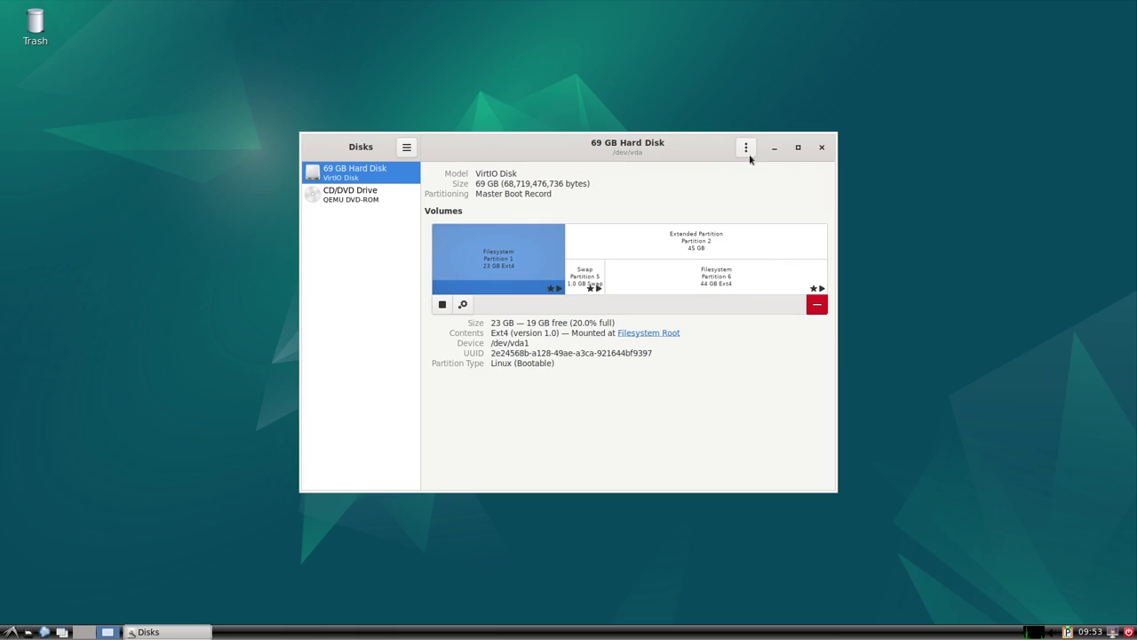
{"action": "left_click", "coordinate": [9, 632]}
{"action": "mouse_move", "coordinate": [75, 487]}
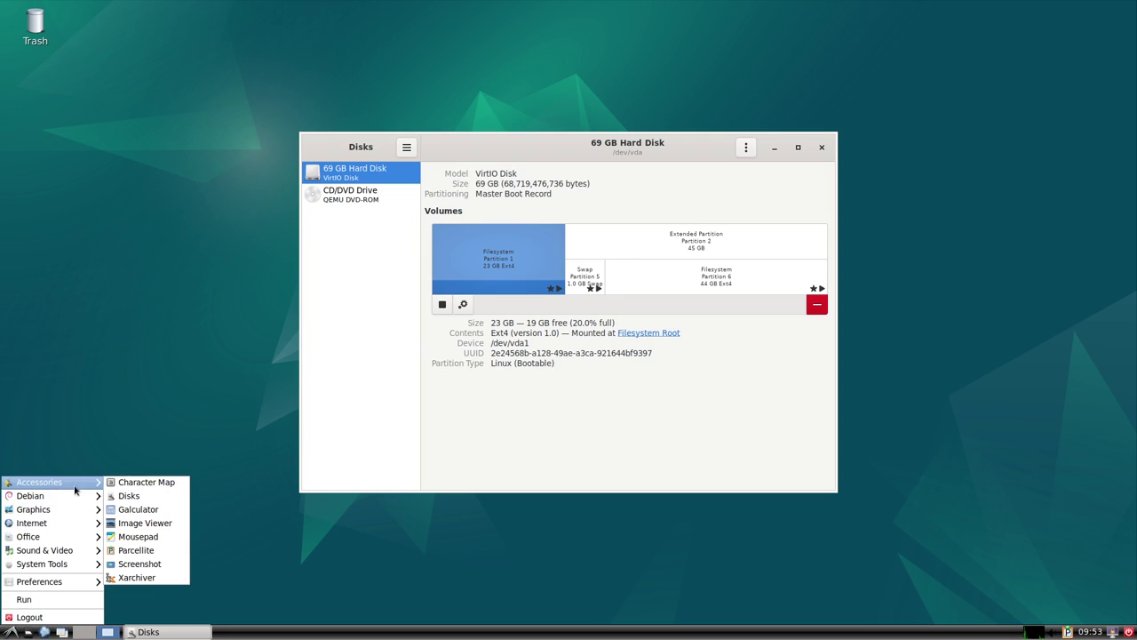
Launch Mousepad and view its About dialog.
{"action": "left_click", "coordinate": [166, 538]}
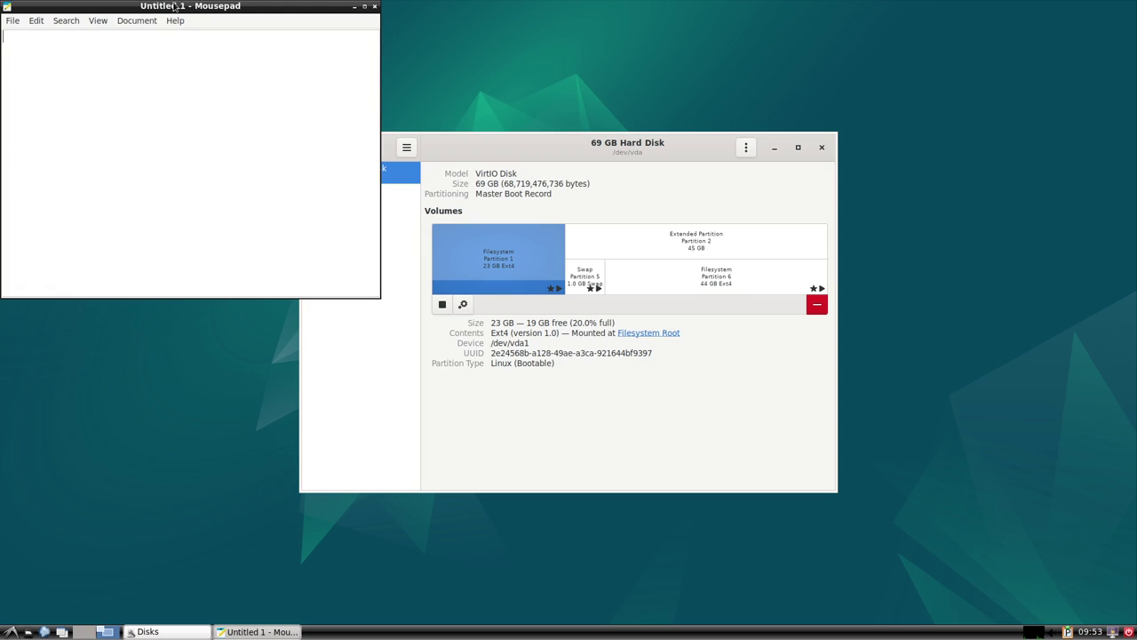
{"action": "left_click", "coordinate": [175, 20]}
{"action": "left_click", "coordinate": [183, 51]}
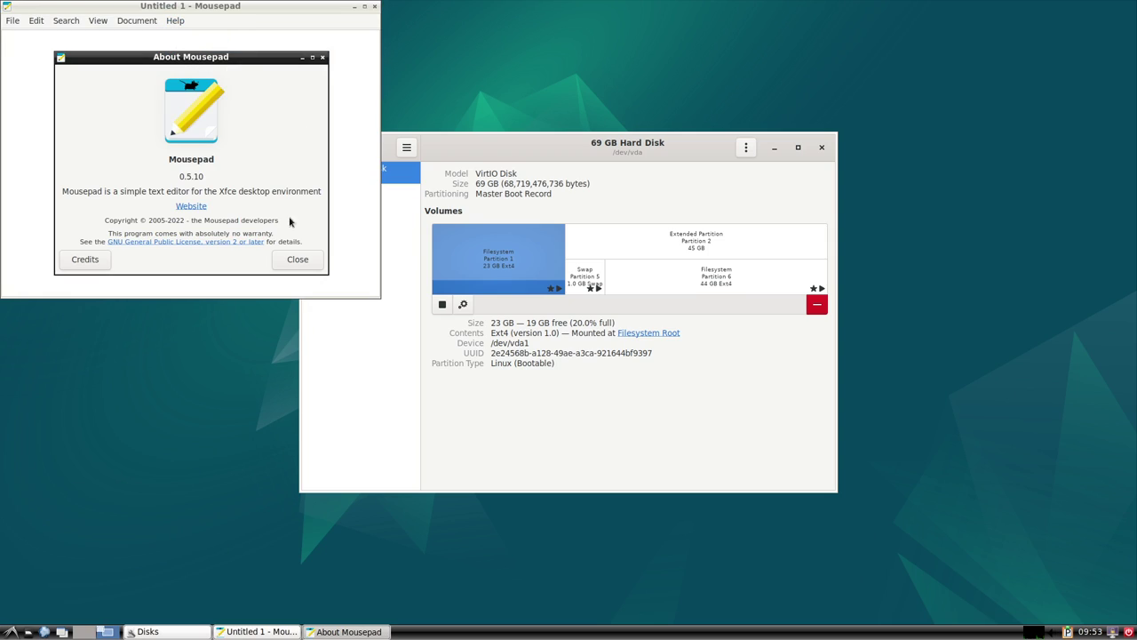
{"action": "left_click", "coordinate": [297, 259]}
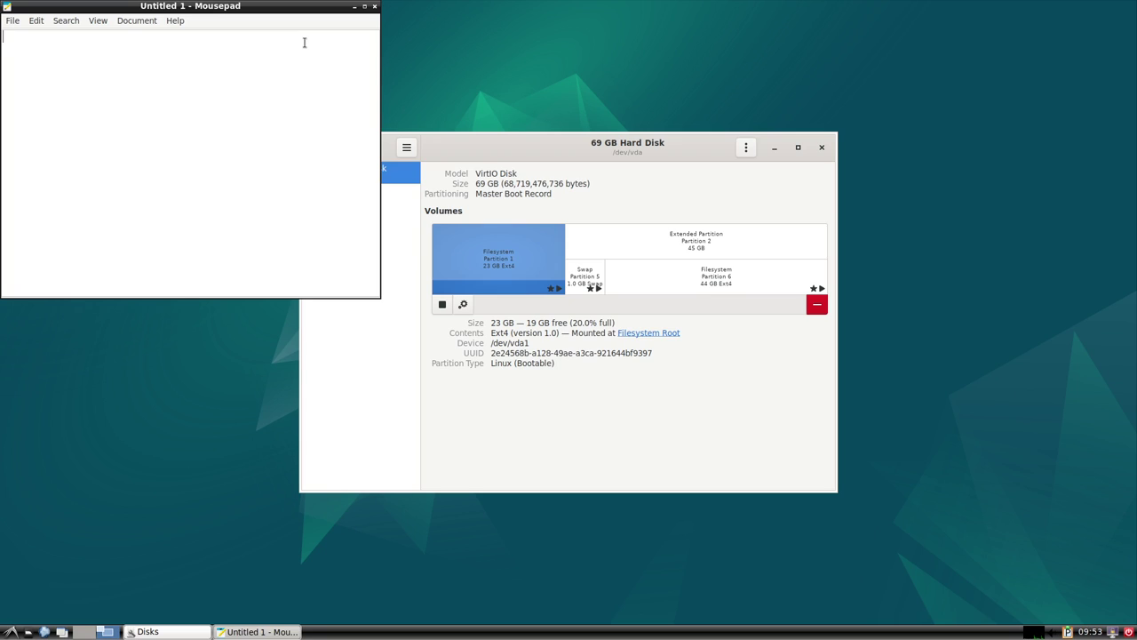
Nudge Mousepad down, recheck About, and move the Disks window to the upper right.
{"action": "left_click_drag", "start_coordinate": [297, 12], "coordinate": [312, 45]}
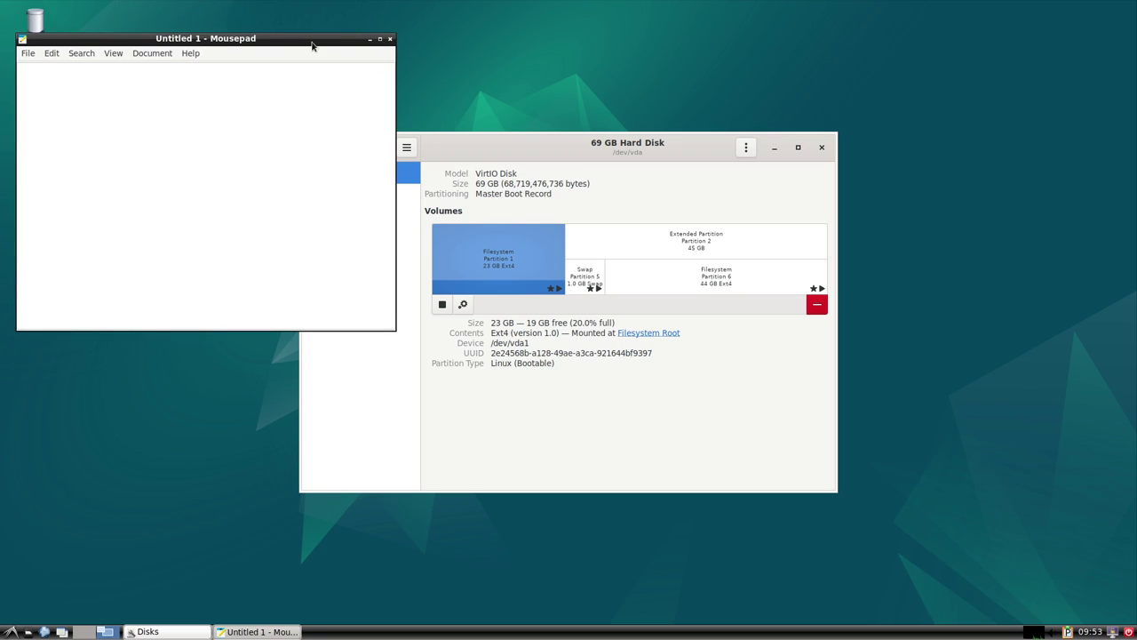
{"action": "left_click", "coordinate": [189, 56]}
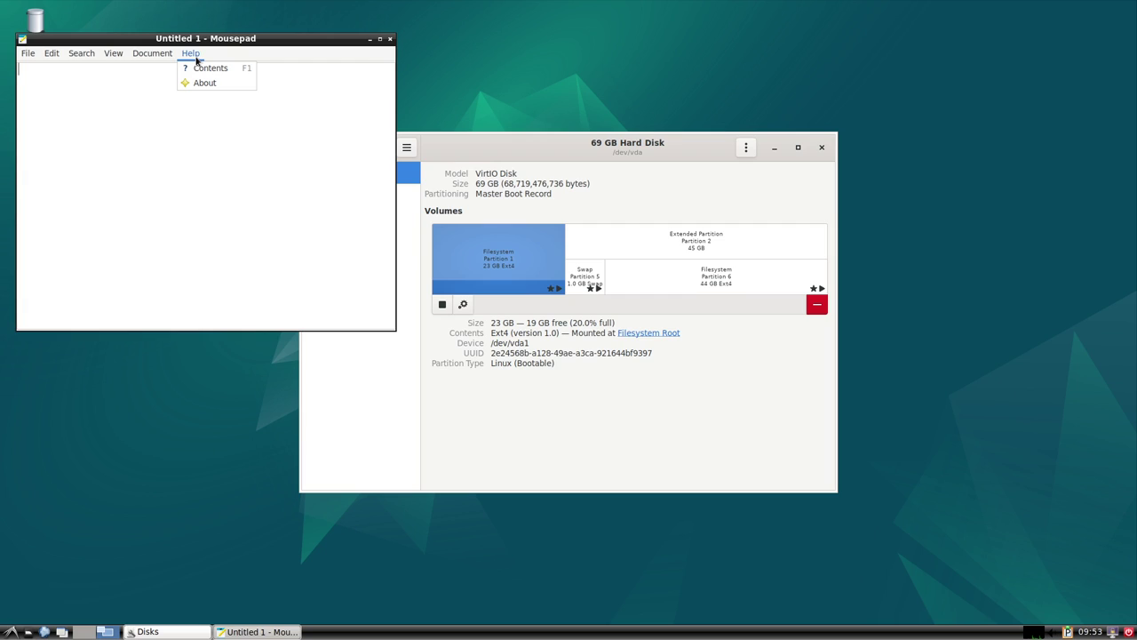
{"action": "left_click", "coordinate": [209, 84]}
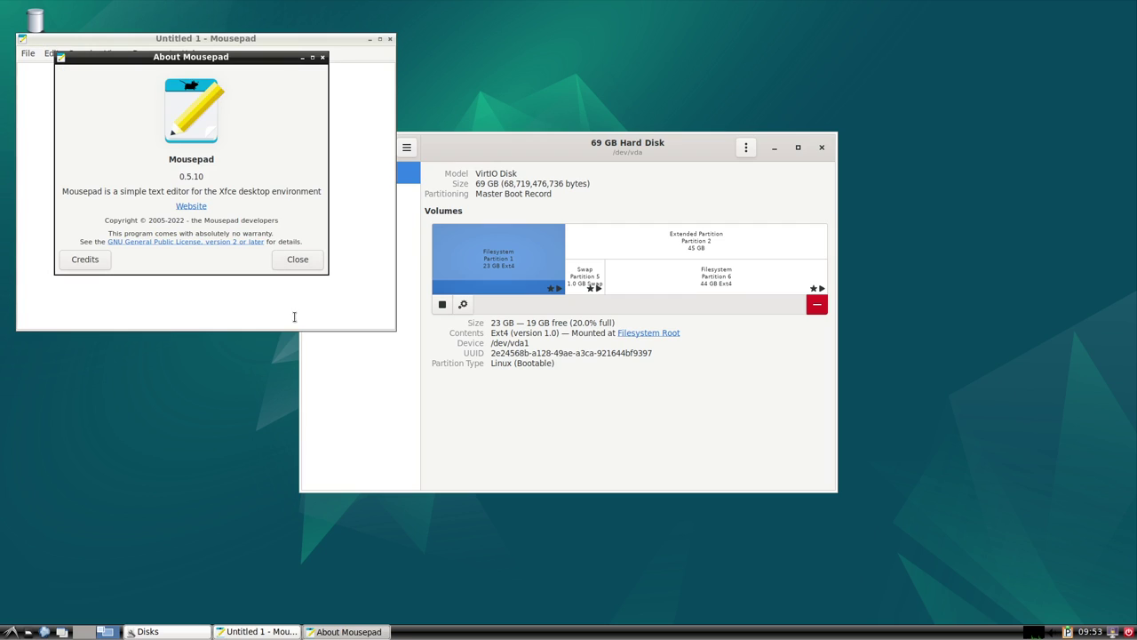
{"action": "left_click", "coordinate": [298, 259]}
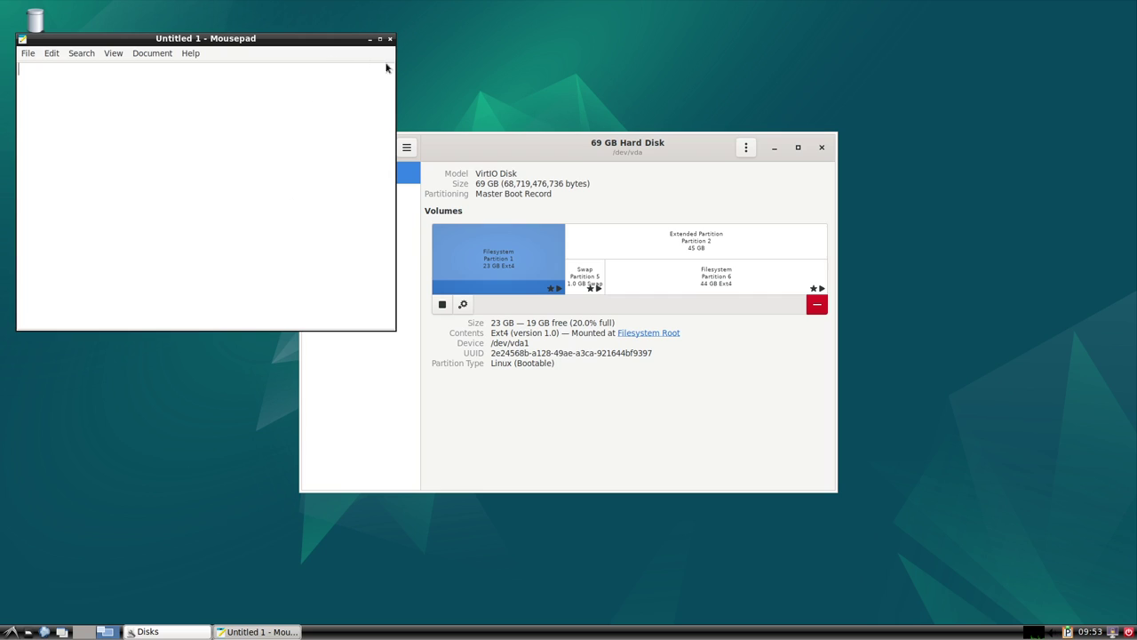
{"action": "mouse_move", "coordinate": [473, 147]}
{"action": "left_mouse_down"}
{"action": "mouse_move", "coordinate": [603, 122]}
{"action": "mouse_move", "coordinate": [622, 84]}
{"action": "mouse_move", "coordinate": [605, 44]}
{"action": "left_mouse_up"}
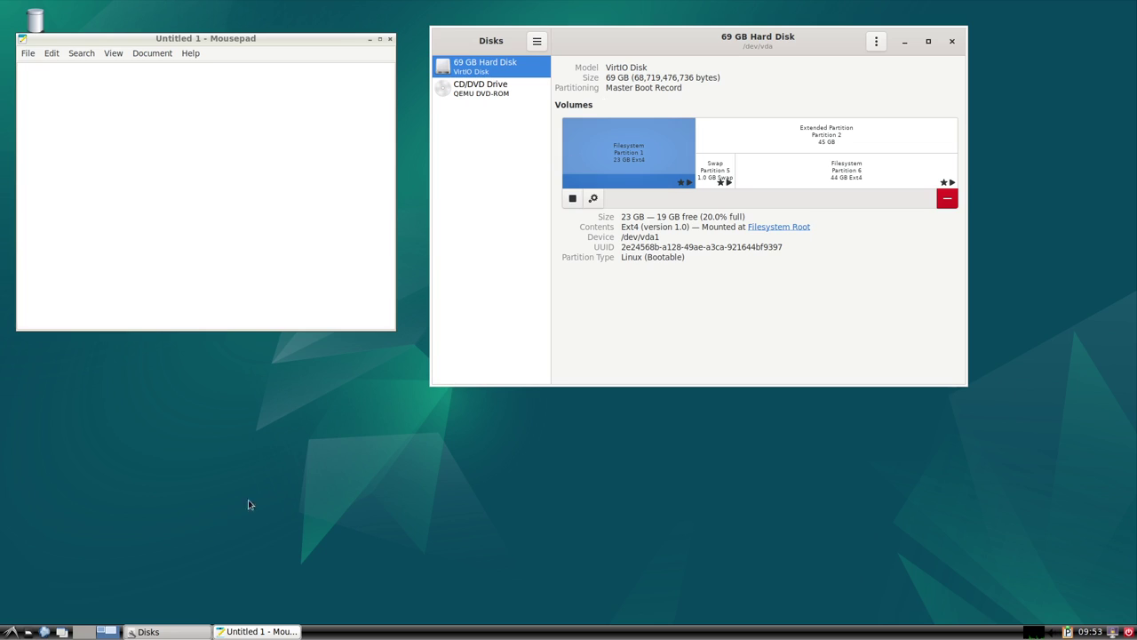
{"action": "left_click", "coordinate": [11, 631]}
{"action": "mouse_move", "coordinate": [100, 484]}
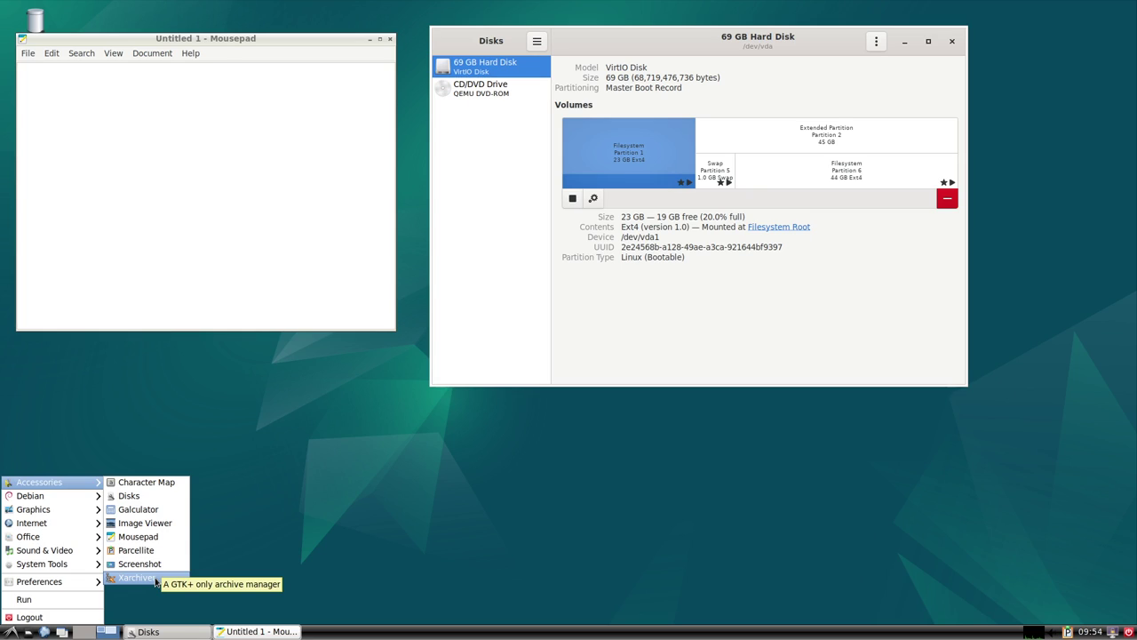
Open Xman from Debian > Help in the menu, then close it.
{"action": "mouse_move", "coordinate": [60, 498]}
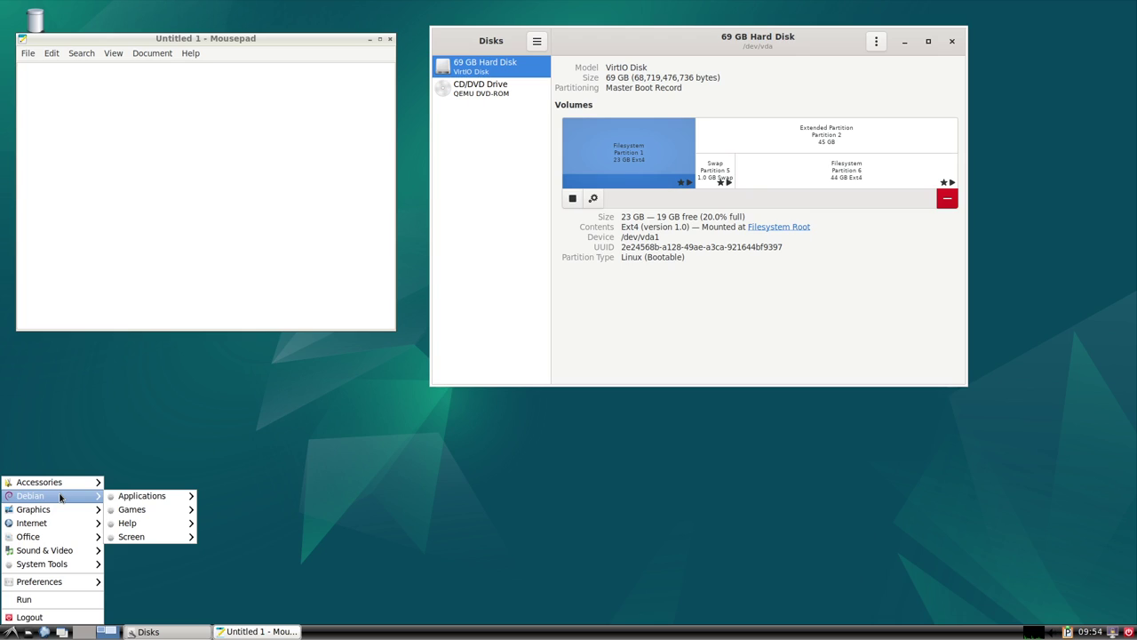
{"action": "mouse_move", "coordinate": [155, 501]}
{"action": "mouse_move", "coordinate": [227, 509]}
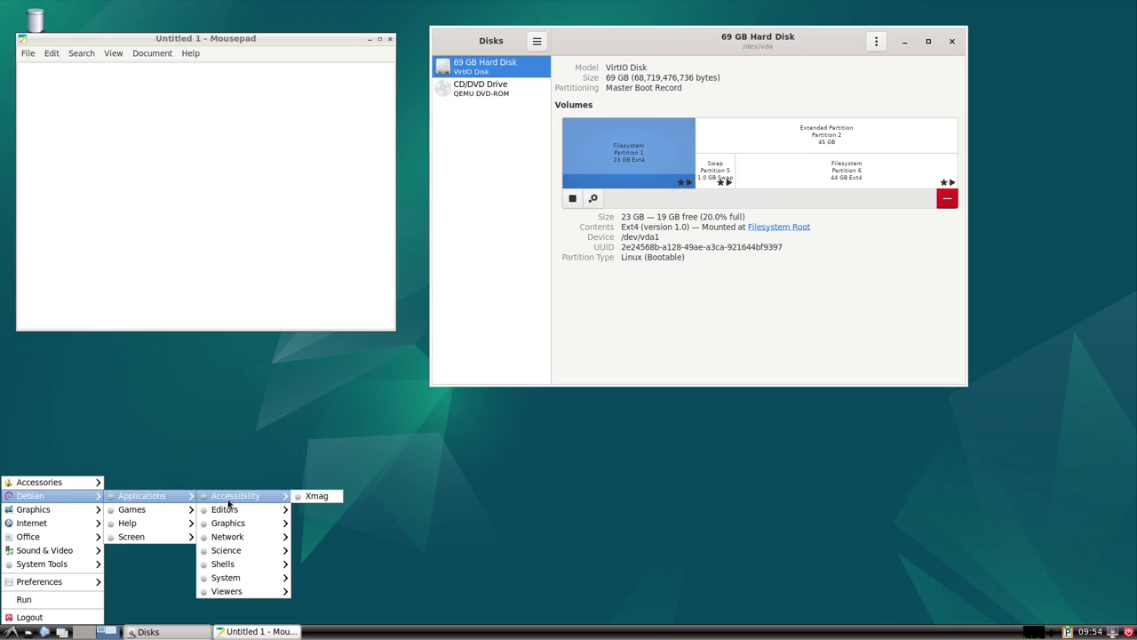
{"action": "mouse_move", "coordinate": [234, 530]}
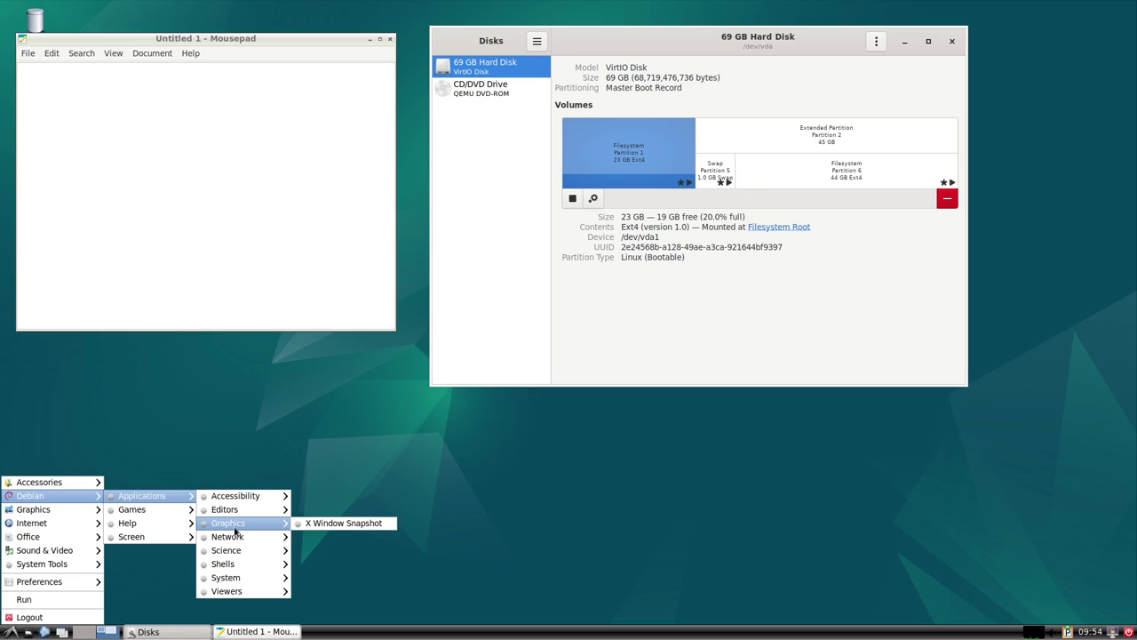
{"action": "mouse_move", "coordinate": [238, 553]}
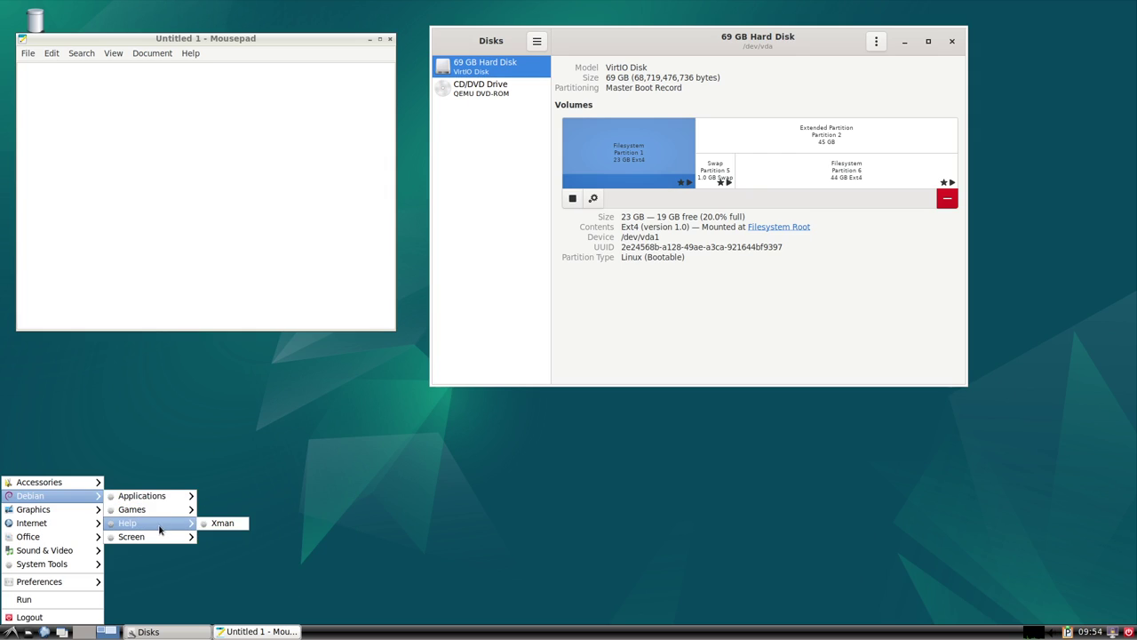
{"action": "left_click", "coordinate": [238, 525]}
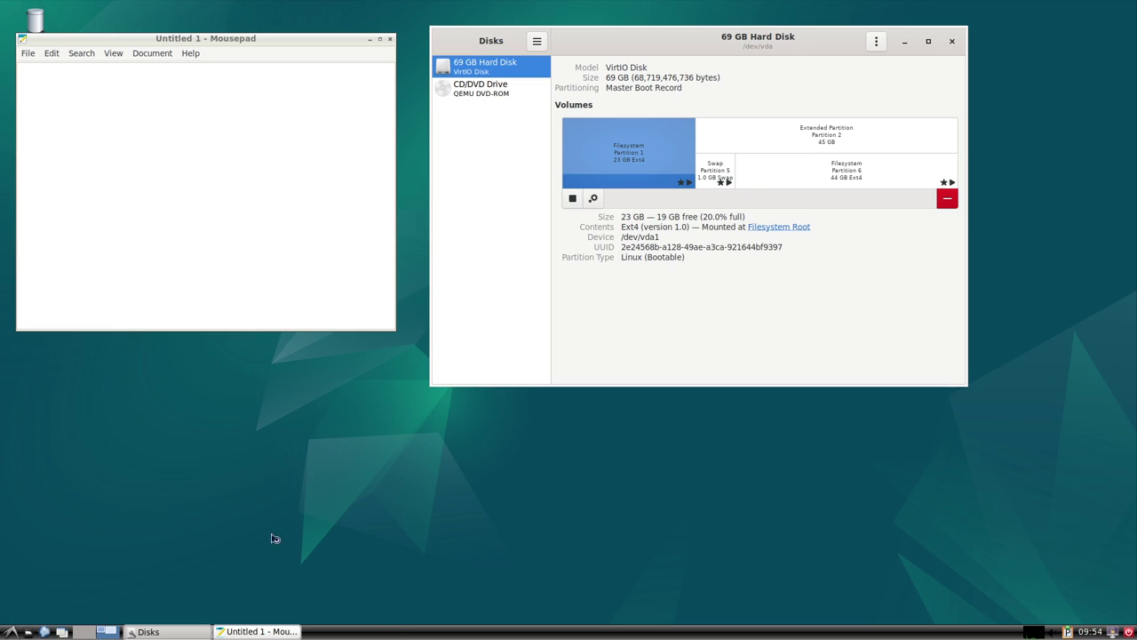
{"action": "left_click", "coordinate": [243, 456]}
Browse the menu to Debian > Applications > Viewers.
{"action": "left_click", "coordinate": [11, 632]}
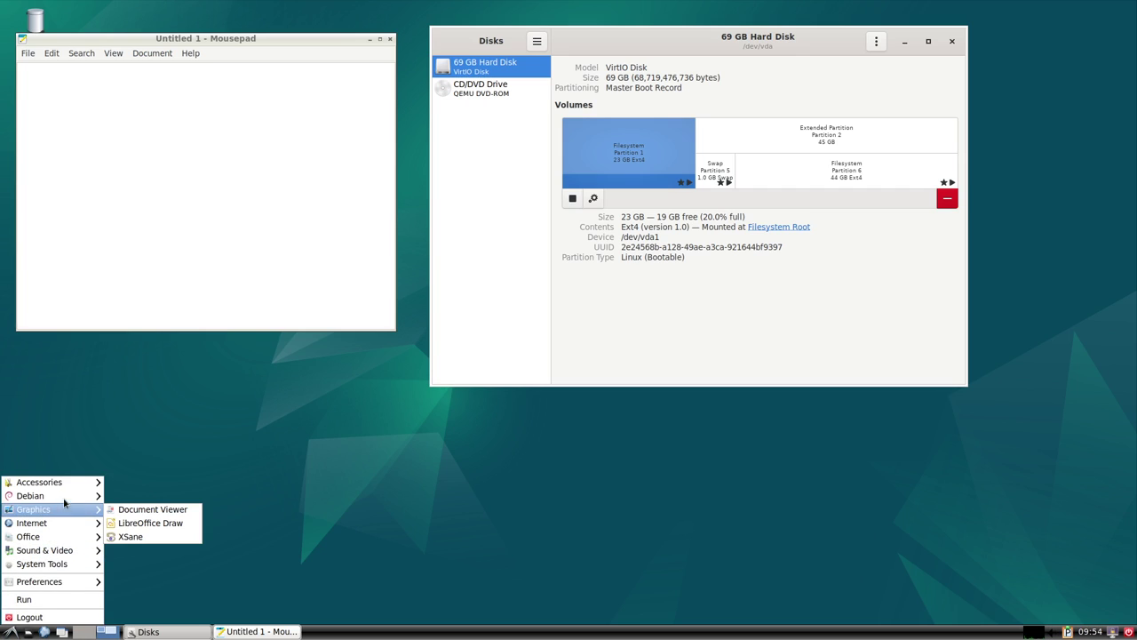
{"action": "mouse_move", "coordinate": [99, 503]}
{"action": "mouse_move", "coordinate": [139, 503]}
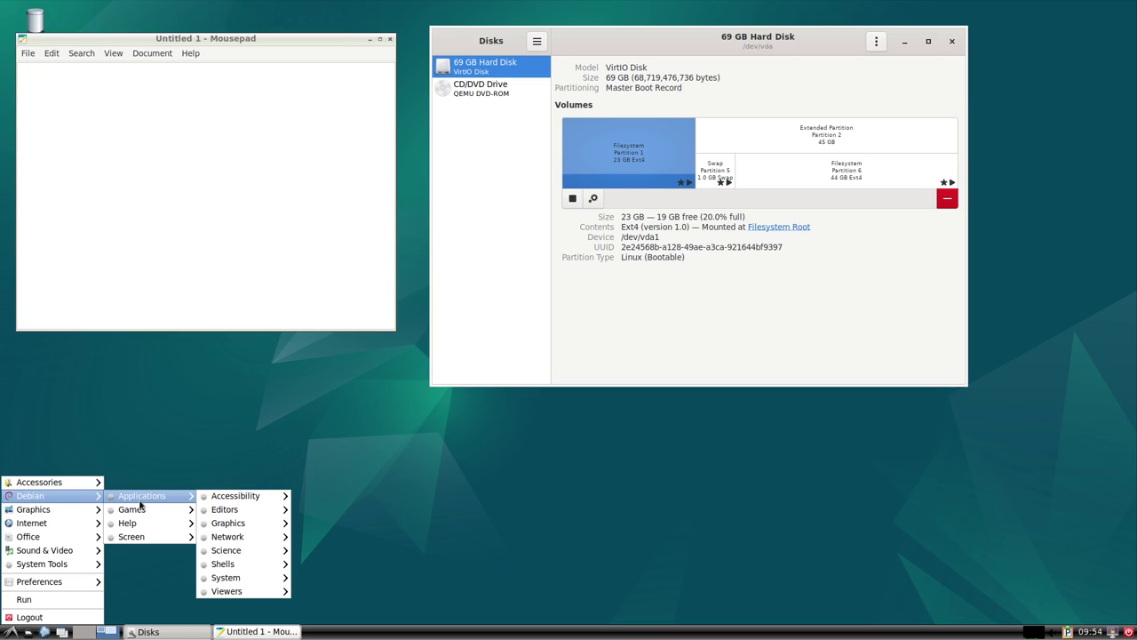
{"action": "mouse_move", "coordinate": [265, 511]}
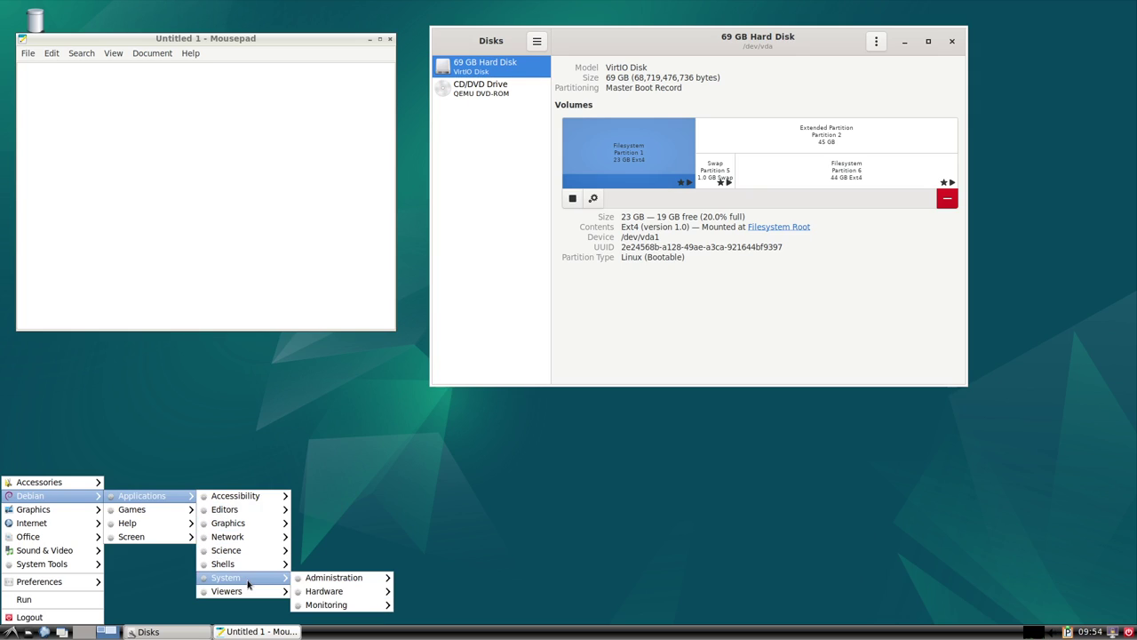
Launch Xditview from the Viewers menu, move its window up and left, then close it.
{"action": "mouse_move", "coordinate": [351, 592]}
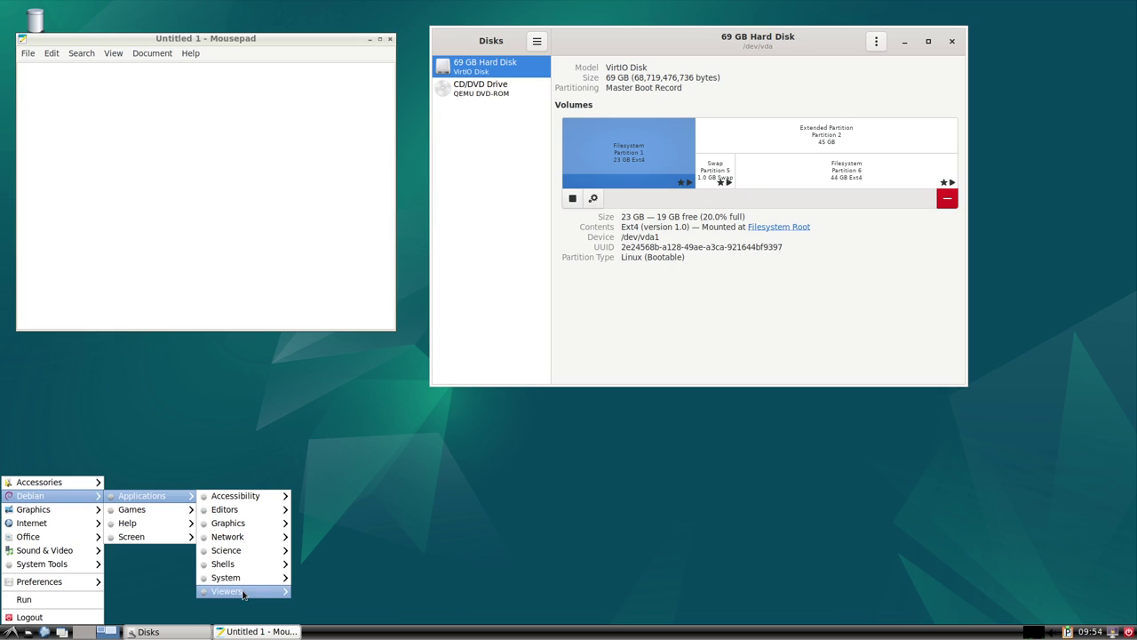
{"action": "left_click", "coordinate": [324, 592]}
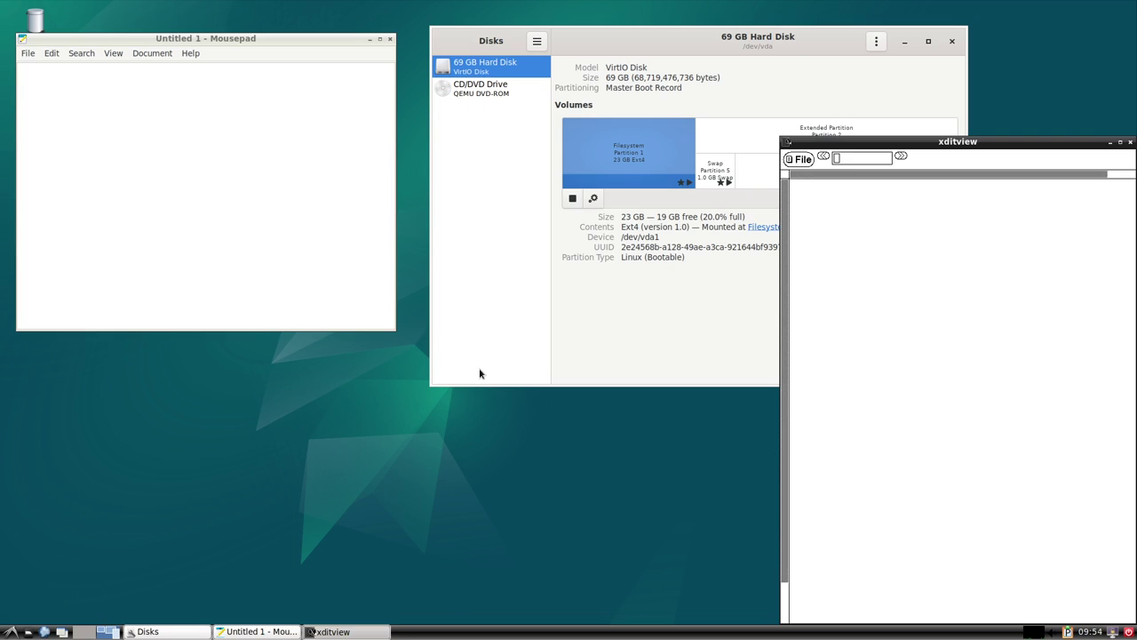
{"action": "left_click_drag", "start_coordinate": [895, 142], "coordinate": [740, 135]}
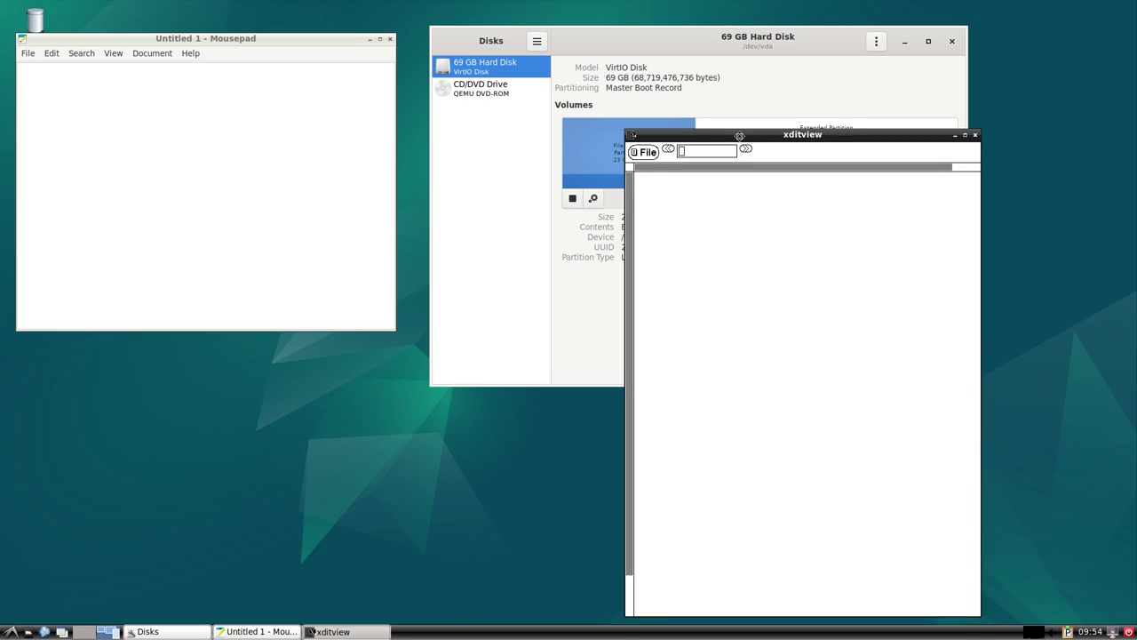
{"action": "left_click", "coordinate": [975, 134]}
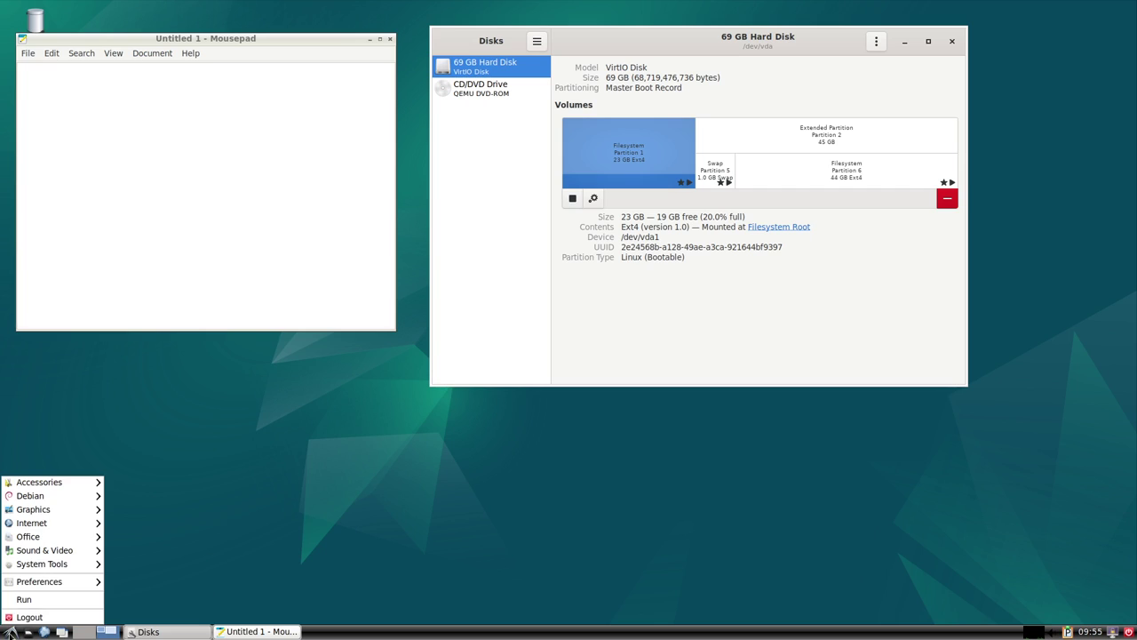
Launch Xedit from the Editors menu and close it again.
{"action": "left_click", "coordinate": [11, 632]}
{"action": "mouse_move", "coordinate": [54, 496]}
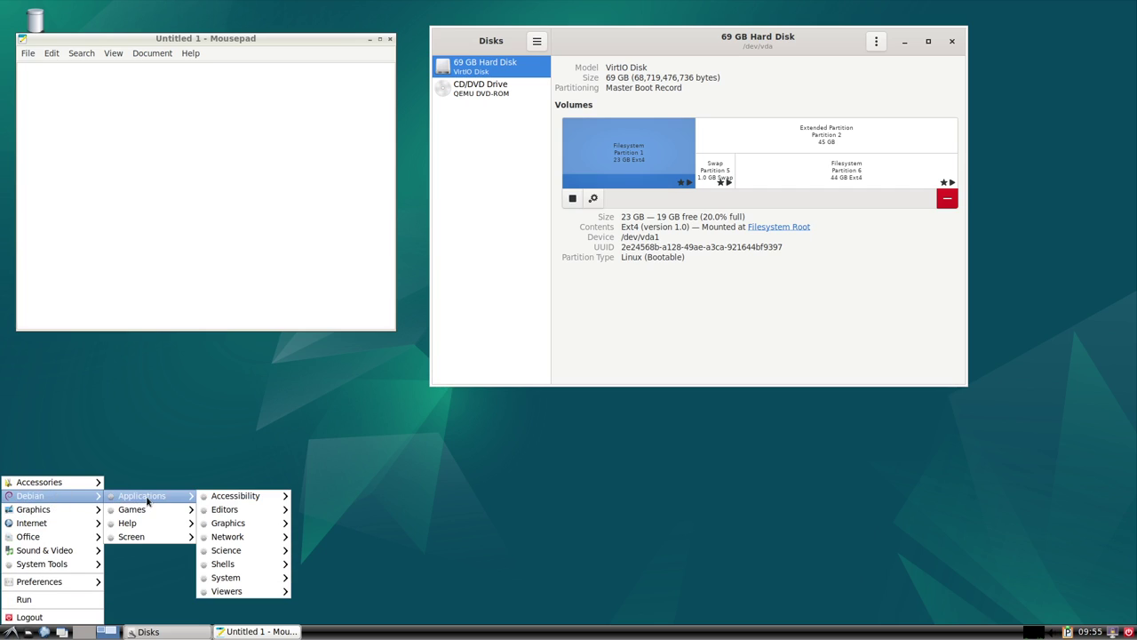
{"action": "mouse_move", "coordinate": [218, 509]}
{"action": "left_click", "coordinate": [306, 509]}
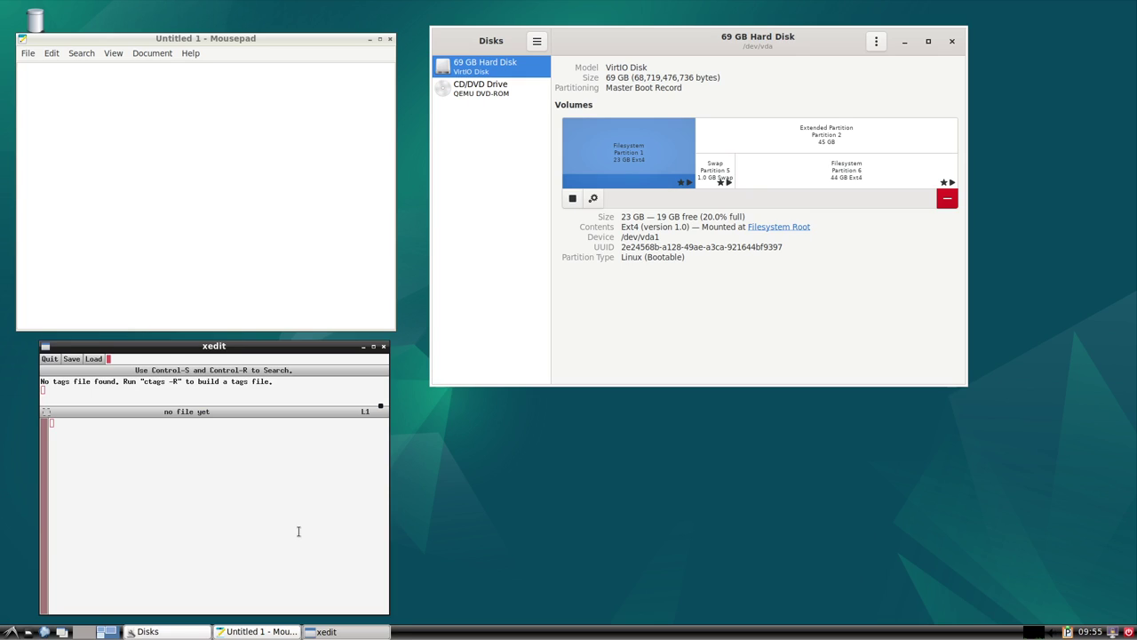
{"action": "left_click", "coordinate": [383, 346]}
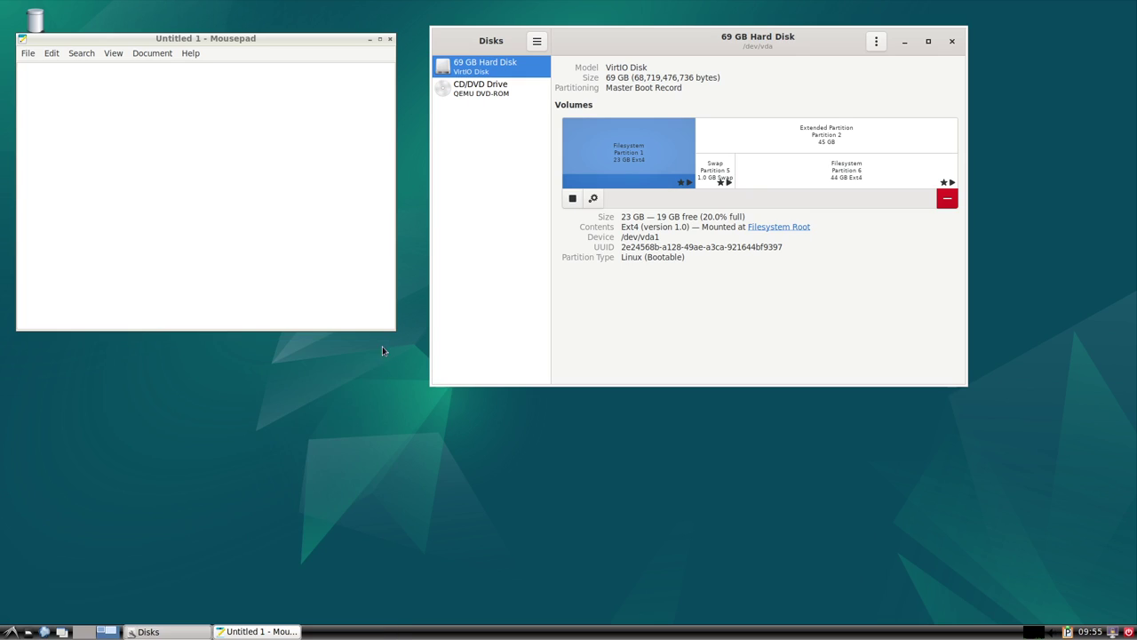
{"action": "left_click", "coordinate": [11, 632]}
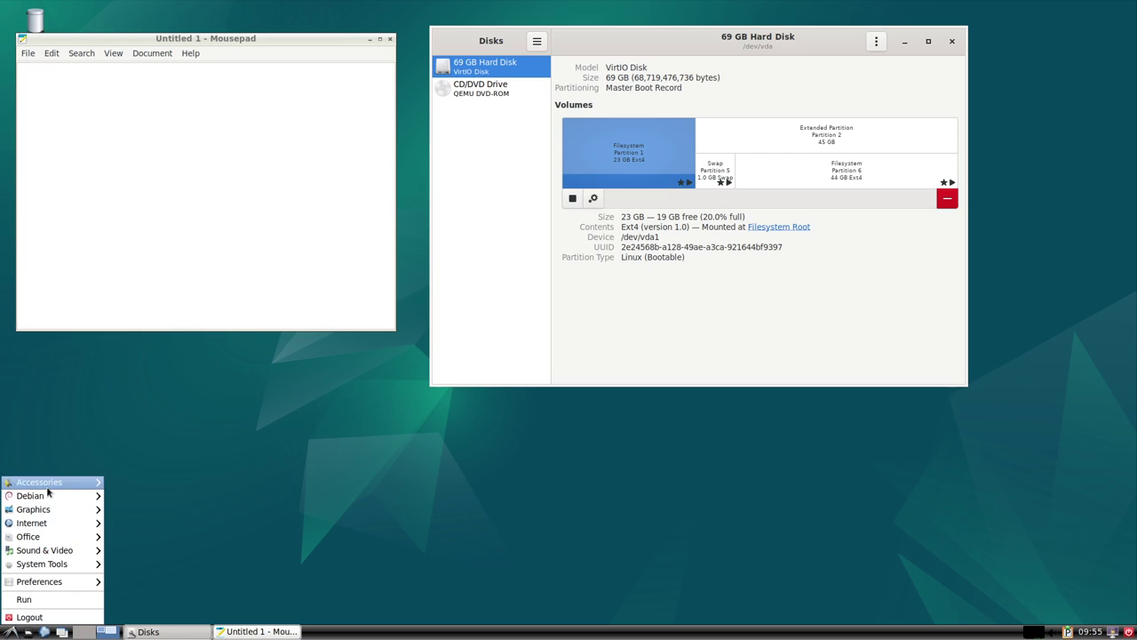
{"action": "mouse_move", "coordinate": [47, 498]}
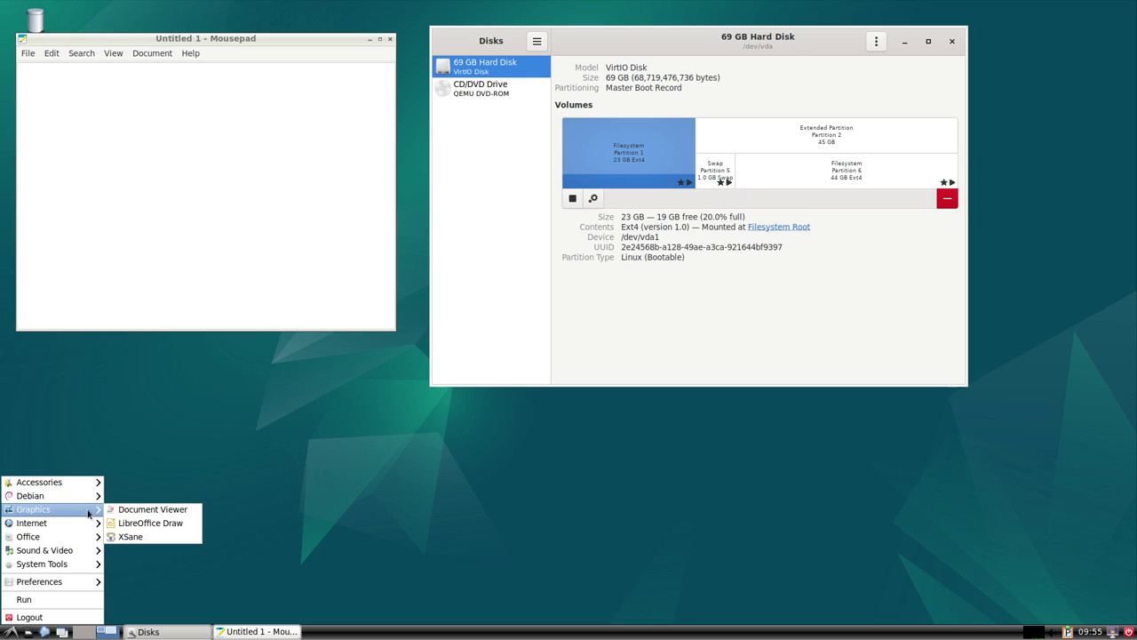
Launch Document Viewer, move its empty window mid-screen, and bring it back in front of Mousepad.
{"action": "left_click", "coordinate": [170, 510]}
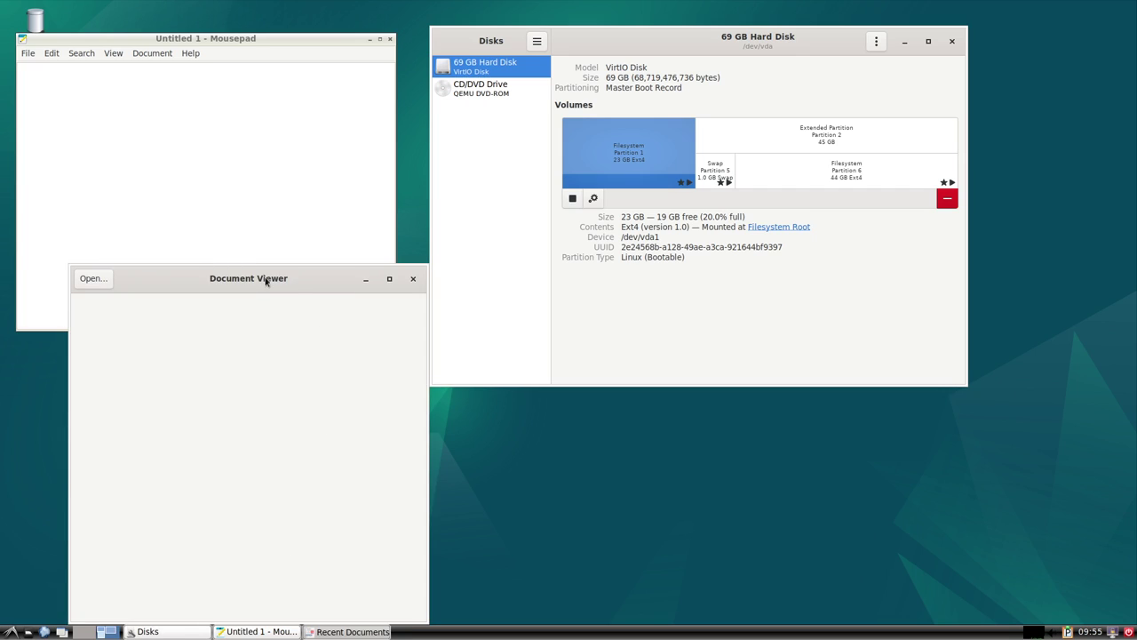
{"action": "left_click_drag", "start_coordinate": [266, 280], "coordinate": [542, 254]}
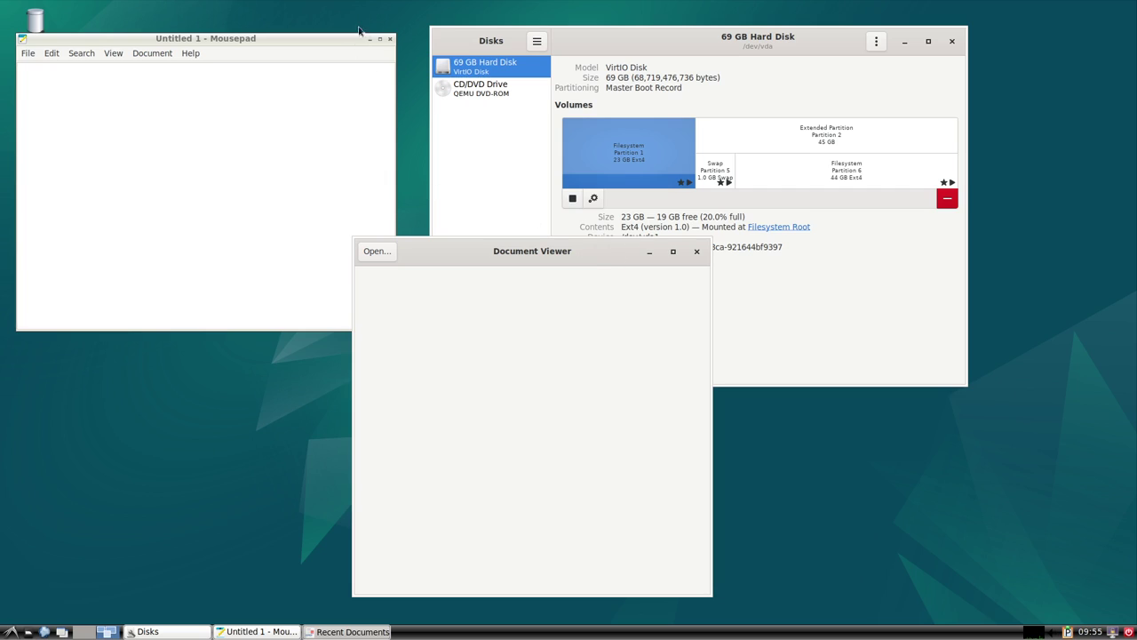
{"action": "left_click", "coordinate": [336, 44]}
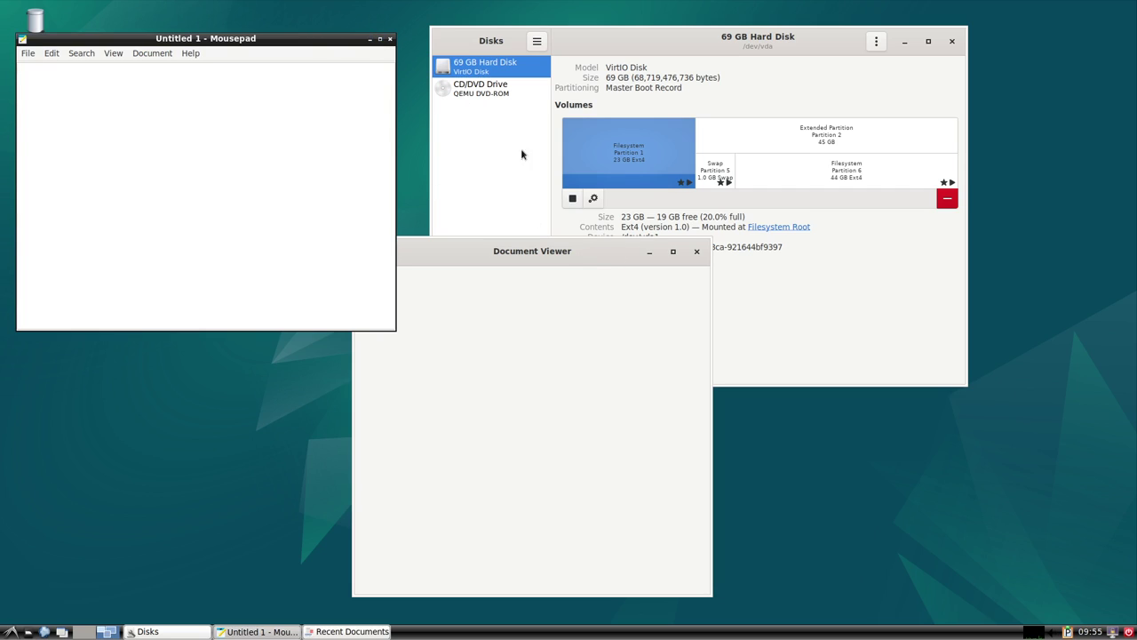
{"action": "left_click", "coordinate": [586, 262]}
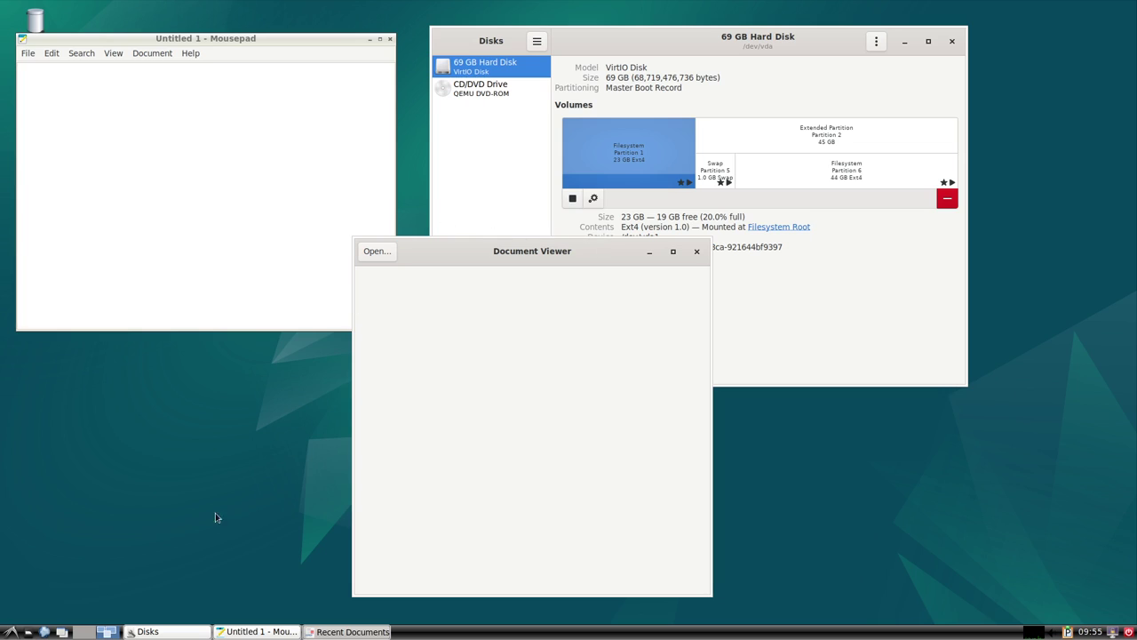
{"action": "left_click", "coordinate": [11, 632]}
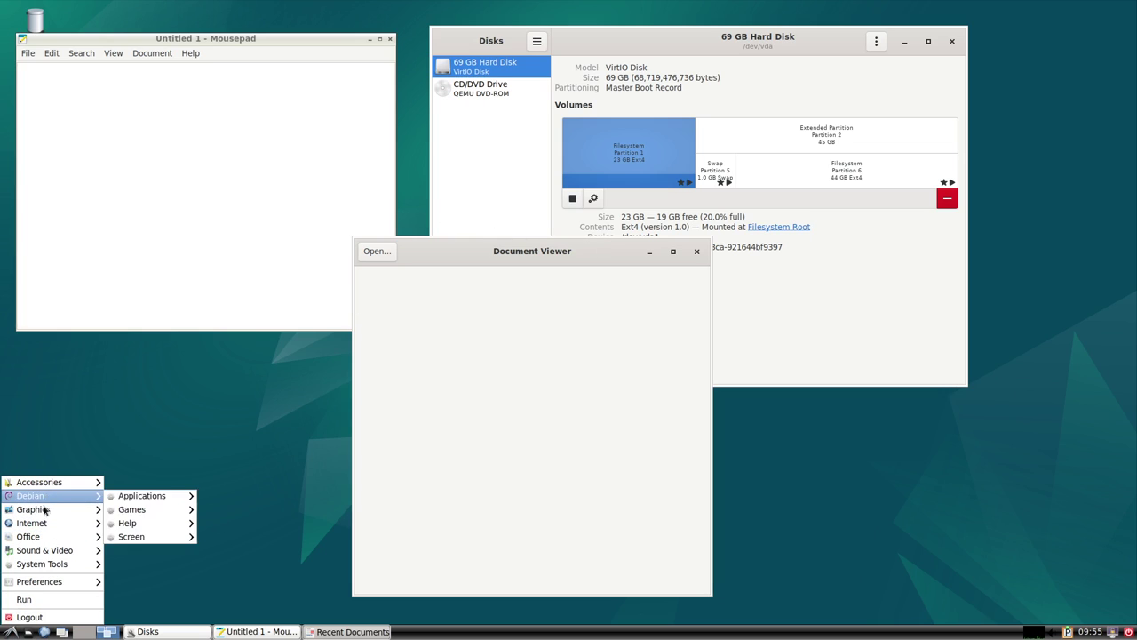
{"action": "mouse_move", "coordinate": [57, 511]}
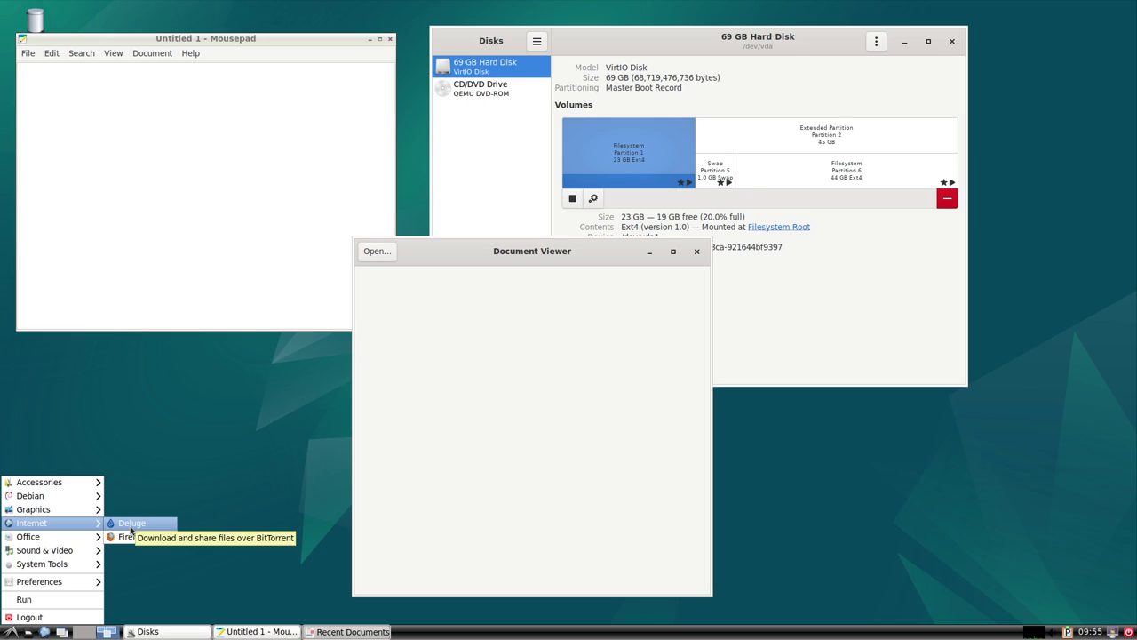
Launch Deluge and drag its empty torrent window to the centre of the screen.
{"action": "left_click", "coordinate": [254, 482]}
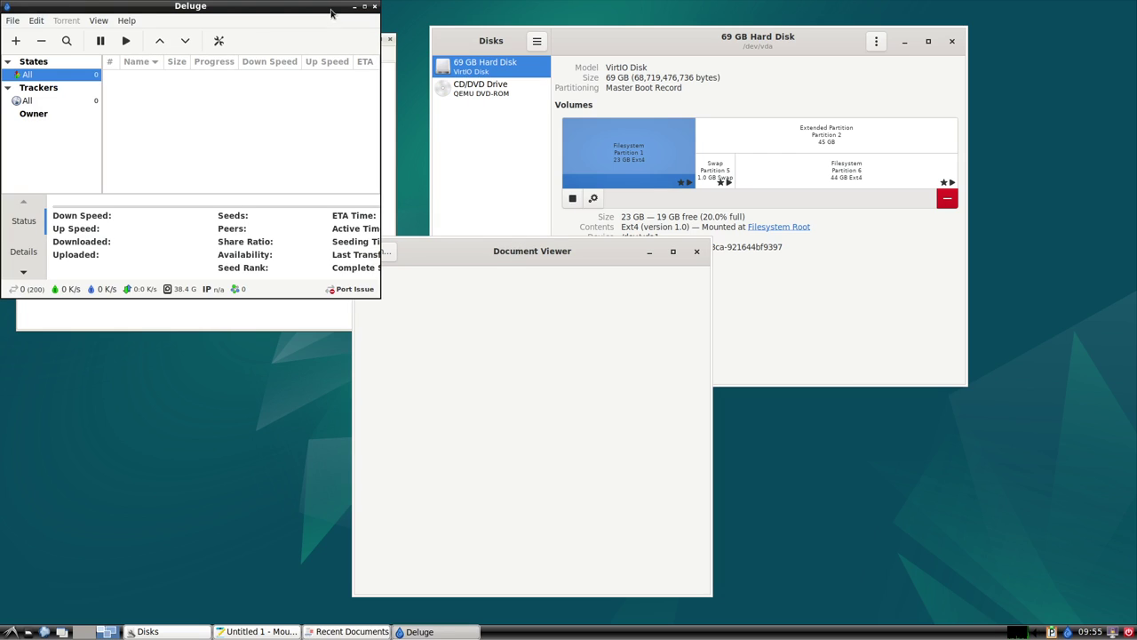
{"action": "left_click_drag", "start_coordinate": [330, 12], "coordinate": [868, 328]}
{"action": "left_click_drag", "start_coordinate": [608, 257], "coordinate": [534, 250]}
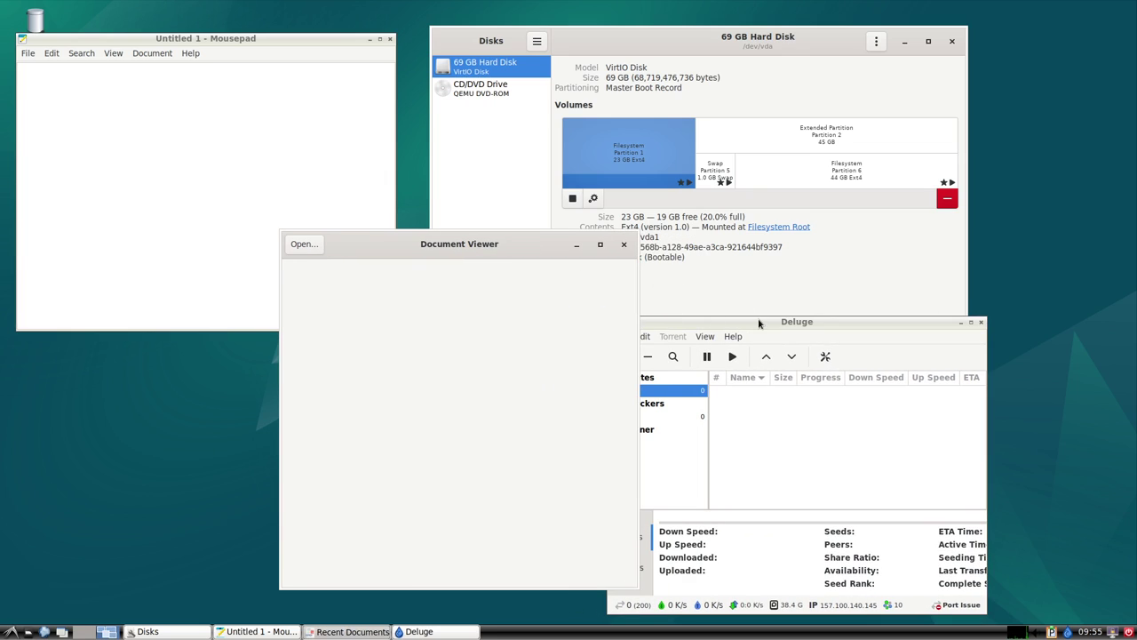
{"action": "left_click_drag", "start_coordinate": [758, 323], "coordinate": [737, 273]}
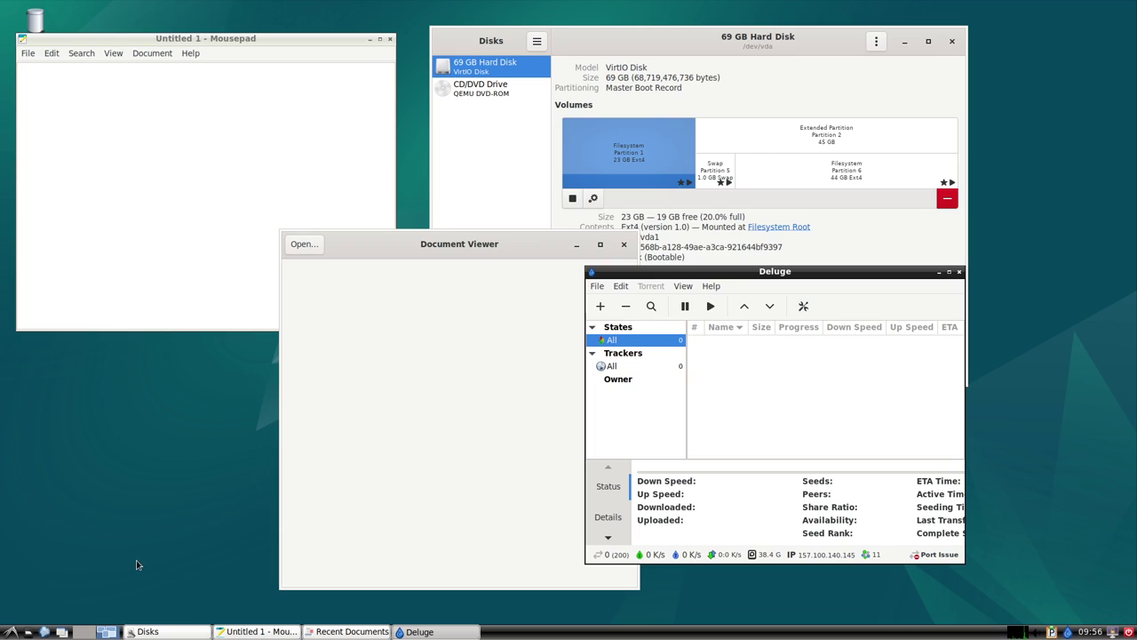
{"action": "left_click", "coordinate": [12, 632]}
{"action": "mouse_move", "coordinate": [51, 514]}
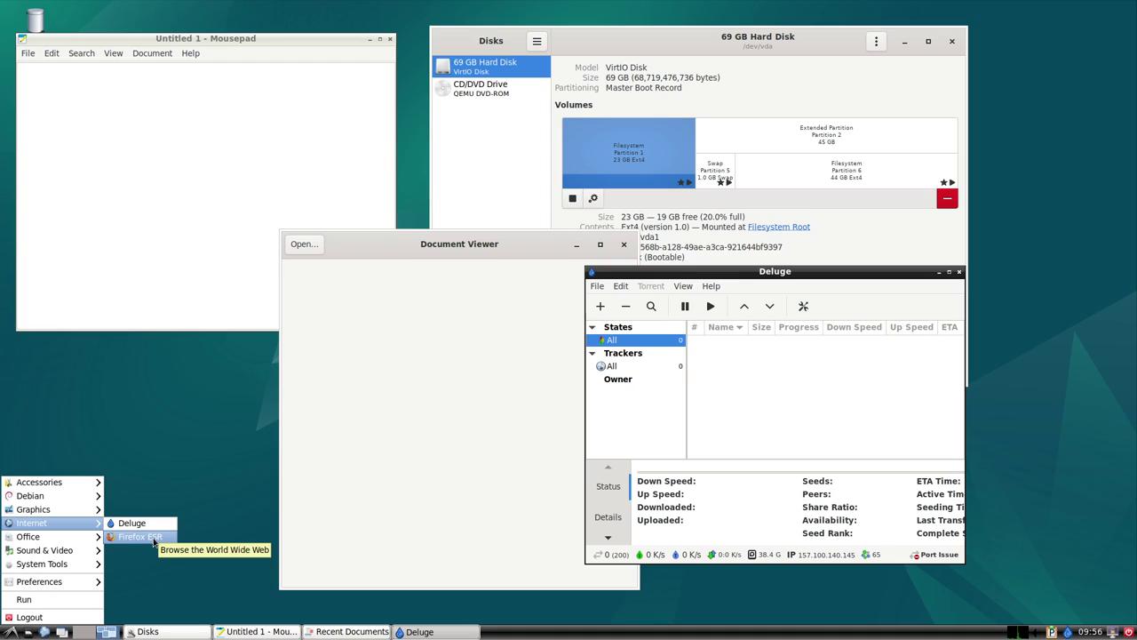
Launch Firefox ESR, search 'librewolf' from the address bar, and open the LibreWolf result.
{"action": "left_click", "coordinate": [209, 534]}
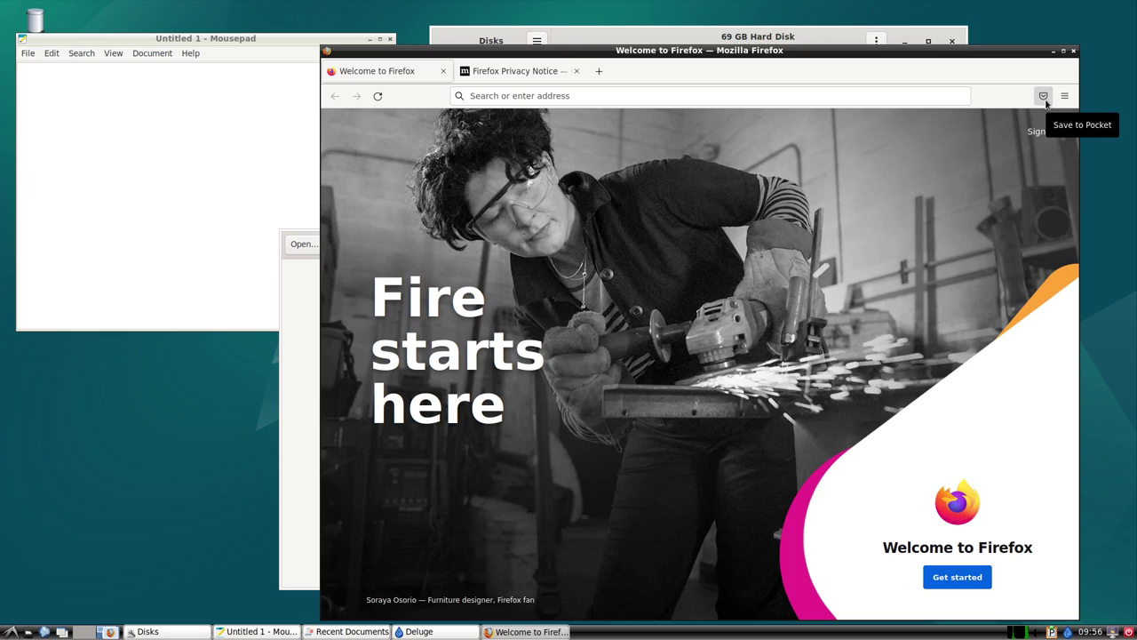
{"action": "left_click", "coordinate": [943, 93]}
{"action": "type", "text": "librewol"}
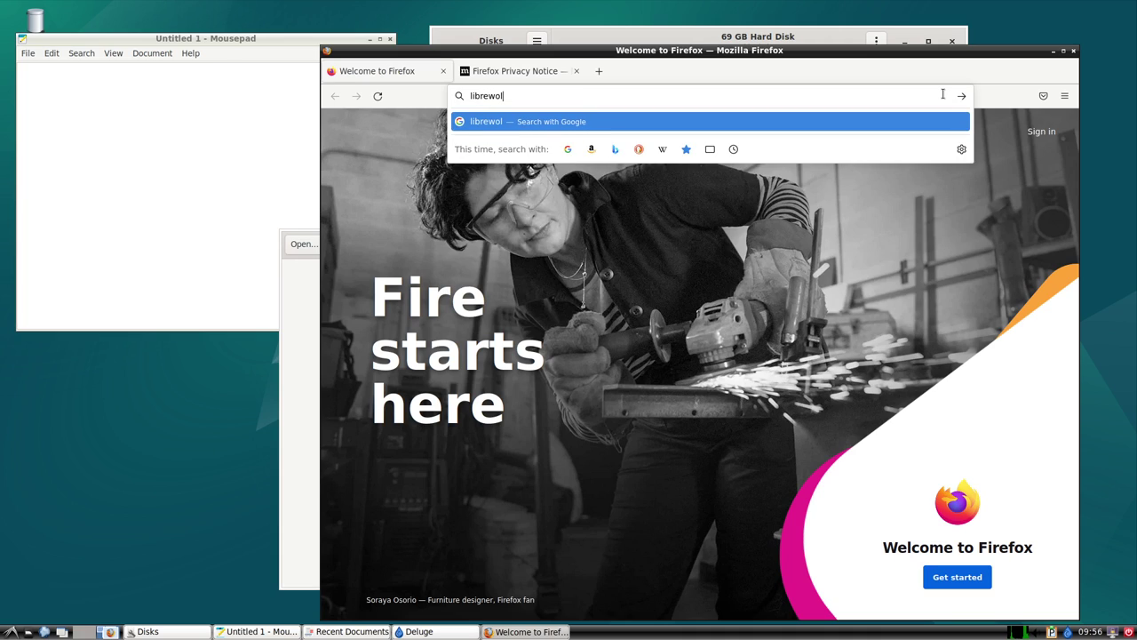
{"action": "type", "text": "f"}
{"action": "key", "text": "Return"}
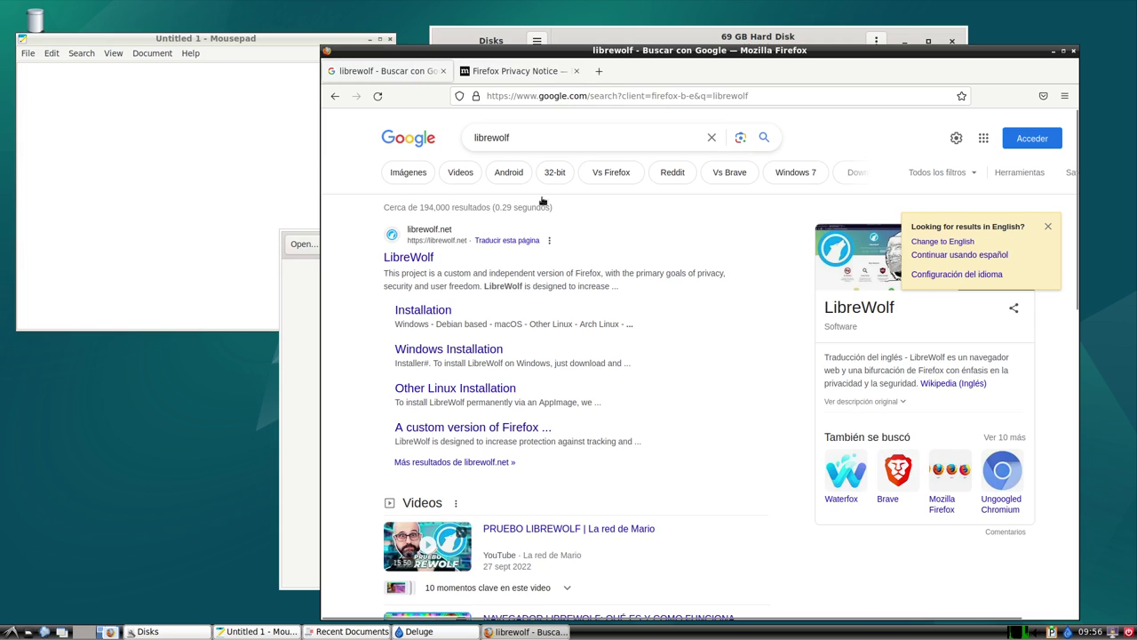
{"action": "left_click", "coordinate": [416, 259]}
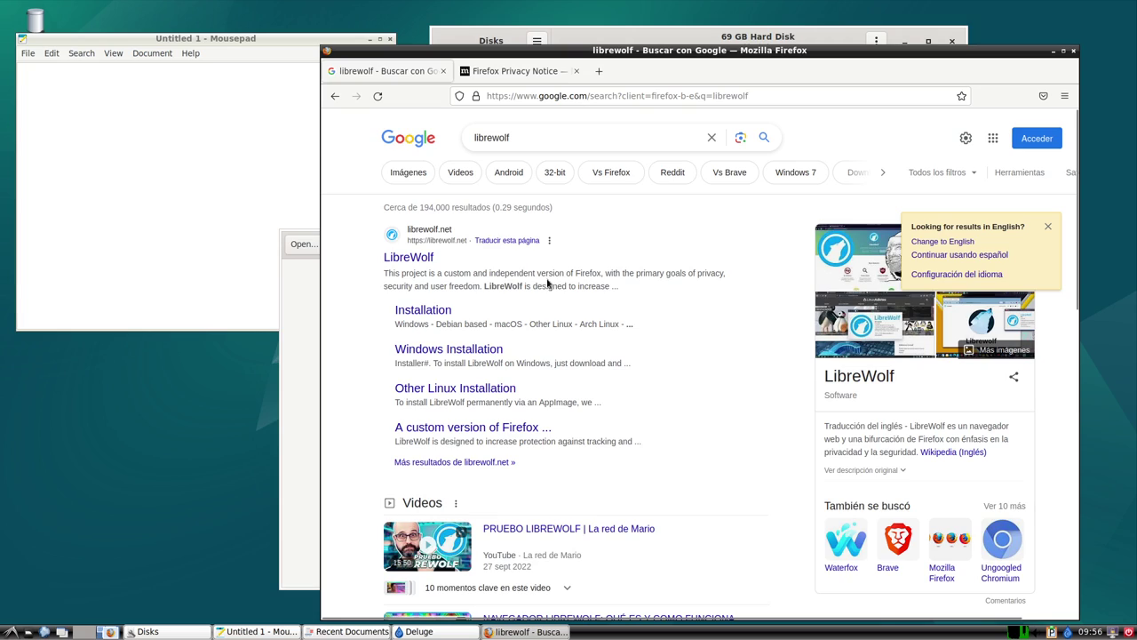
Replace the query in Google's search box with 'waterfox' and run the search.
{"action": "left_click", "coordinate": [539, 144]}
{"action": "double_click", "coordinate": [513, 137]}
{"action": "type", "text": "wat"}
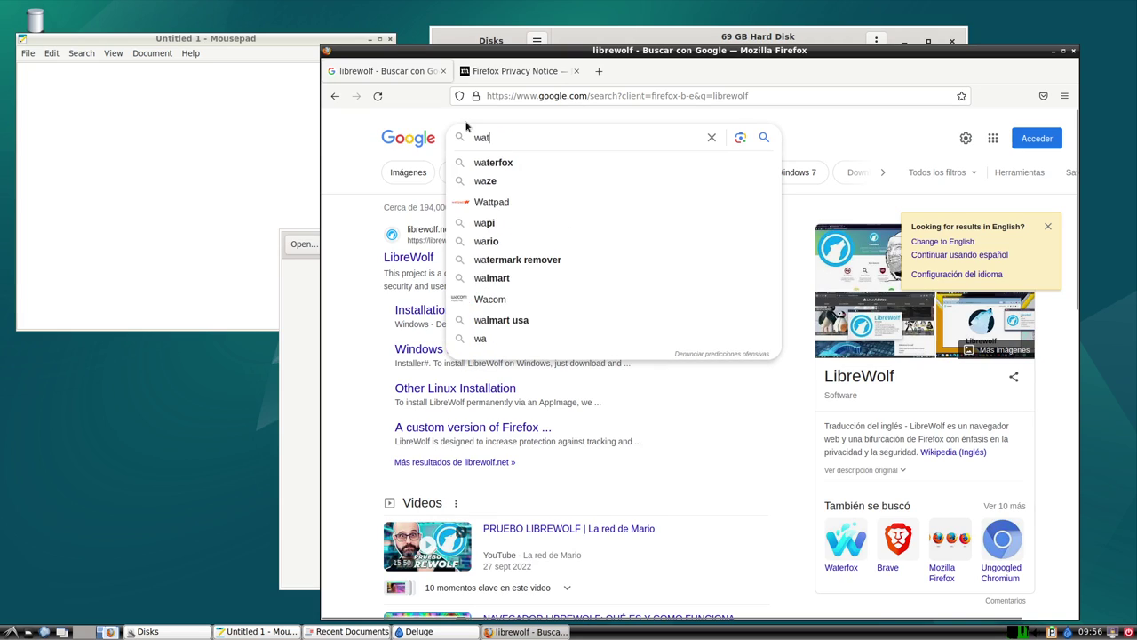
{"action": "type", "text": "erfr"}
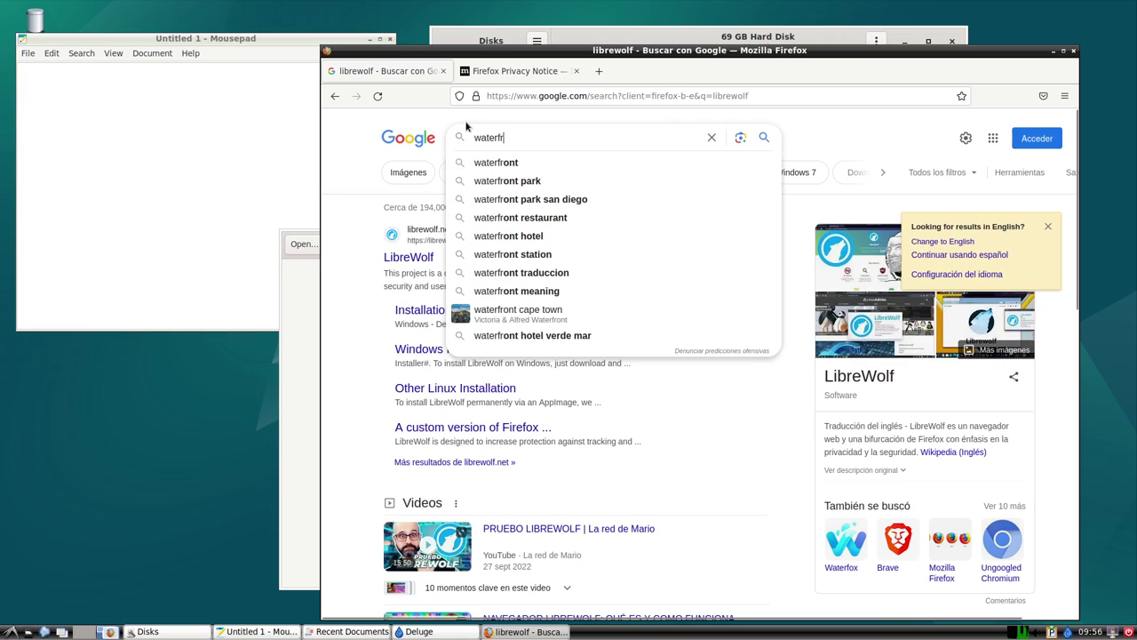
{"action": "key", "text": "BackSpace"}
{"action": "type", "text": "ox"}
{"action": "key", "text": "Return"}
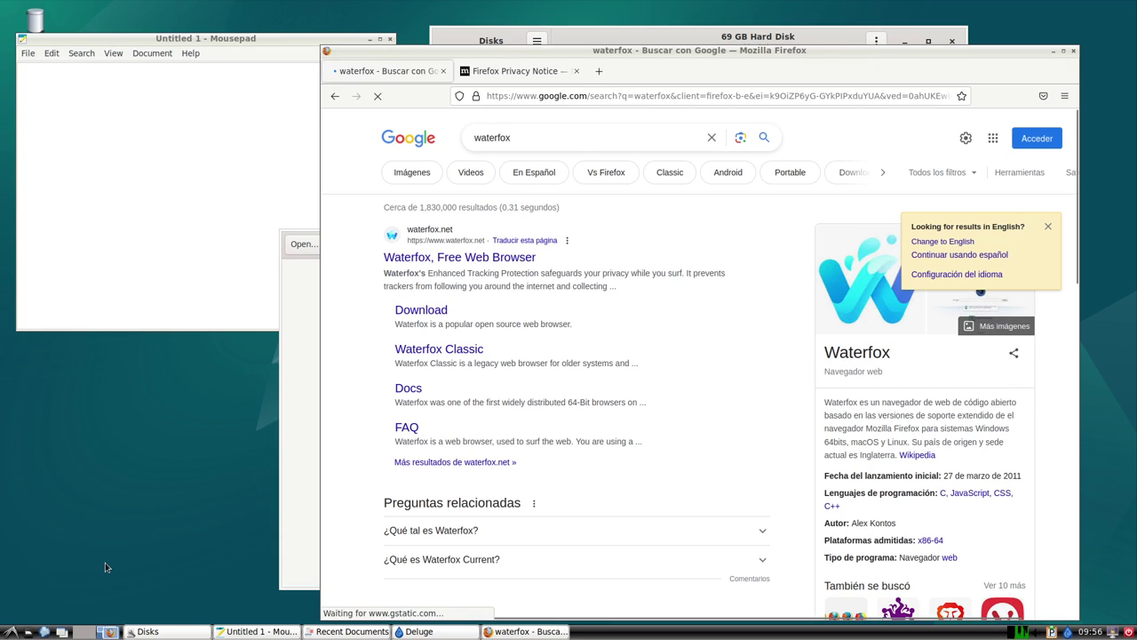
{"action": "left_click", "coordinate": [11, 631]}
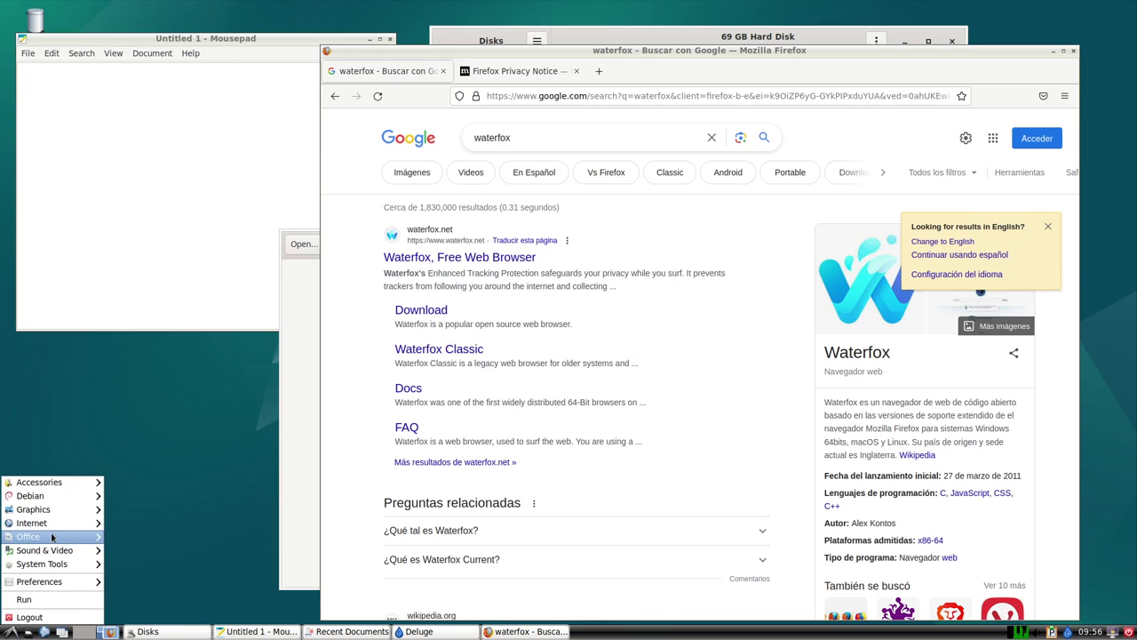
{"action": "mouse_move", "coordinate": [53, 538]}
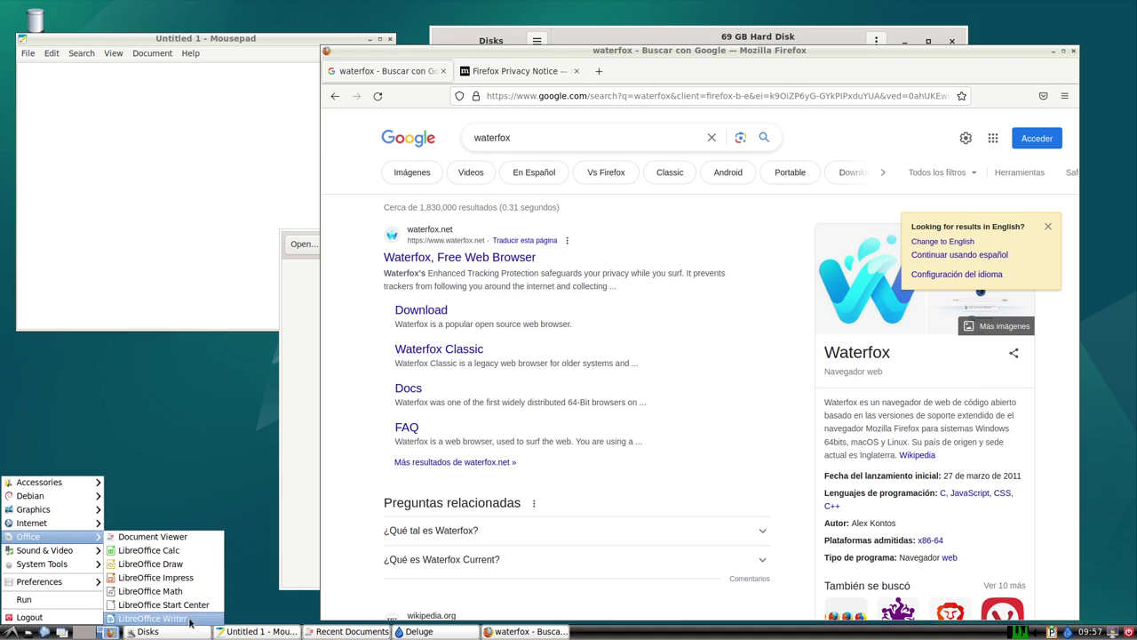
Launch LibreOffice Writer with a blank Untitled 1, dismiss the startup tip, and return to Writer.
{"action": "left_click", "coordinate": [152, 618]}
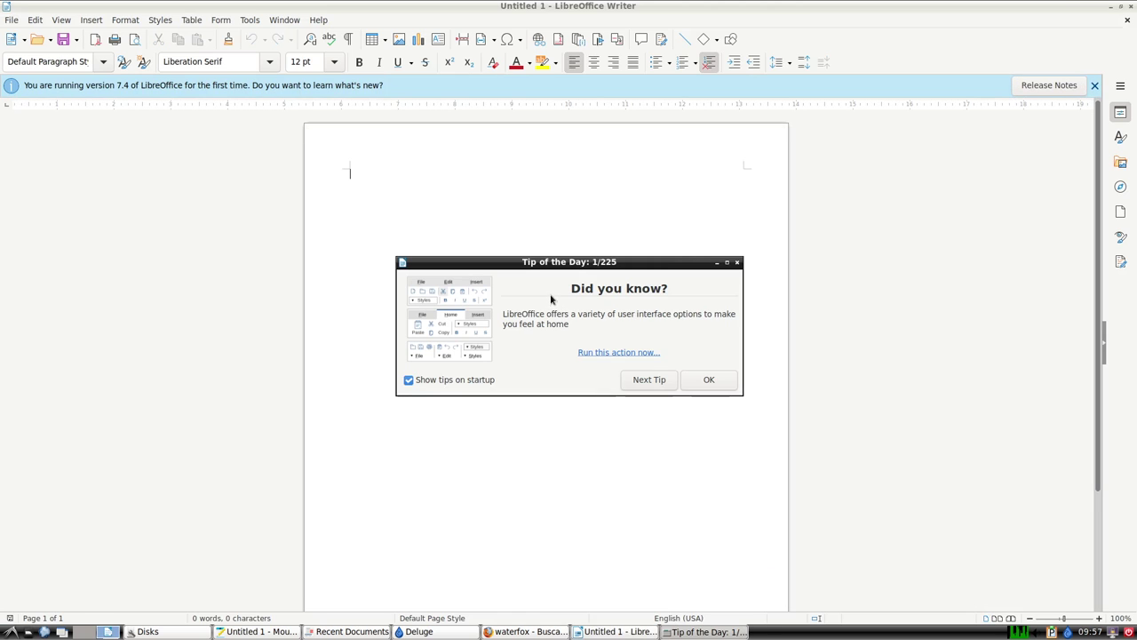
{"action": "left_click", "coordinate": [693, 380]}
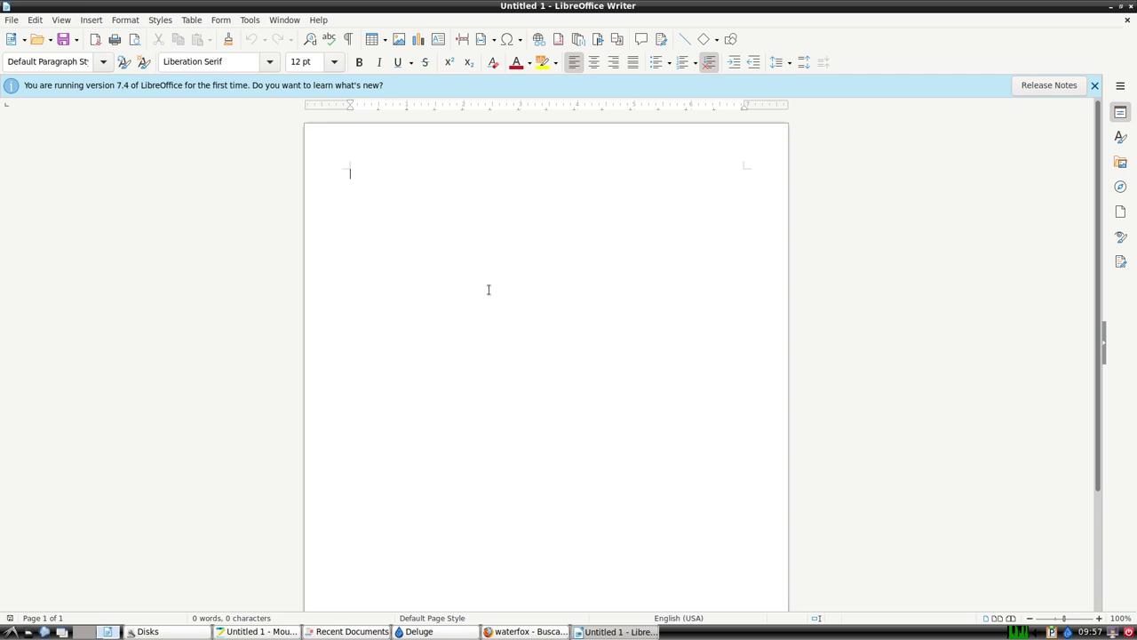
{"action": "key", "text": "alt+Tab"}
{"action": "key", "text": "alt+Tab"}
{"action": "key", "text": "alt+Tab"}
{"action": "key", "text": "alt+Tab"}
{"action": "key", "text": "alt+Tab"}
{"action": "key", "text": "alt+Tab"}
{"action": "key", "text": "alt+Tab"}
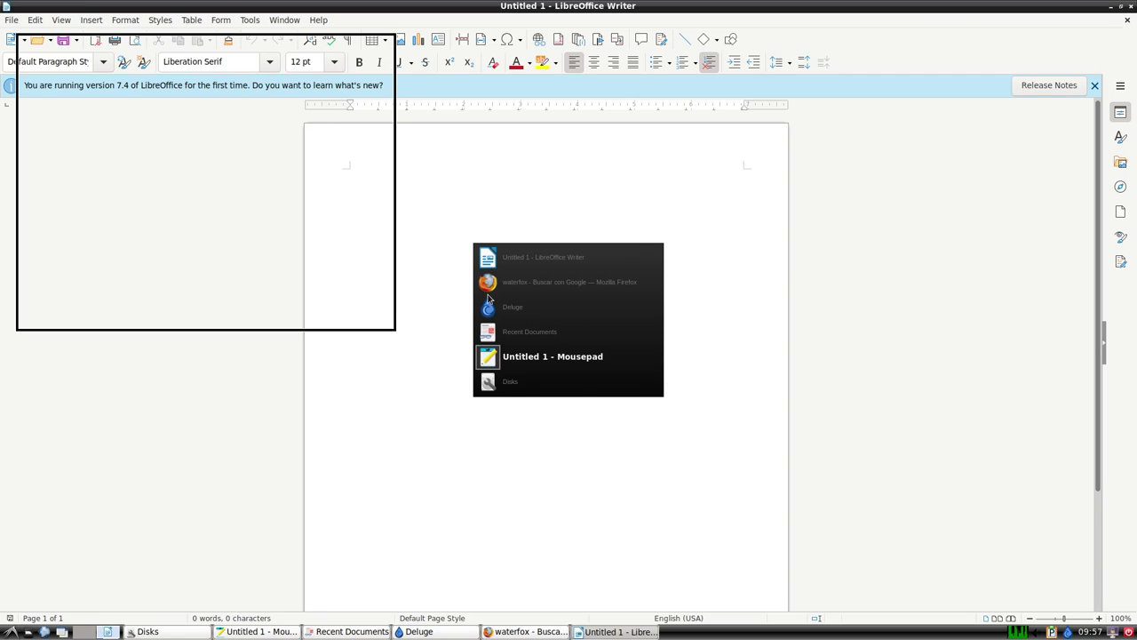
{"action": "key", "text": "alt+Tab"}
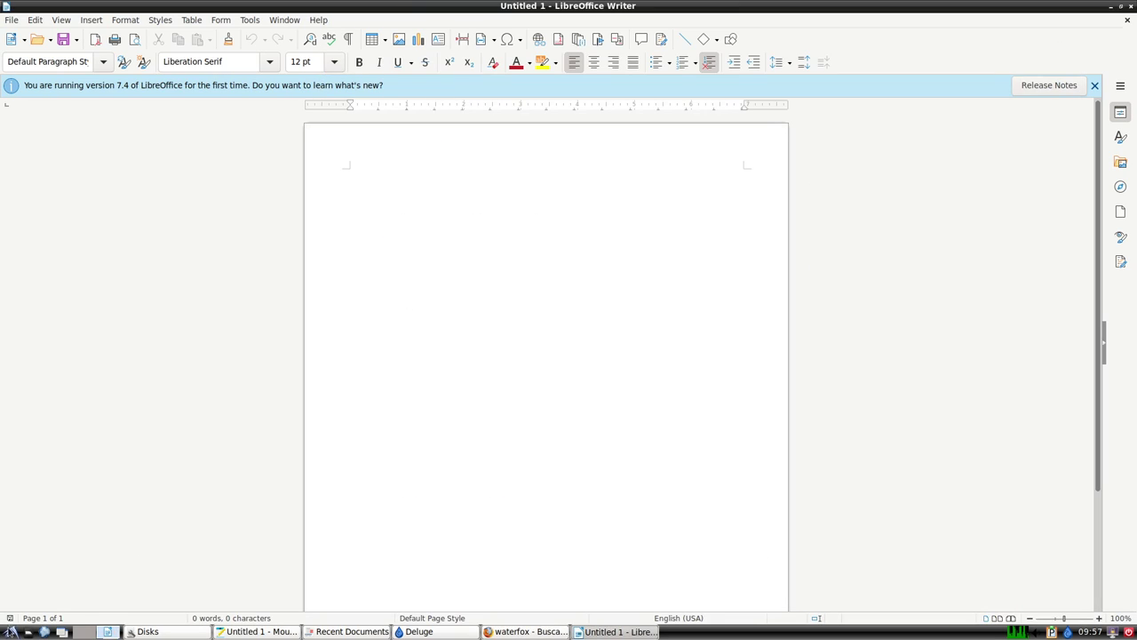
{"action": "left_click", "coordinate": [11, 632]}
{"action": "mouse_move", "coordinate": [45, 544]}
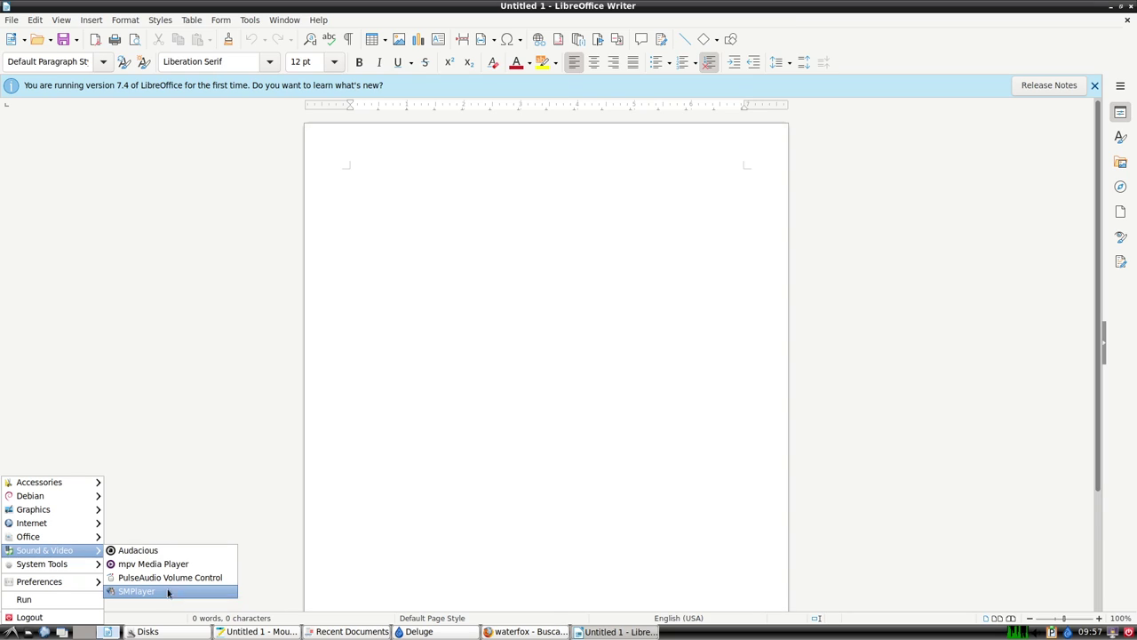
{"action": "left_click", "coordinate": [165, 592]}
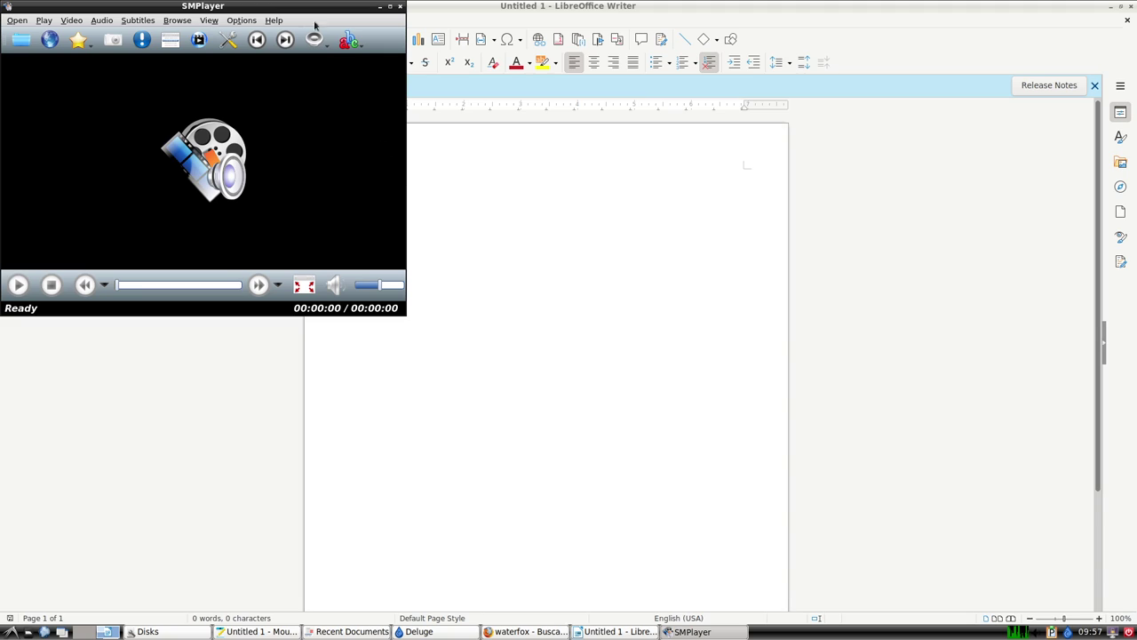
{"action": "left_click", "coordinate": [274, 20]}
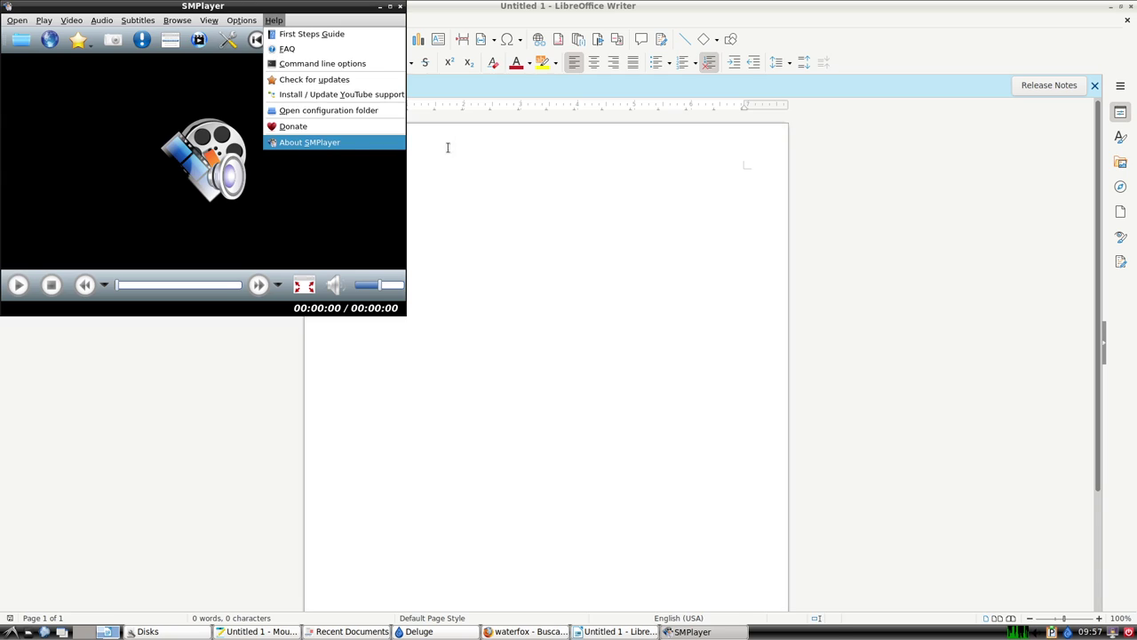
{"action": "left_click", "coordinate": [386, 142]}
{"action": "left_click", "coordinate": [327, 232]}
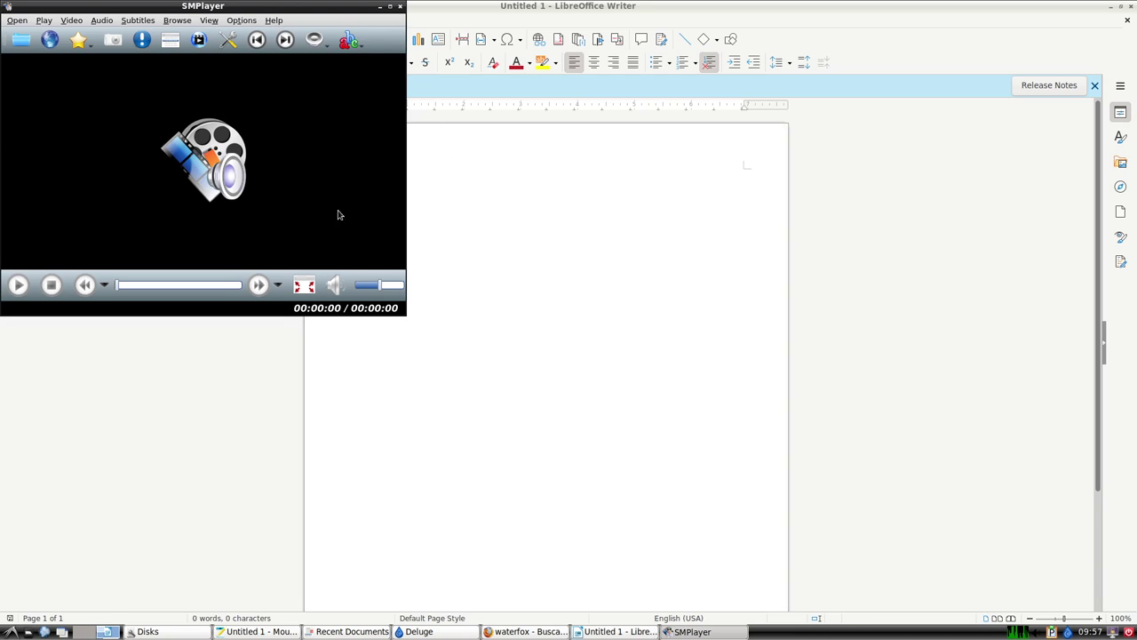
{"action": "left_click", "coordinate": [400, 6]}
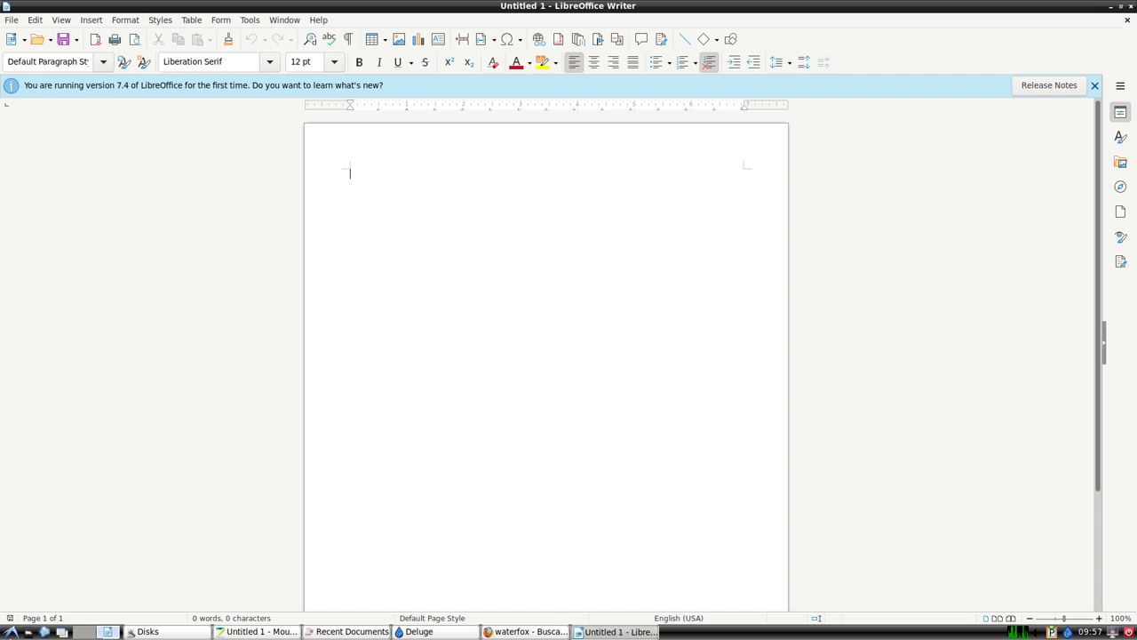
{"action": "left_click", "coordinate": [11, 631]}
{"action": "mouse_move", "coordinate": [51, 516]}
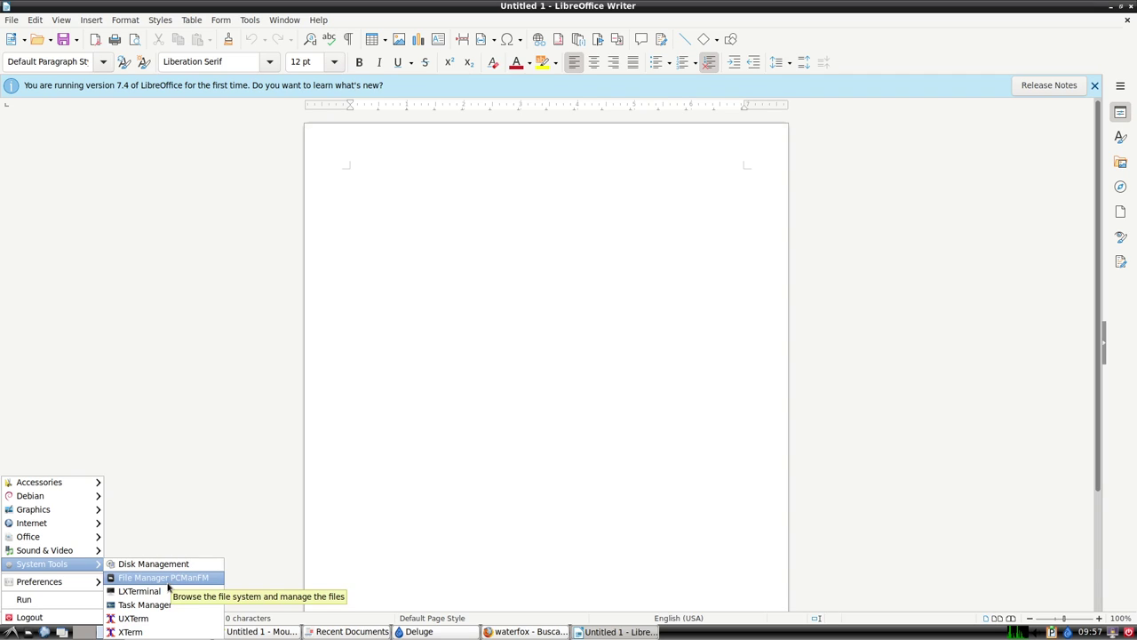
Launch PCManFM, reposition its window, and check its version information.
{"action": "left_click", "coordinate": [168, 583]}
{"action": "left_click_drag", "start_coordinate": [295, 328], "coordinate": [340, 284]}
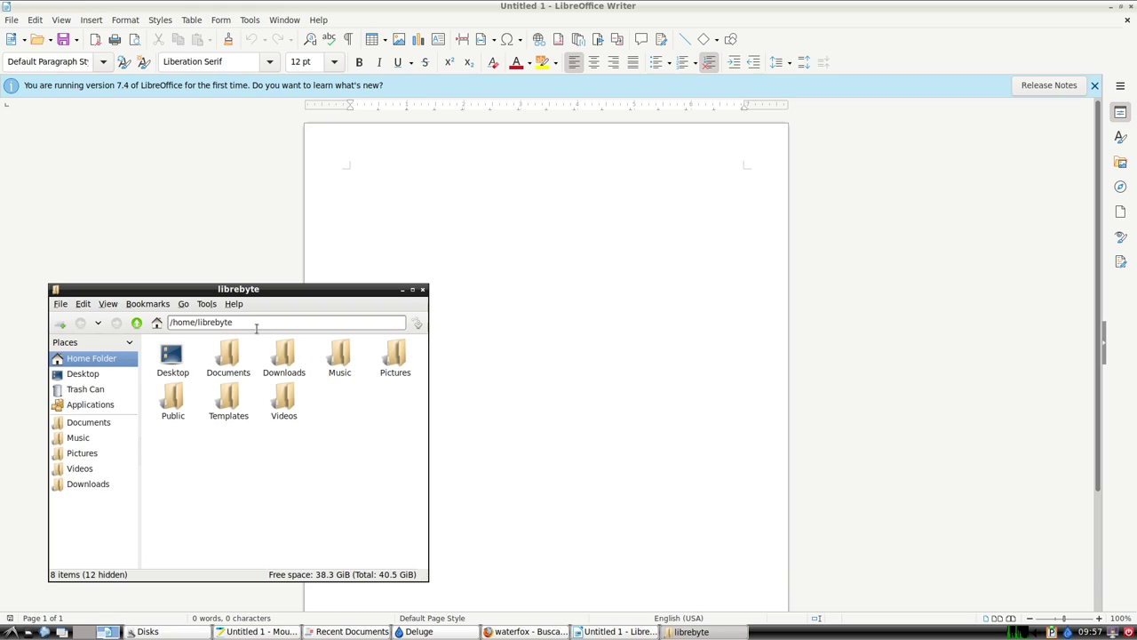
{"action": "left_click", "coordinate": [233, 306]}
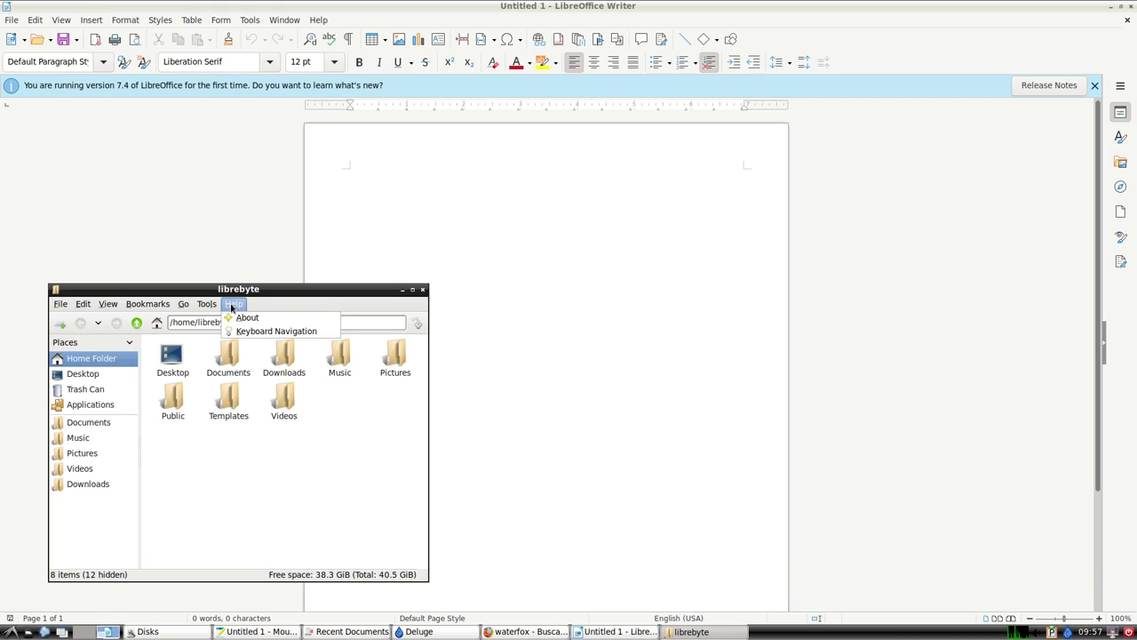
{"action": "left_click", "coordinate": [253, 318]}
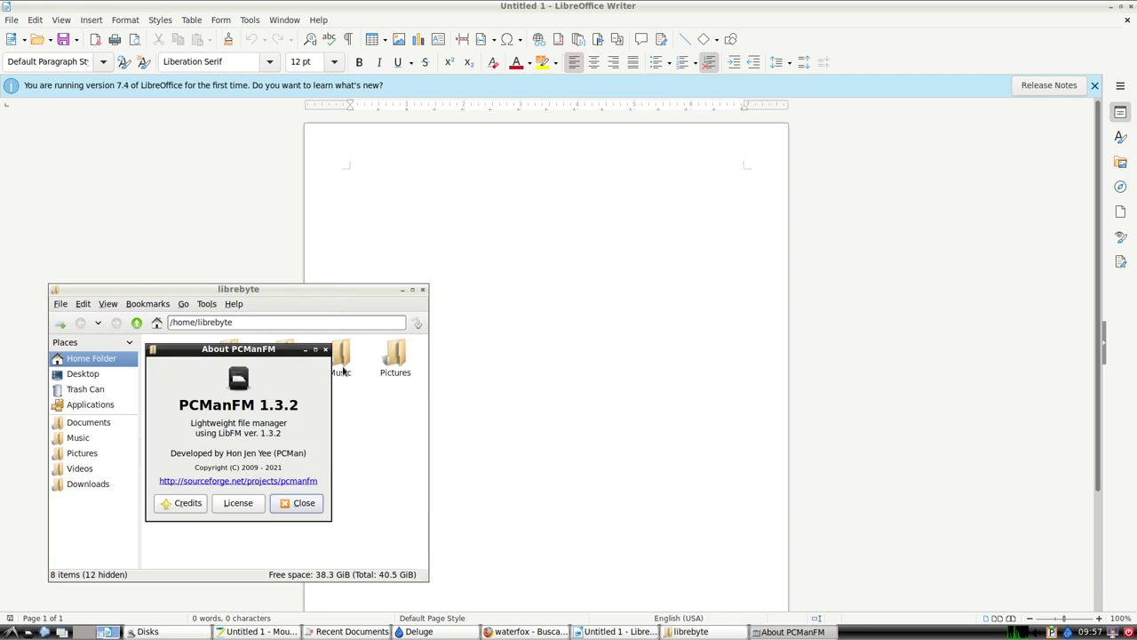
{"action": "left_click", "coordinate": [302, 503]}
Open a second home-folder tab and switch the view to Dual Pane Mode.
{"action": "key", "text": "ctrl+t"}
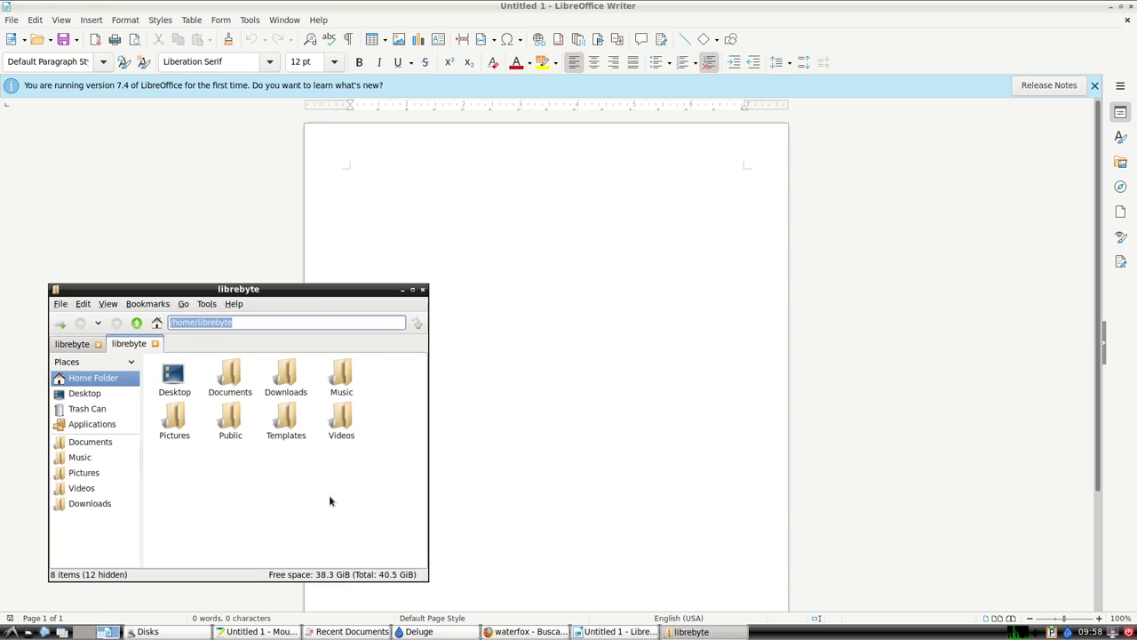
{"action": "left_click", "coordinate": [107, 304]}
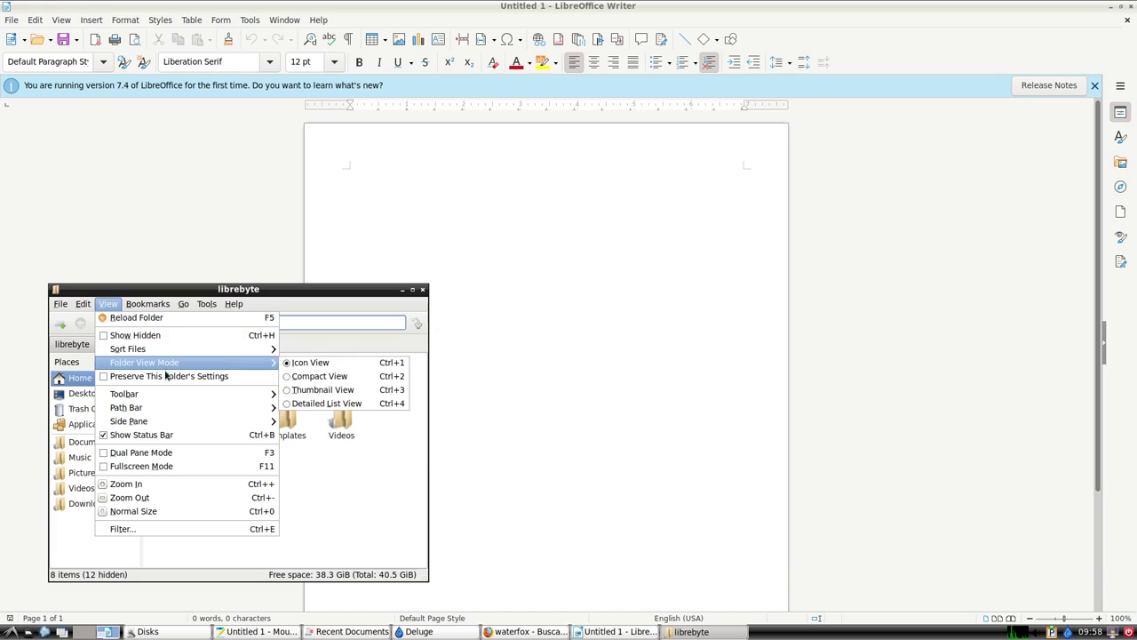
{"action": "mouse_move", "coordinate": [178, 367]}
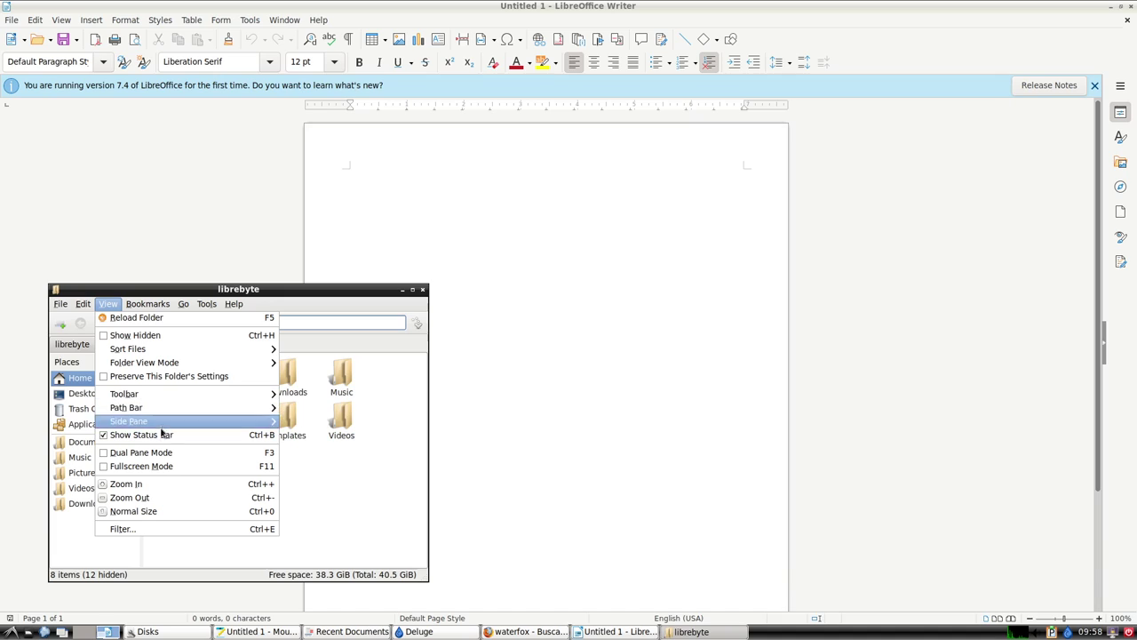
{"action": "mouse_move", "coordinate": [162, 426]}
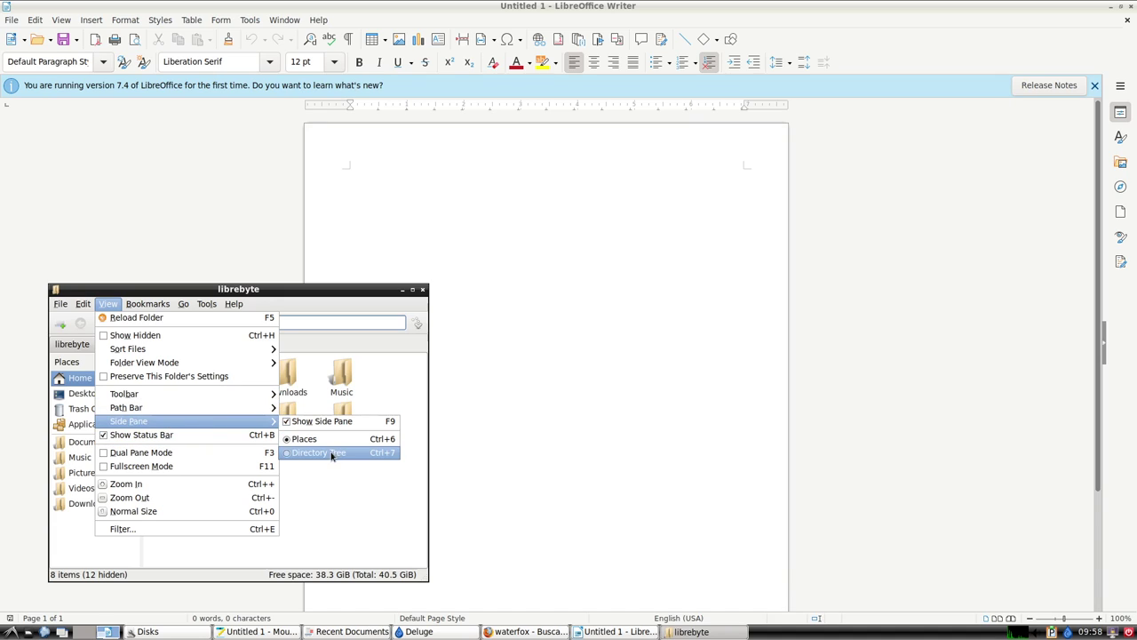
{"action": "mouse_move", "coordinate": [165, 398]}
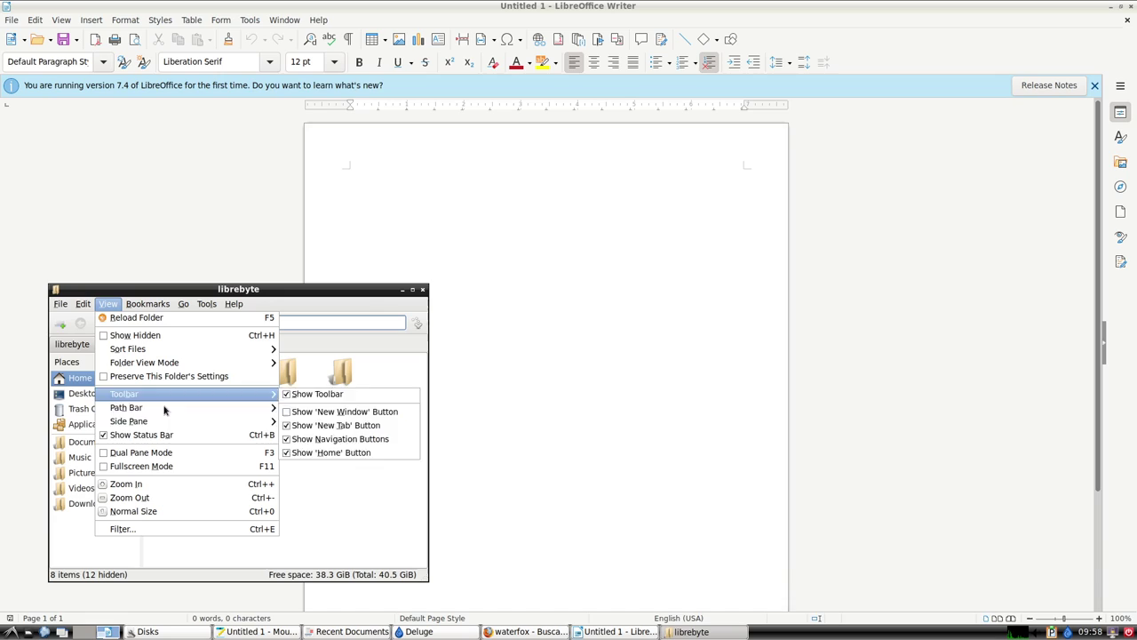
{"action": "left_click", "coordinate": [164, 457]}
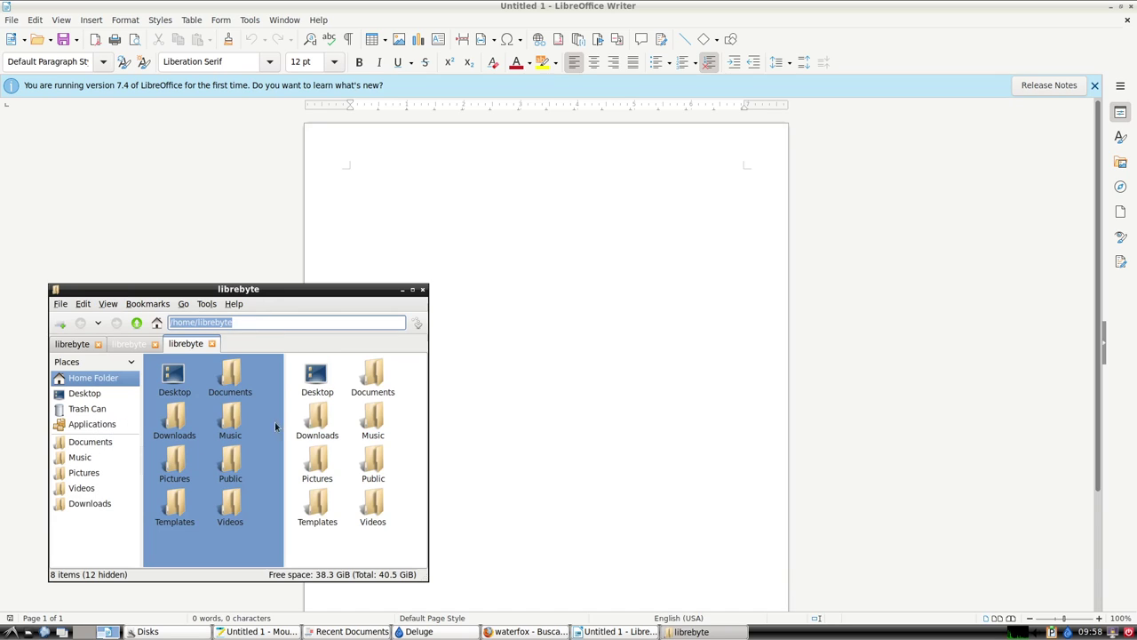
Maximize and restore the file manager window twice.
{"action": "double_click", "coordinate": [370, 292]}
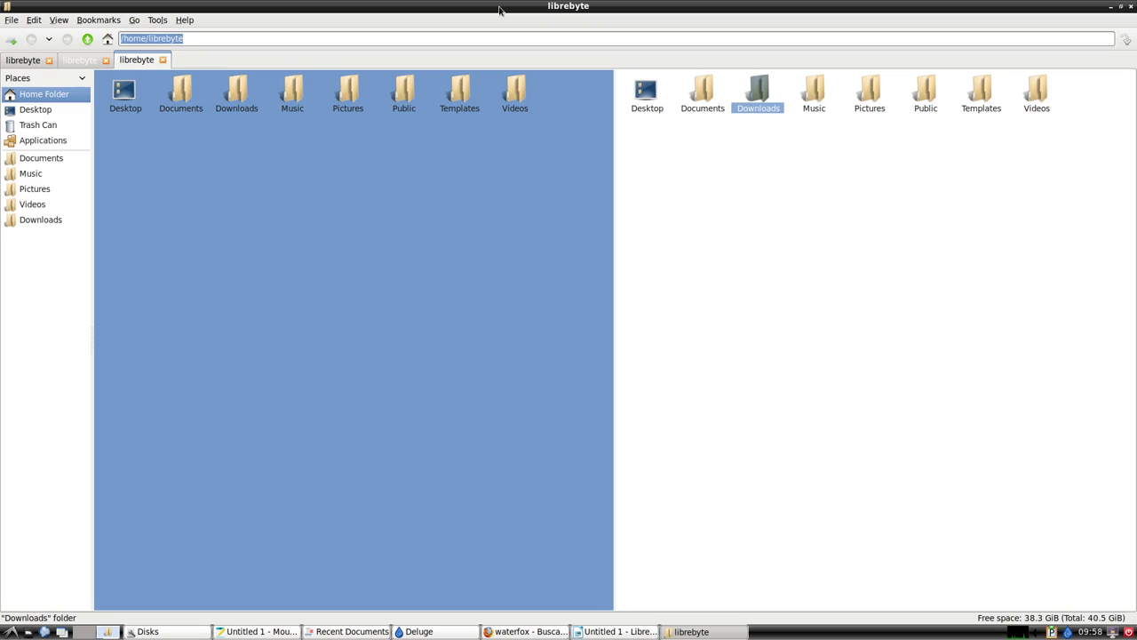
{"action": "double_click", "coordinate": [499, 11]}
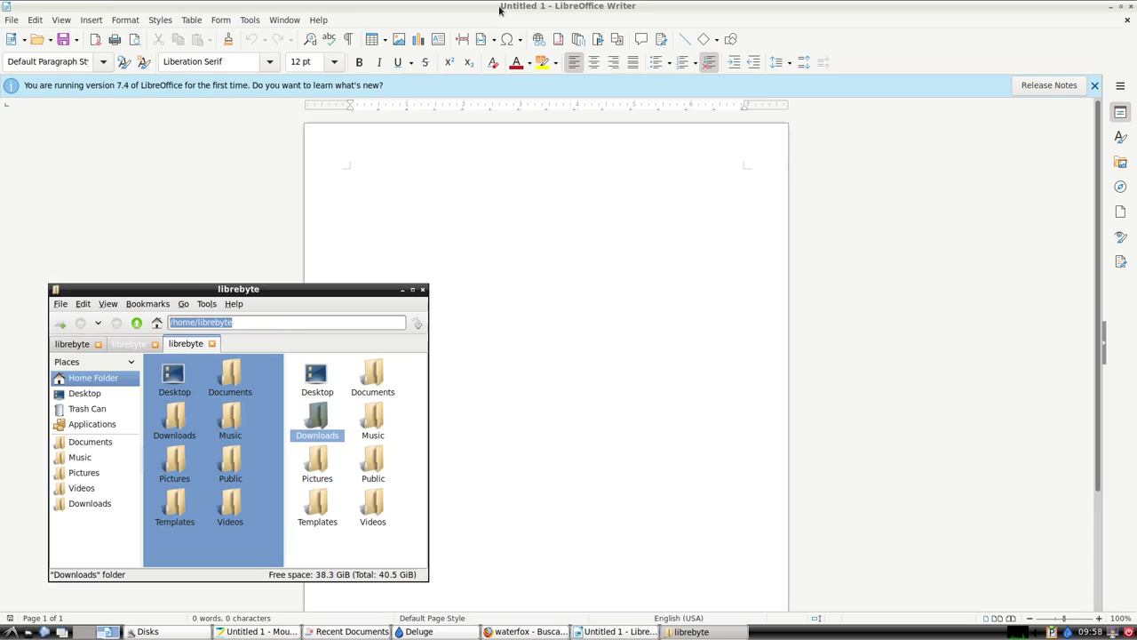
{"action": "double_click", "coordinate": [373, 290]}
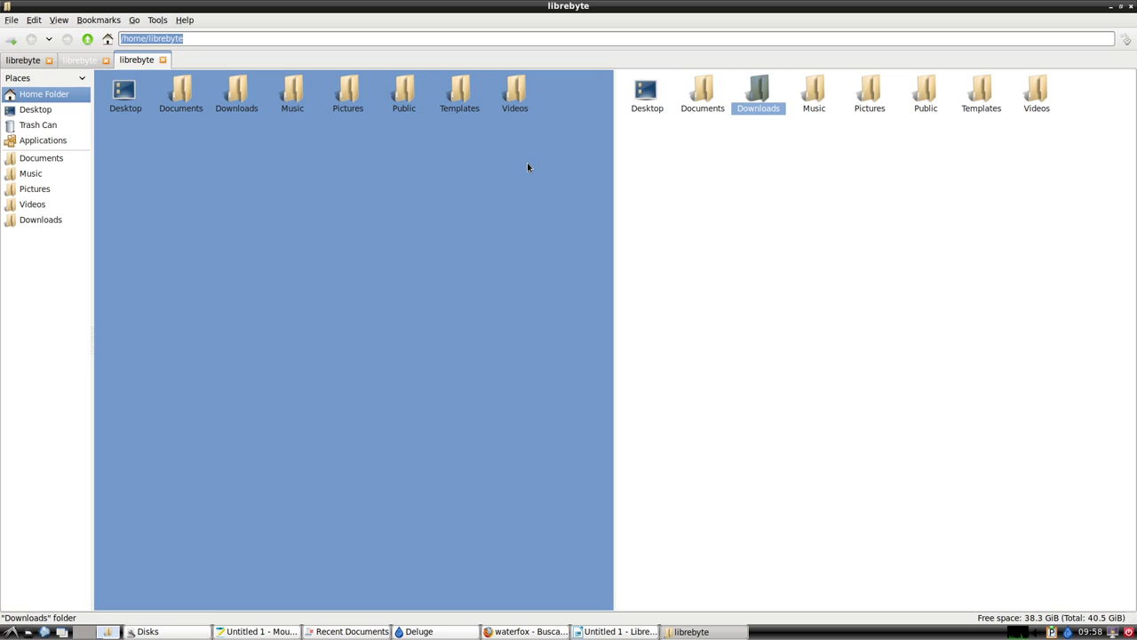
{"action": "double_click", "coordinate": [725, 14]}
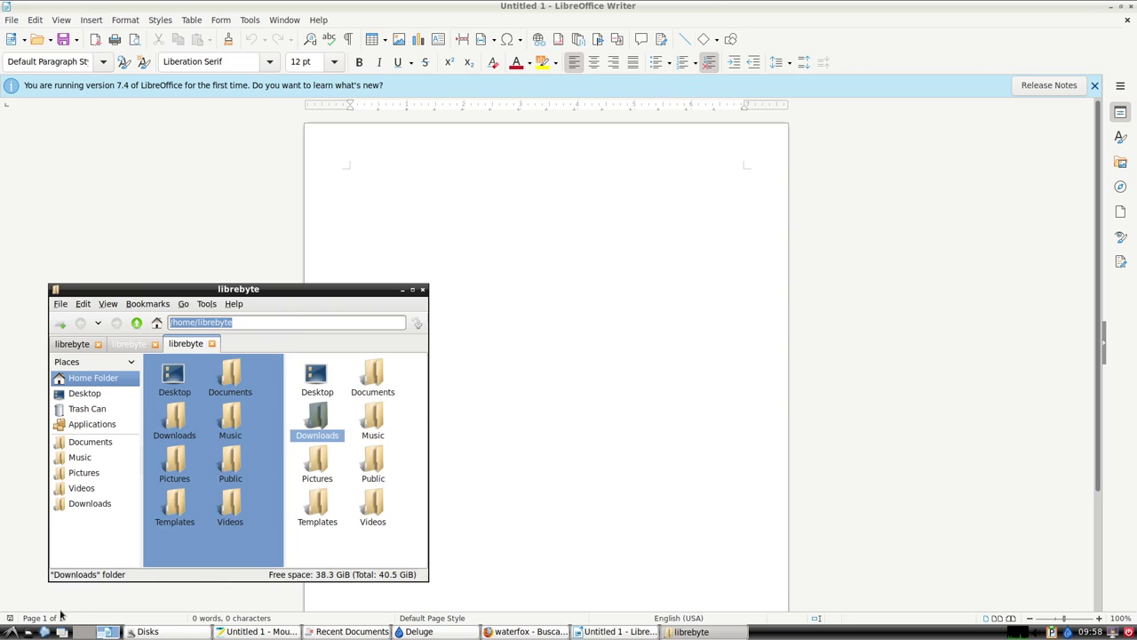
{"action": "left_click", "coordinate": [10, 632]}
{"action": "mouse_move", "coordinate": [86, 567]}
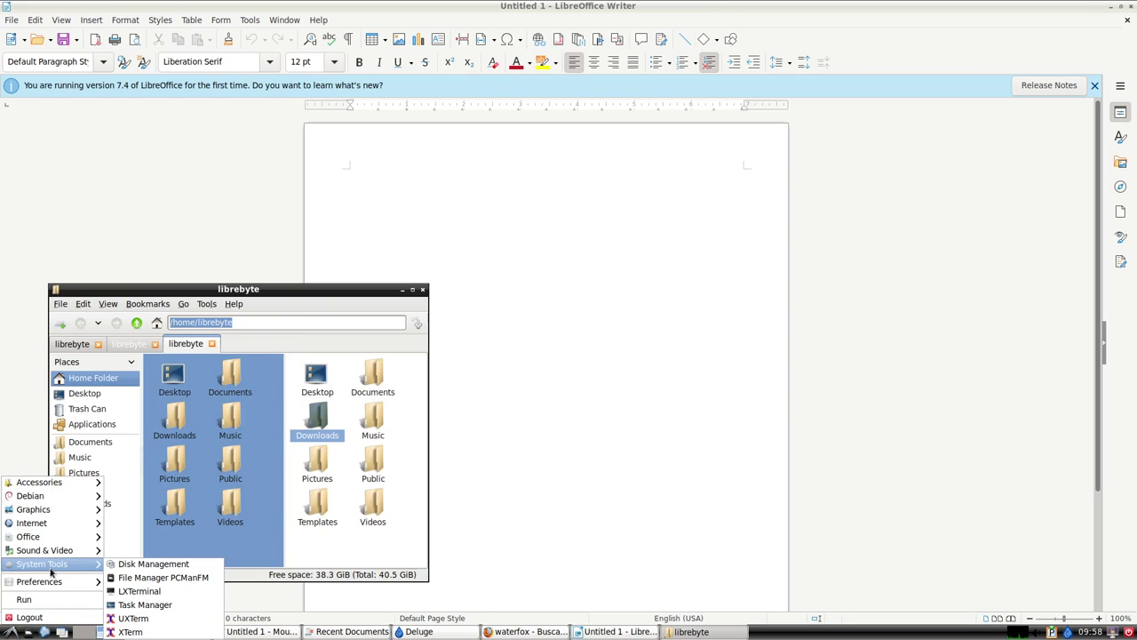
Open LXTerminal and run cat /proc/cpuinfo, scrolling up through the CPU details.
{"action": "left_click", "coordinate": [200, 594]}
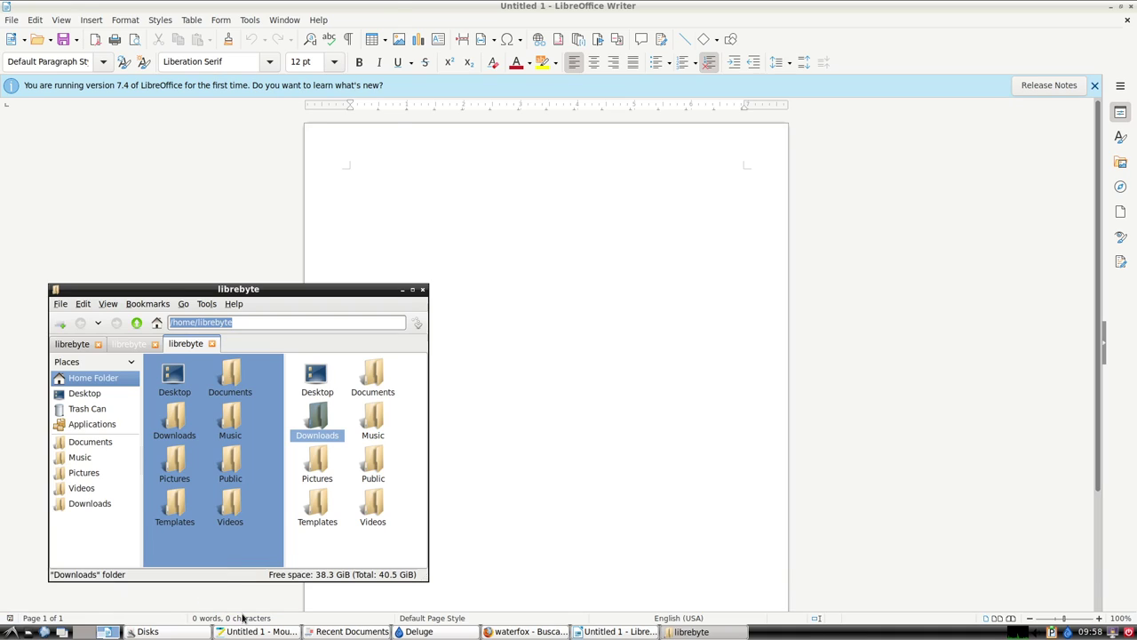
{"action": "type", "text": "c"}
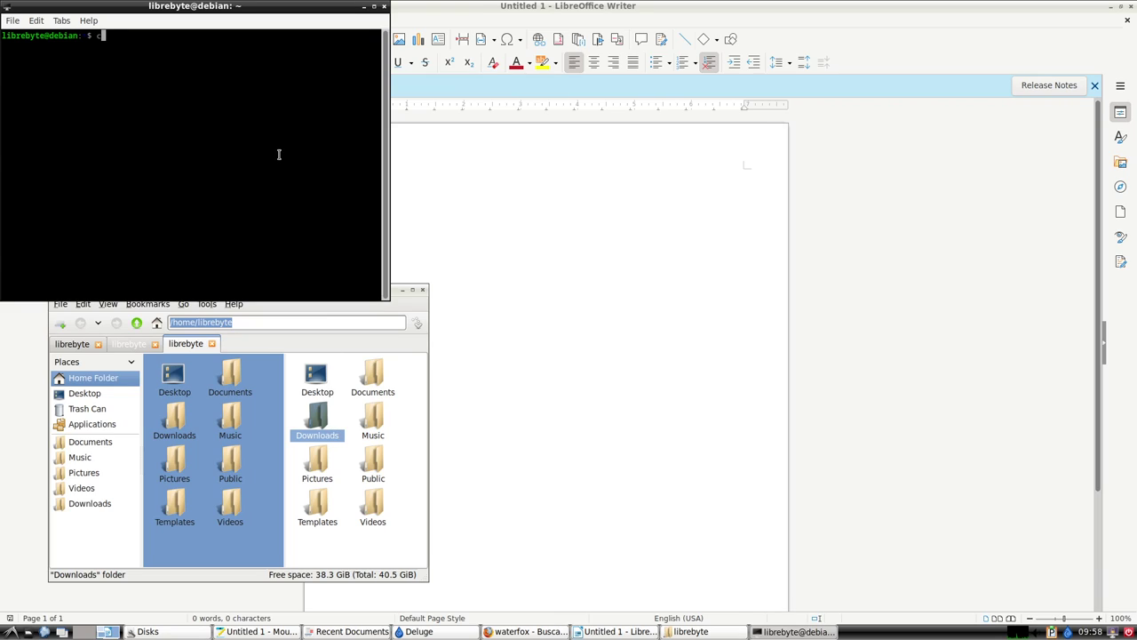
{"action": "type", "text": "at /proc/cup"}
{"action": "key", "text": "BackSpace"}
{"action": "key", "text": "BackSpace"}
{"action": "type", "text": "pu"}
{"action": "key", "text": "Tab"}
{"action": "key", "text": "Return"}
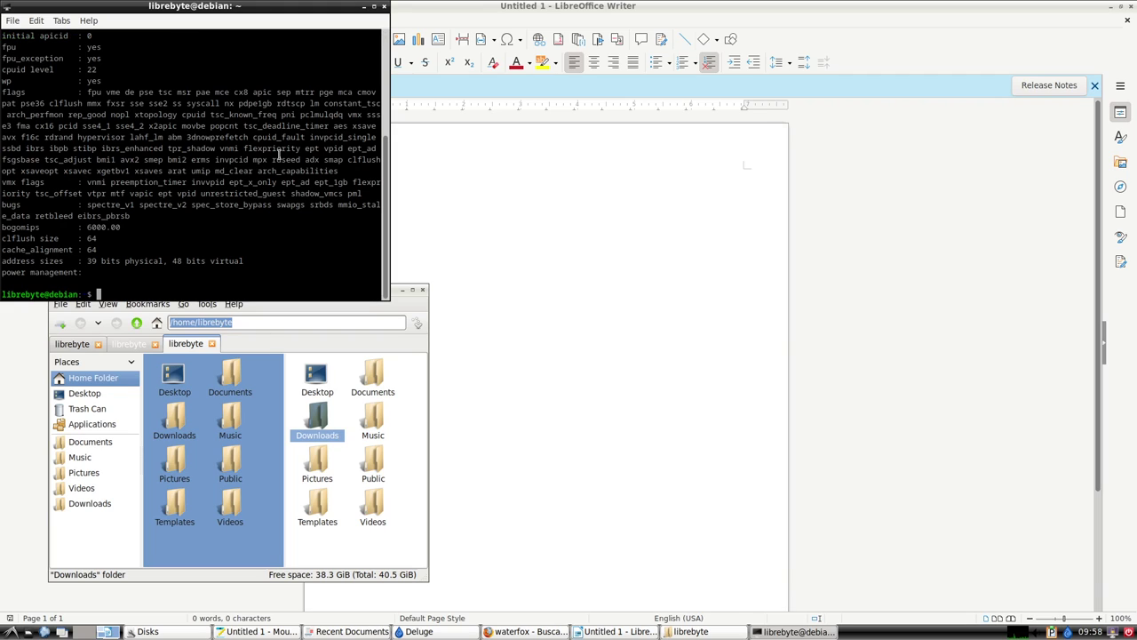
{"action": "scroll", "coordinate": [246, 192], "scroll_direction": "up", "scroll_amount": 2}
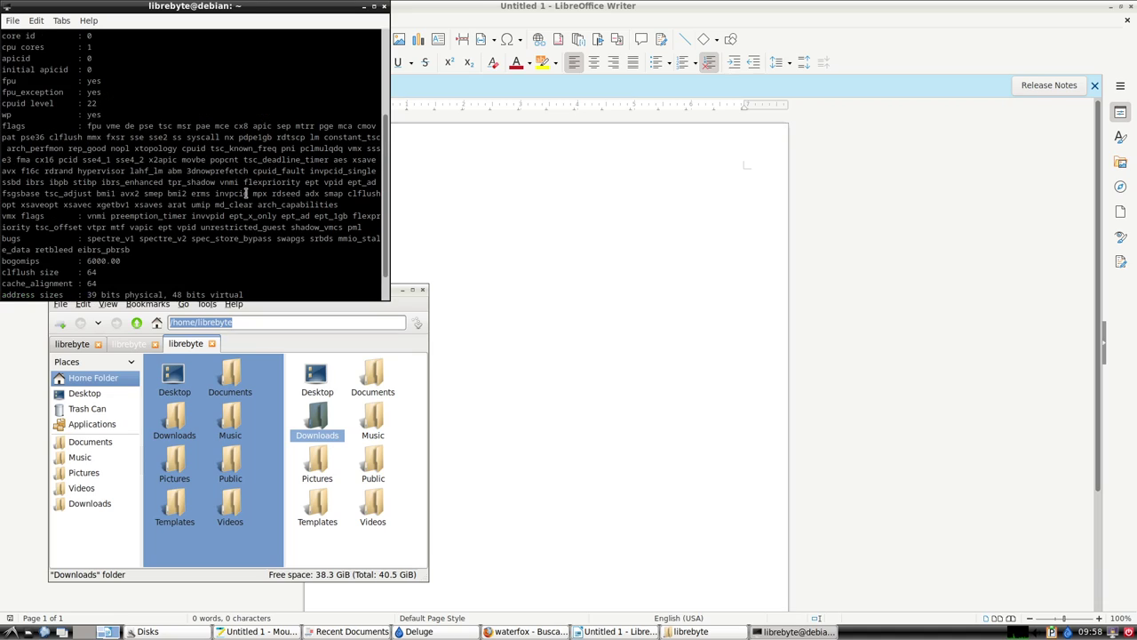
{"action": "scroll", "coordinate": [246, 193], "scroll_direction": "up", "scroll_amount": 3}
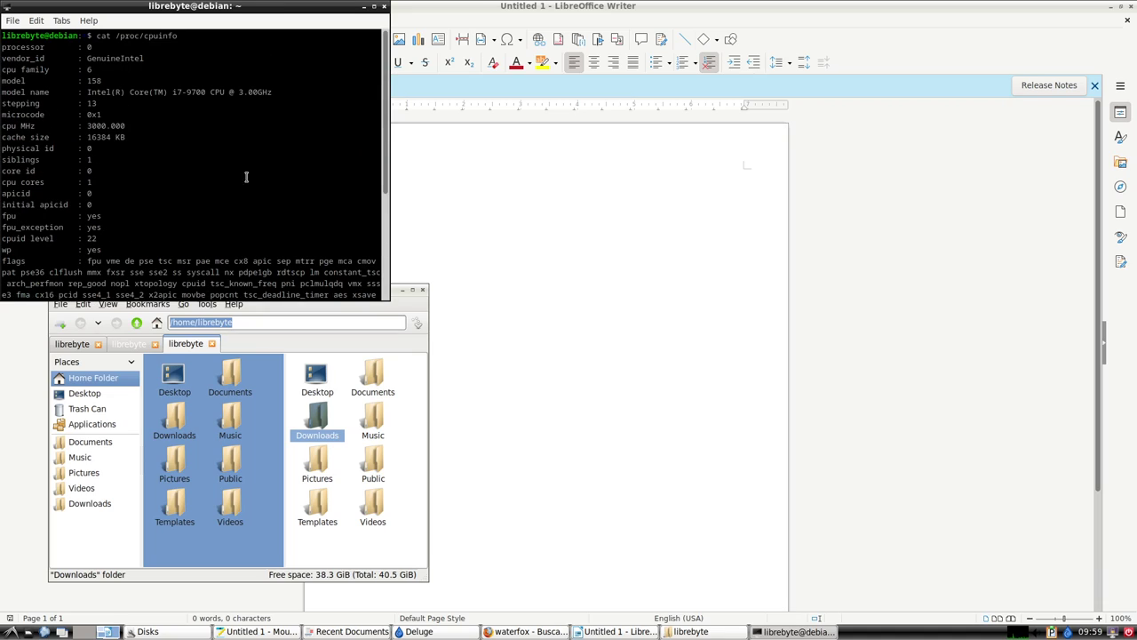
Maximize the terminal window and enter the free -m command.
{"action": "double_click", "coordinate": [335, 12]}
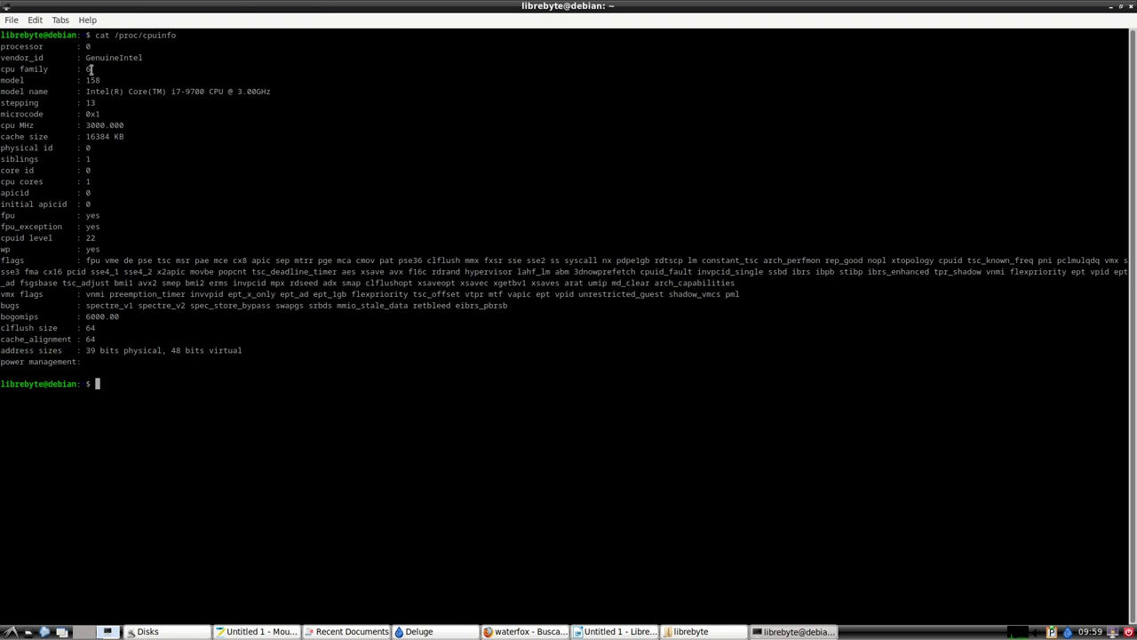
{"action": "key", "text": "alt+Tab"}
{"action": "key", "text": "alt+Tab"}
{"action": "key", "text": "alt+Tab"}
{"action": "key", "text": "alt+Tab"}
{"action": "key", "text": "alt+Tab"}
{"action": "key", "text": "alt+Tab"}
{"action": "key", "text": "alt+Tab"}
{"action": "key", "text": "alt+Tab"}
{"action": "type", "text": "free -m"}
Run free -m and select the 961 total and 784 used memory values.
{"action": "key", "text": "Return"}
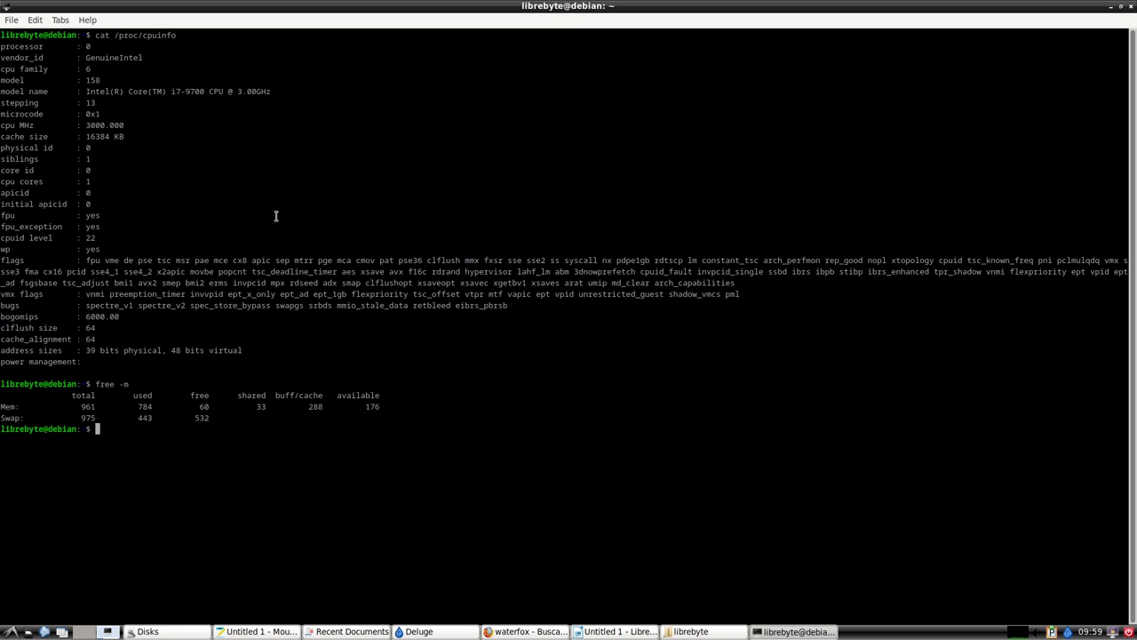
{"action": "left_click_drag", "start_coordinate": [3, 407], "coordinate": [17, 406]}
{"action": "double_click", "coordinate": [146, 407]}
{"action": "double_click", "coordinate": [82, 408]}
{"action": "double_click", "coordinate": [144, 407]}
{"action": "left_click", "coordinate": [233, 435]}
Run cat /proc/meminfo and scroll through the memory statistics, selecting MemTotal 984084.
{"action": "type", "text": "cat /proc/meminfo"}
{"action": "key", "text": "Return"}
{"action": "scroll", "coordinate": [360, 412], "scroll_direction": "up", "scroll_amount": 8}
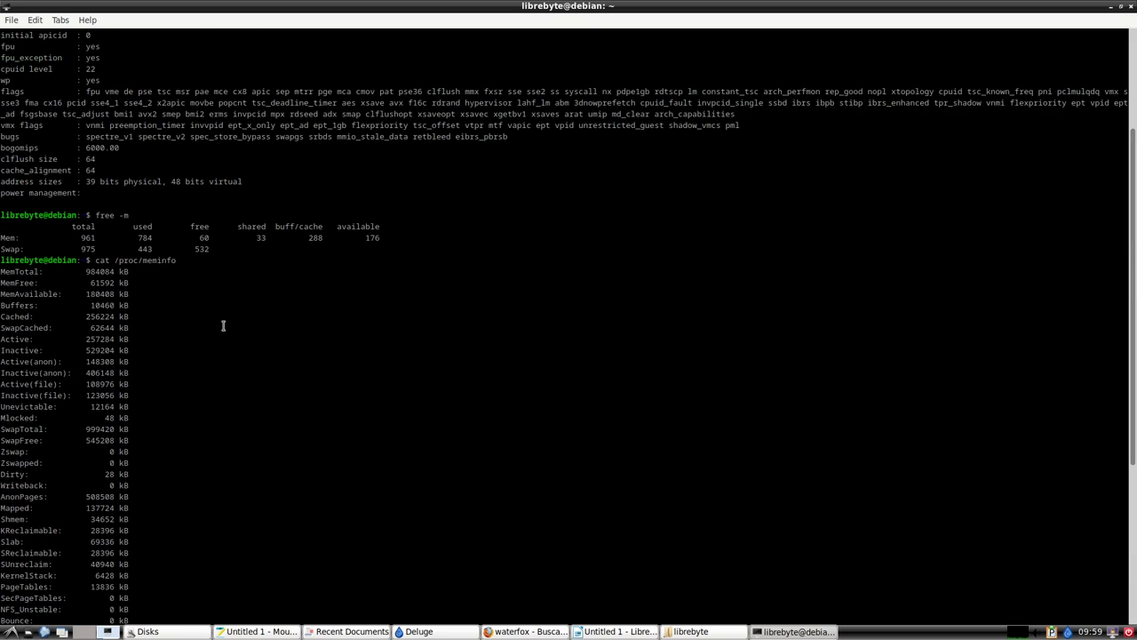
{"action": "double_click", "coordinate": [90, 272]}
{"action": "scroll", "coordinate": [253, 368], "scroll_direction": "down", "scroll_amount": 8}
{"action": "scroll", "coordinate": [254, 376], "scroll_direction": "up", "scroll_amount": 2}
{"action": "scroll", "coordinate": [253, 377], "scroll_direction": "down", "scroll_amount": 2}
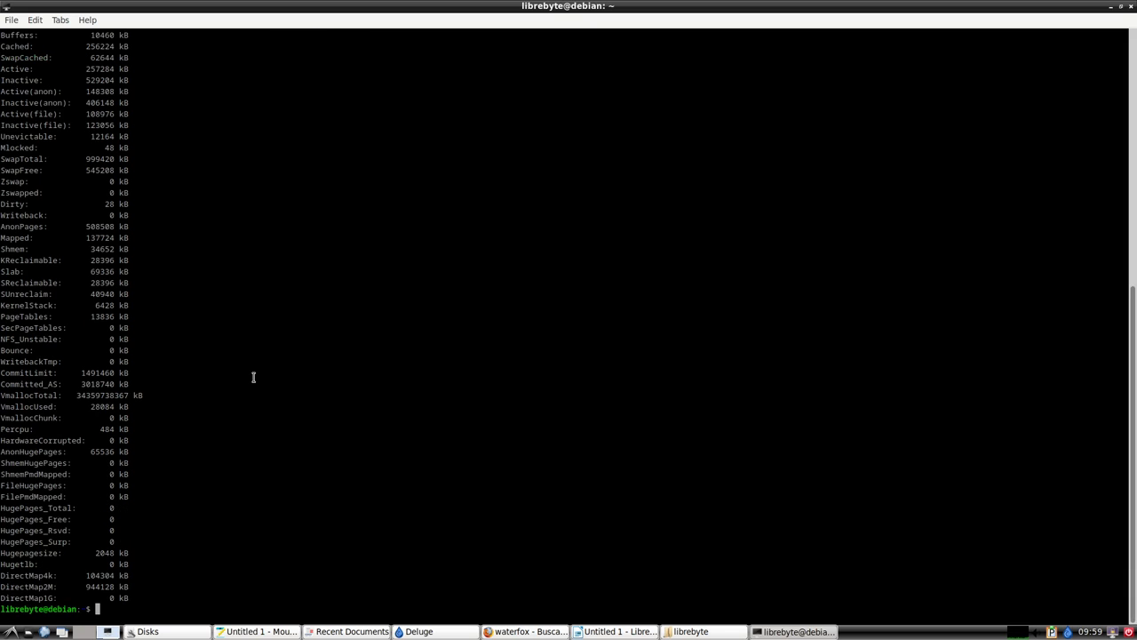
{"action": "scroll", "coordinate": [253, 376], "scroll_direction": "up", "scroll_amount": 8}
{"action": "scroll", "coordinate": [253, 377], "scroll_direction": "down", "scroll_amount": 8}
{"action": "scroll", "coordinate": [254, 378], "scroll_direction": "up", "scroll_amount": 2}
{"action": "scroll", "coordinate": [253, 377], "scroll_direction": "down", "scroll_amount": 2}
{"action": "left_click", "coordinate": [10, 631]}
{"action": "mouse_move", "coordinate": [45, 582]}
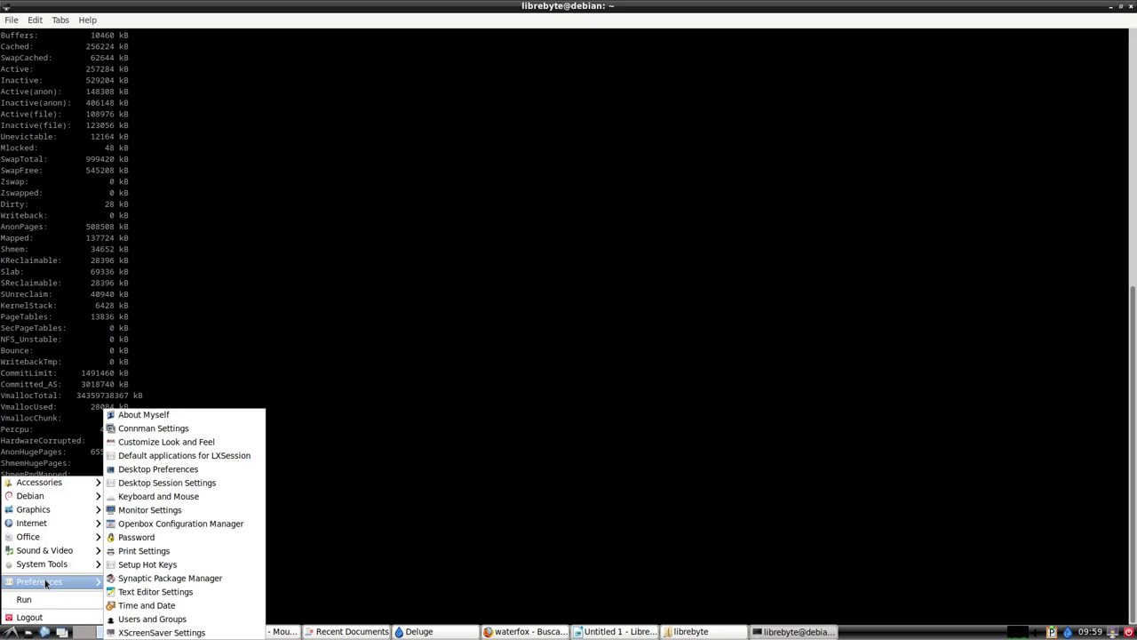
Open Customize Look and Feel, apply the Adwaita widget theme, and preview Redmond.
{"action": "left_click", "coordinate": [204, 444]}
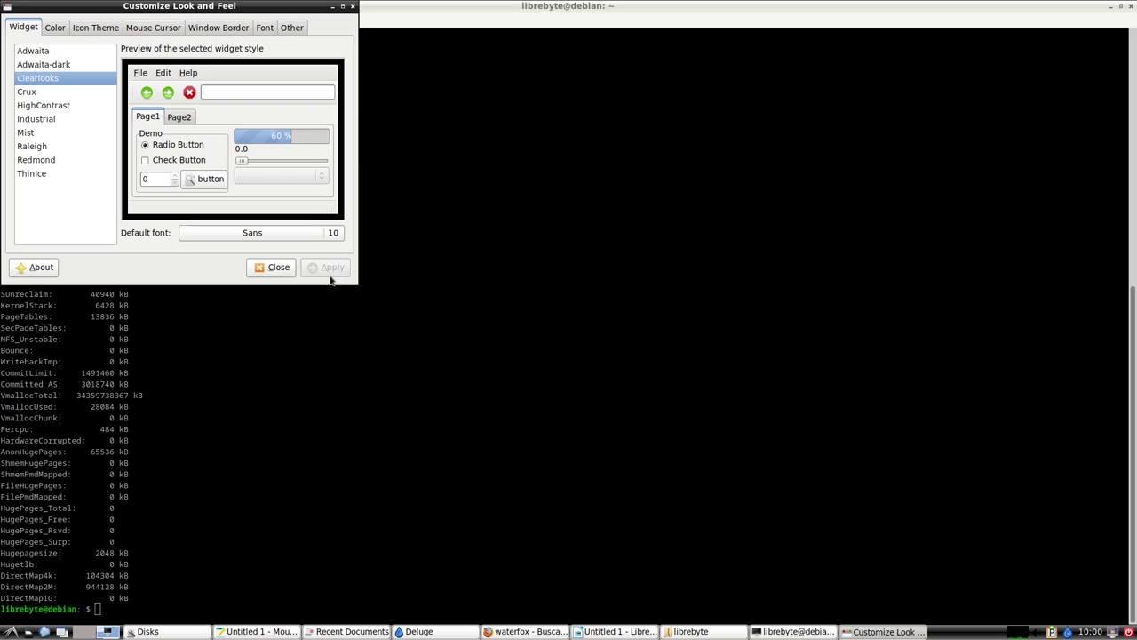
{"action": "left_click", "coordinate": [44, 54]}
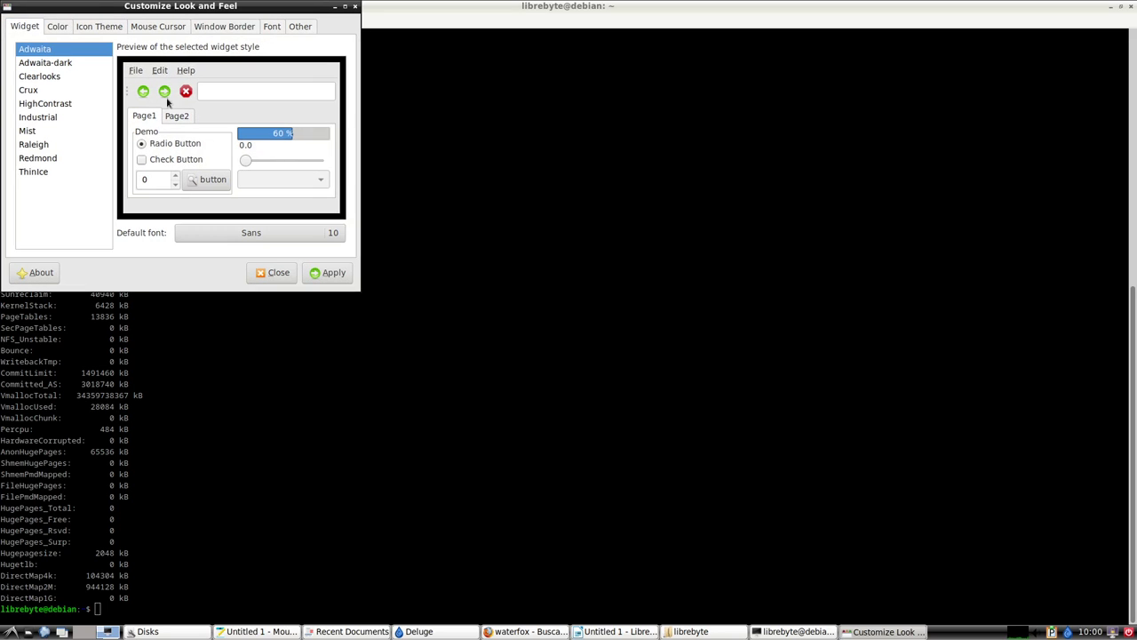
{"action": "left_click", "coordinate": [331, 273]}
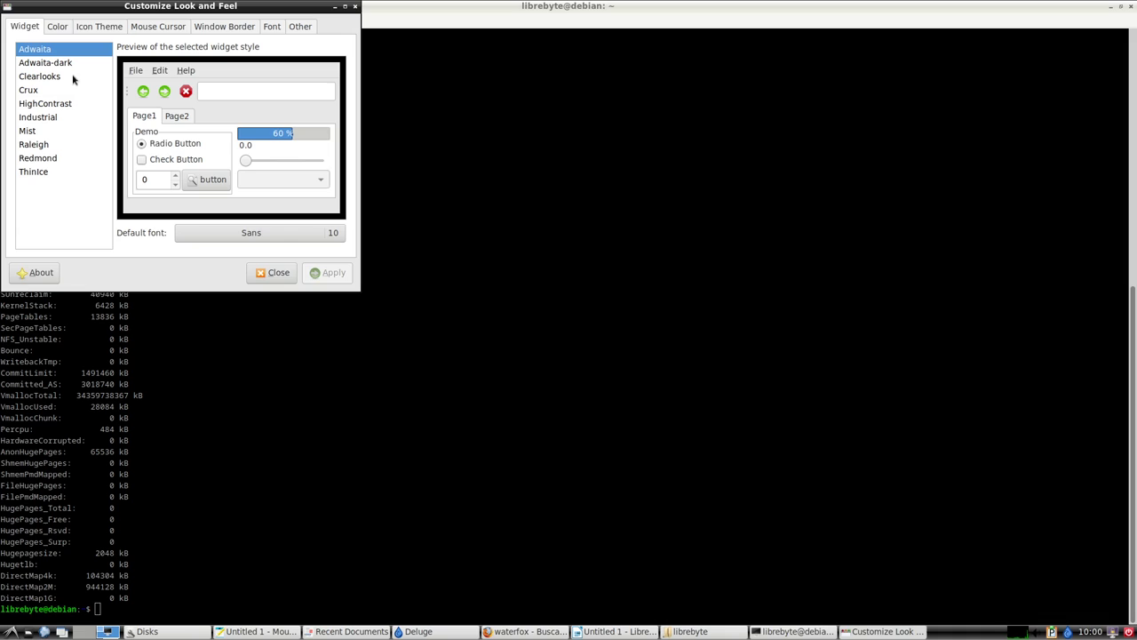
{"action": "left_click", "coordinate": [49, 159]}
{"action": "left_click", "coordinate": [44, 53]}
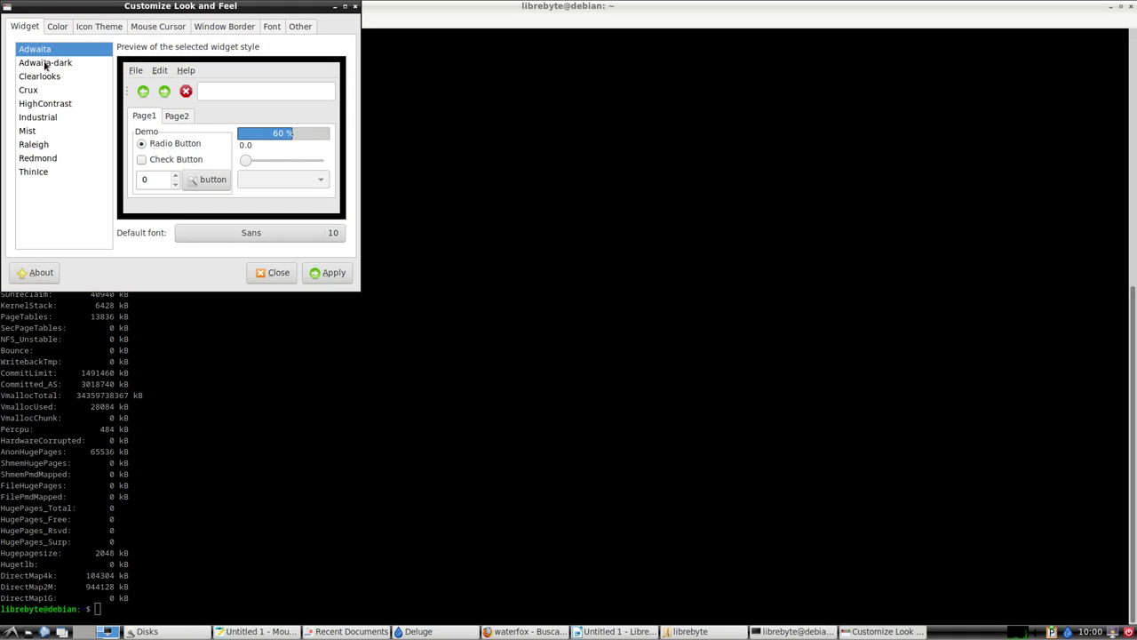
Choose and apply the Adwaita icon theme.
{"action": "left_click", "coordinate": [62, 31]}
{"action": "left_click", "coordinate": [100, 27]}
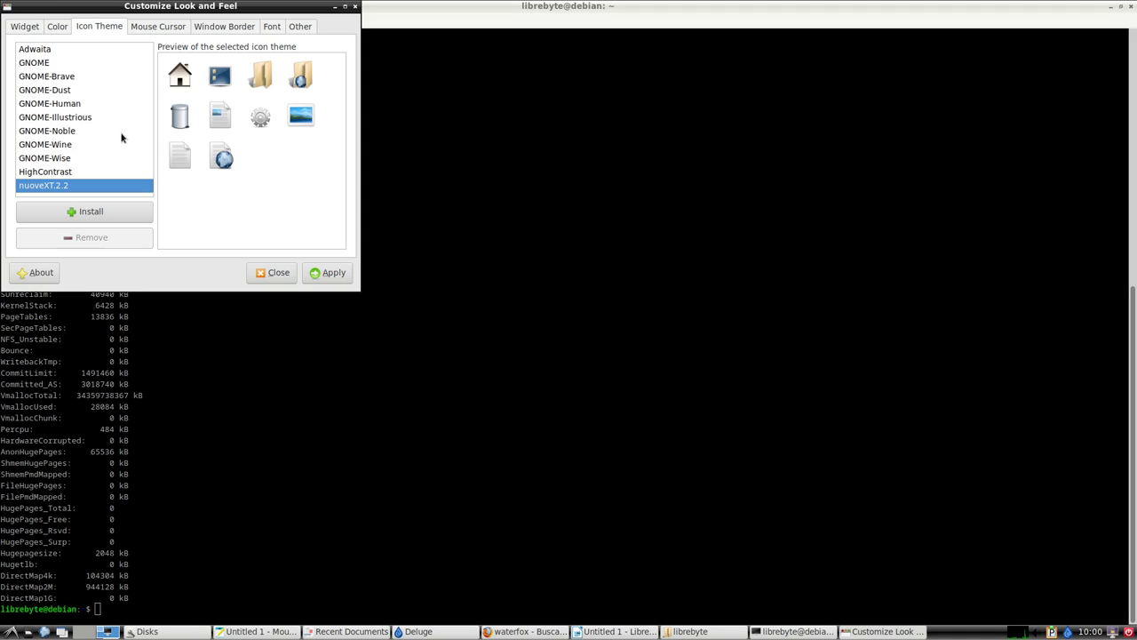
{"action": "left_click", "coordinate": [54, 54]}
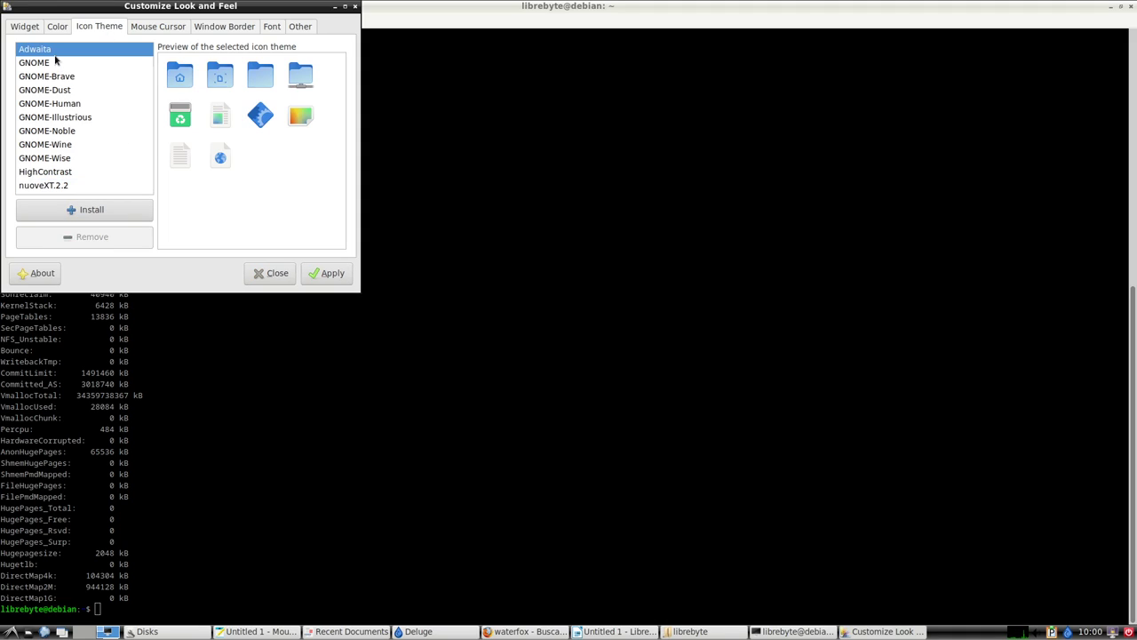
{"action": "left_click", "coordinate": [332, 274]}
Preview window borders Artwiz-boxed, Bear2, Clearlooks, Clearlooks-3.4, Clearlooks-Olive and Mikachu.
{"action": "left_click", "coordinate": [158, 26]}
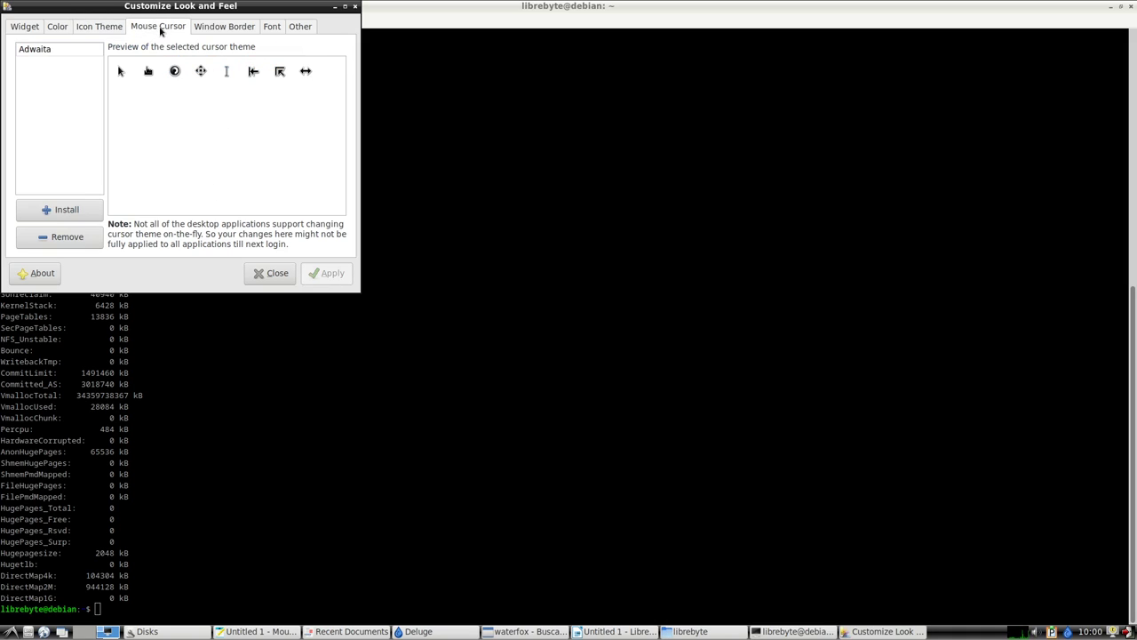
{"action": "left_click", "coordinate": [214, 27]}
{"action": "scroll", "coordinate": [158, 153], "scroll_direction": "up", "scroll_amount": 5}
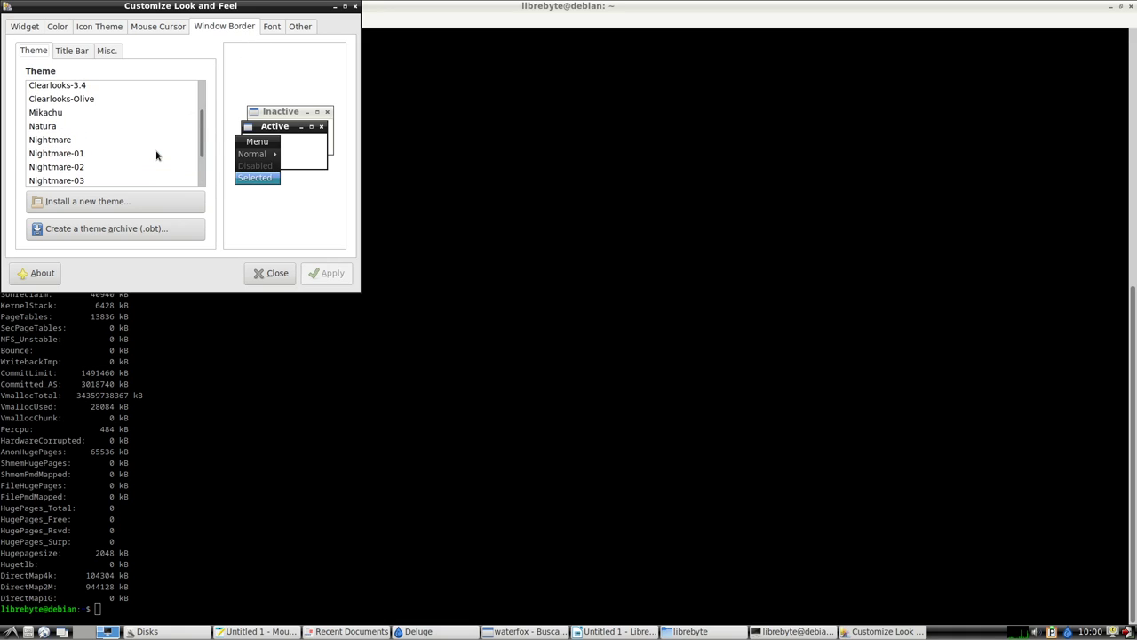
{"action": "left_click", "coordinate": [73, 90]}
{"action": "left_click", "coordinate": [62, 103]}
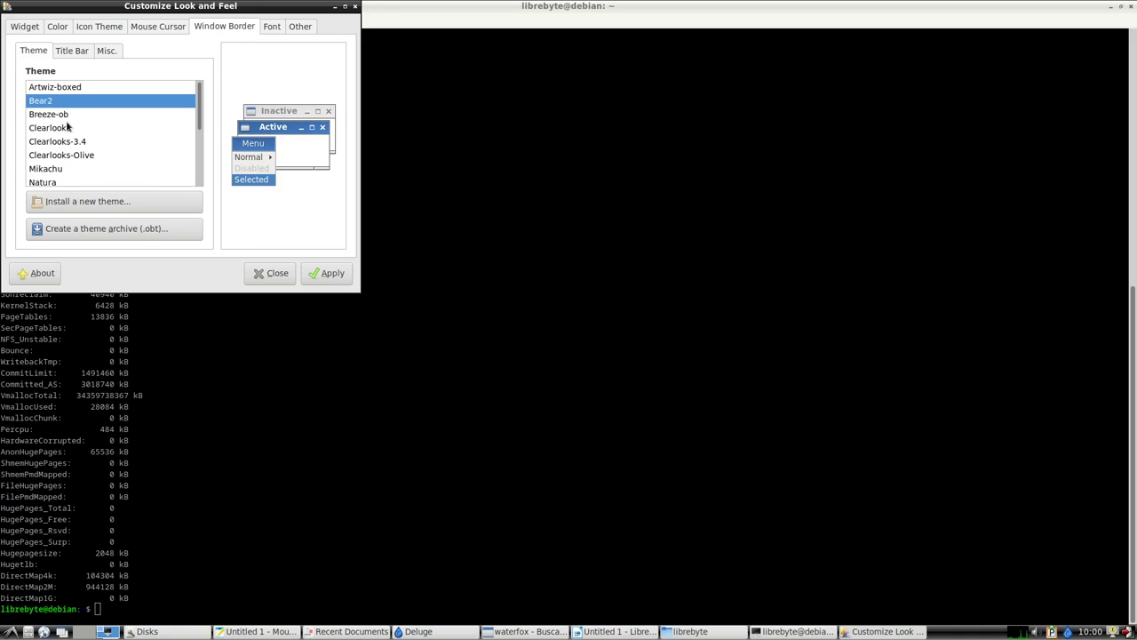
{"action": "left_click", "coordinate": [69, 126]}
{"action": "left_click", "coordinate": [83, 143]}
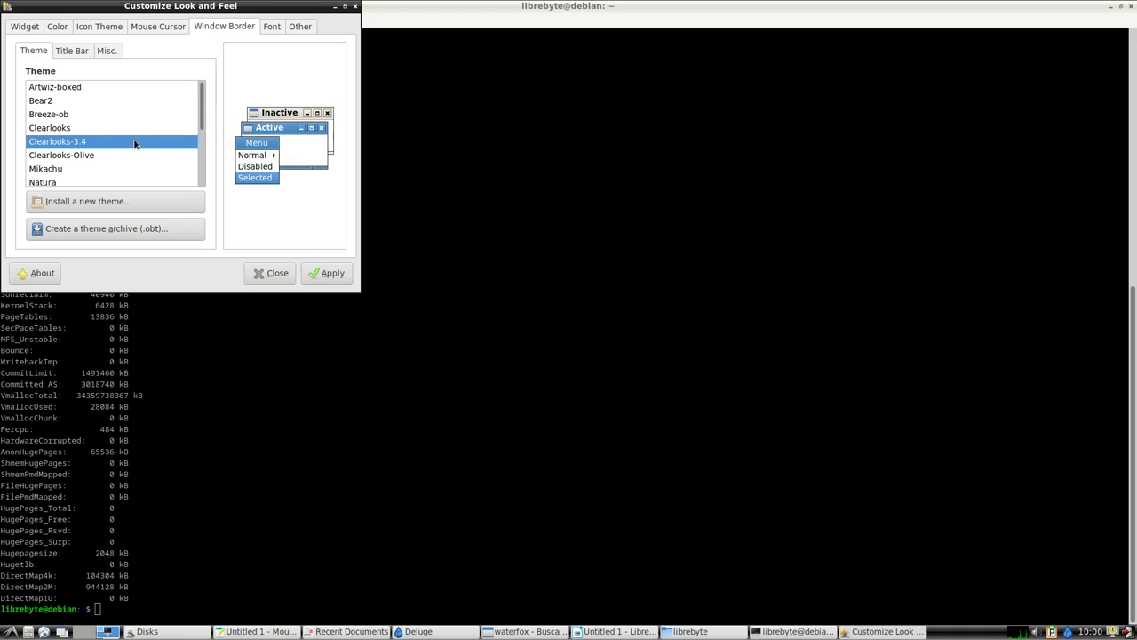
{"action": "left_click", "coordinate": [71, 155]}
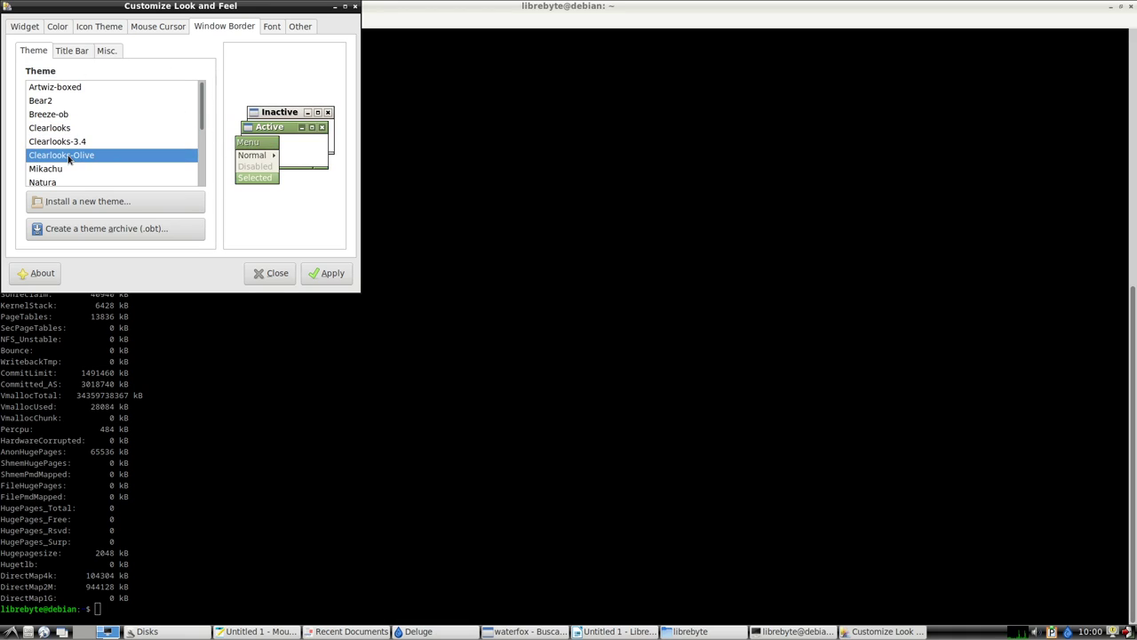
{"action": "left_click", "coordinate": [70, 168]}
Preview Natura, Onyx-Citrus and Orang, then apply the dark Onyx window border theme.
{"action": "scroll", "coordinate": [110, 144], "scroll_direction": "down", "scroll_amount": 2}
{"action": "left_click", "coordinate": [66, 146]}
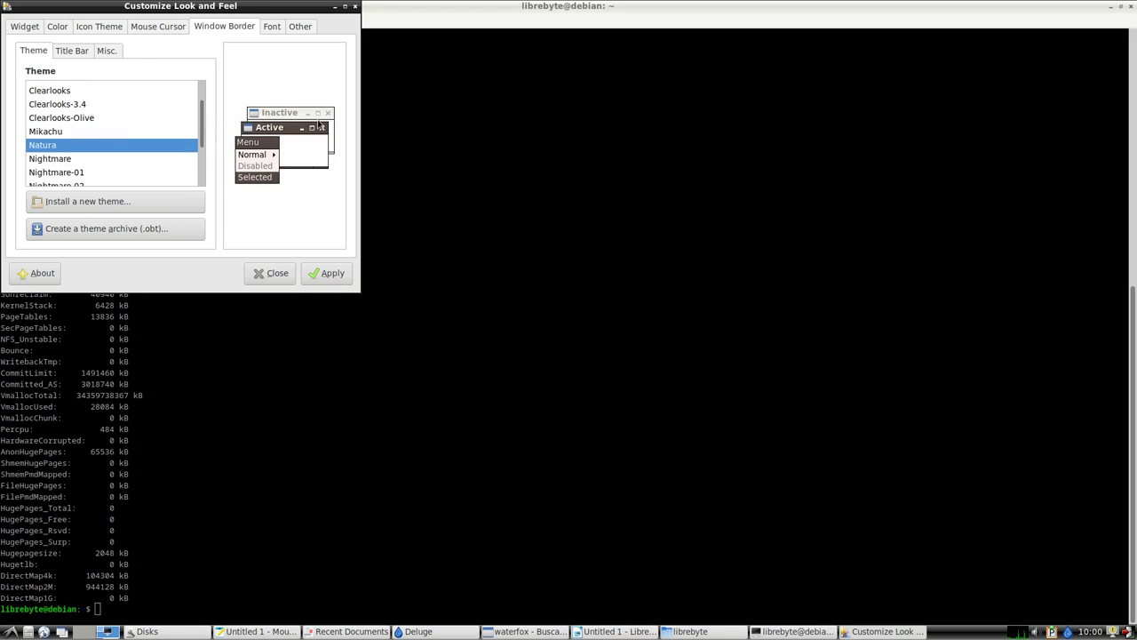
{"action": "scroll", "coordinate": [143, 135], "scroll_direction": "down", "scroll_amount": 2}
{"action": "scroll", "coordinate": [141, 133], "scroll_direction": "down", "scroll_amount": 1}
{"action": "left_click", "coordinate": [140, 135]}
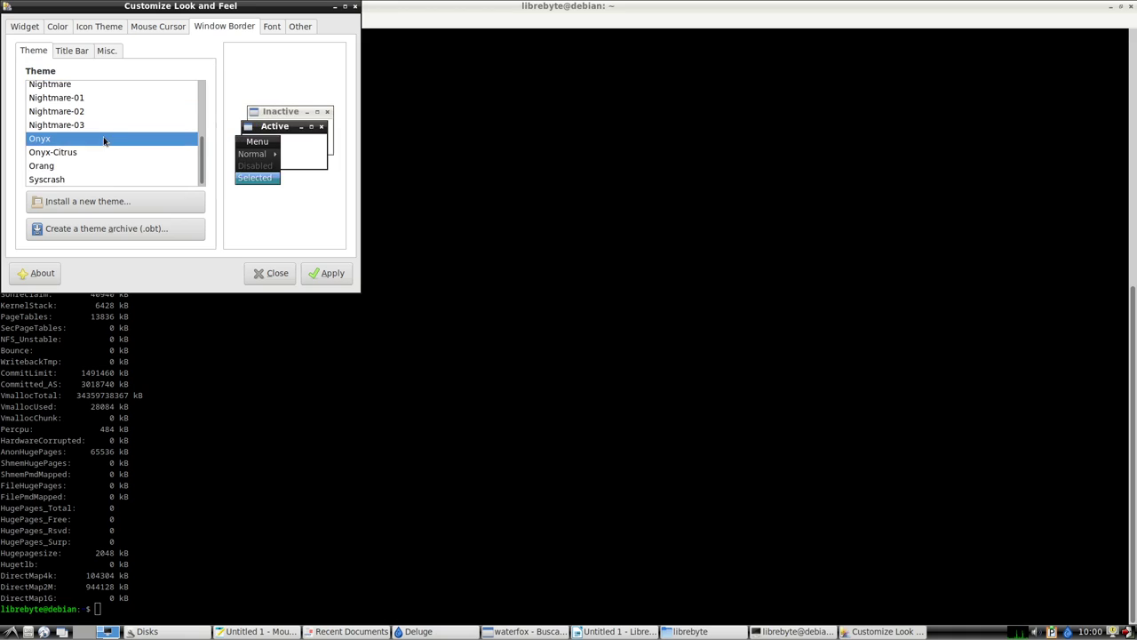
{"action": "left_click", "coordinate": [103, 155]}
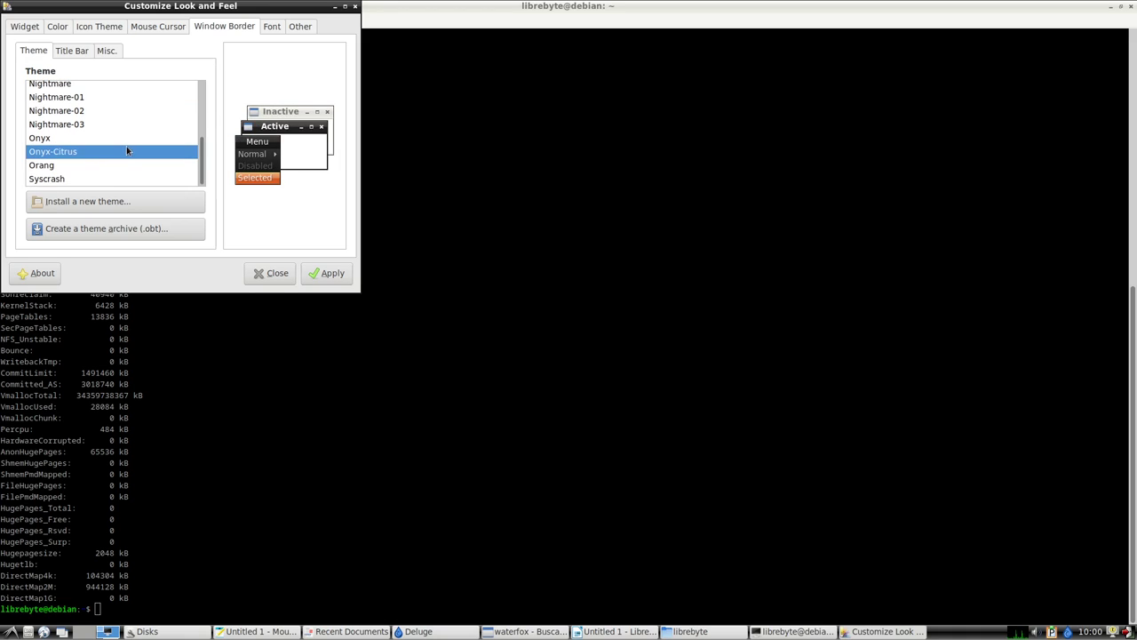
{"action": "left_click", "coordinate": [107, 167]}
{"action": "left_click", "coordinate": [88, 140]}
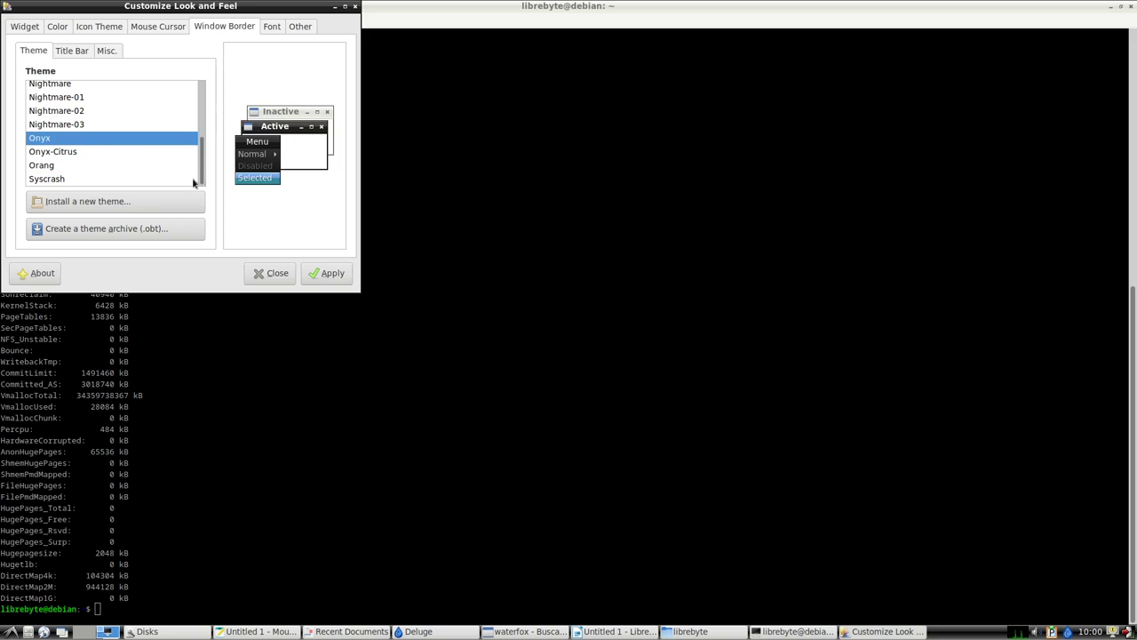
{"action": "left_click", "coordinate": [327, 273]}
{"action": "left_click", "coordinate": [272, 26]}
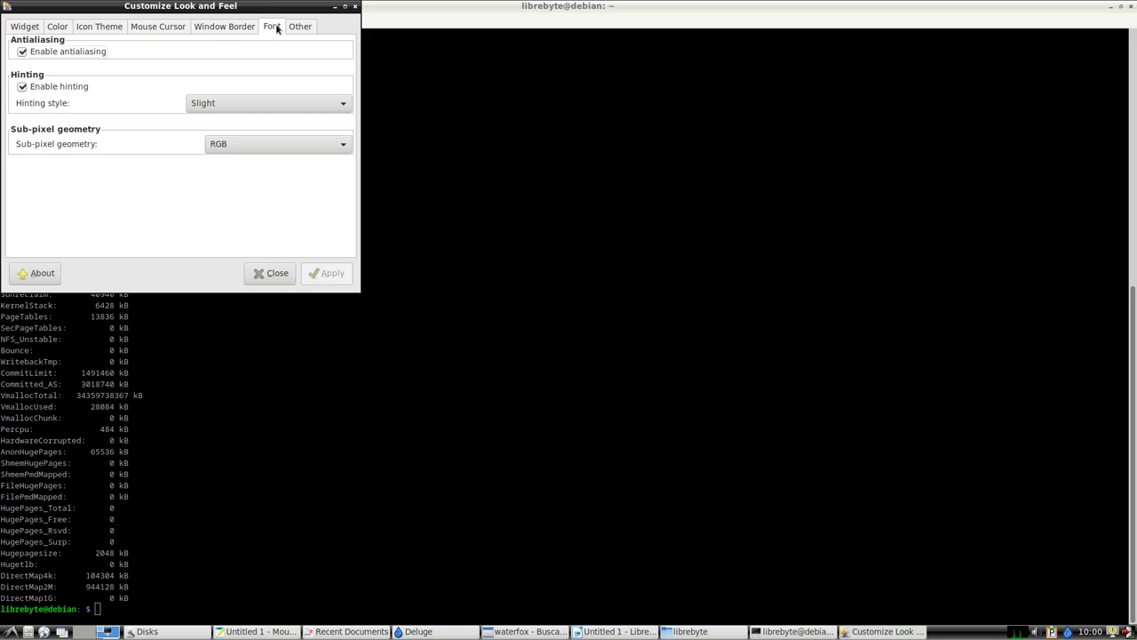
{"action": "left_click", "coordinate": [302, 27]}
Close Customize Look and Feel and cycle through the open windows to LibreOffice Writer.
{"action": "left_click", "coordinate": [279, 271]}
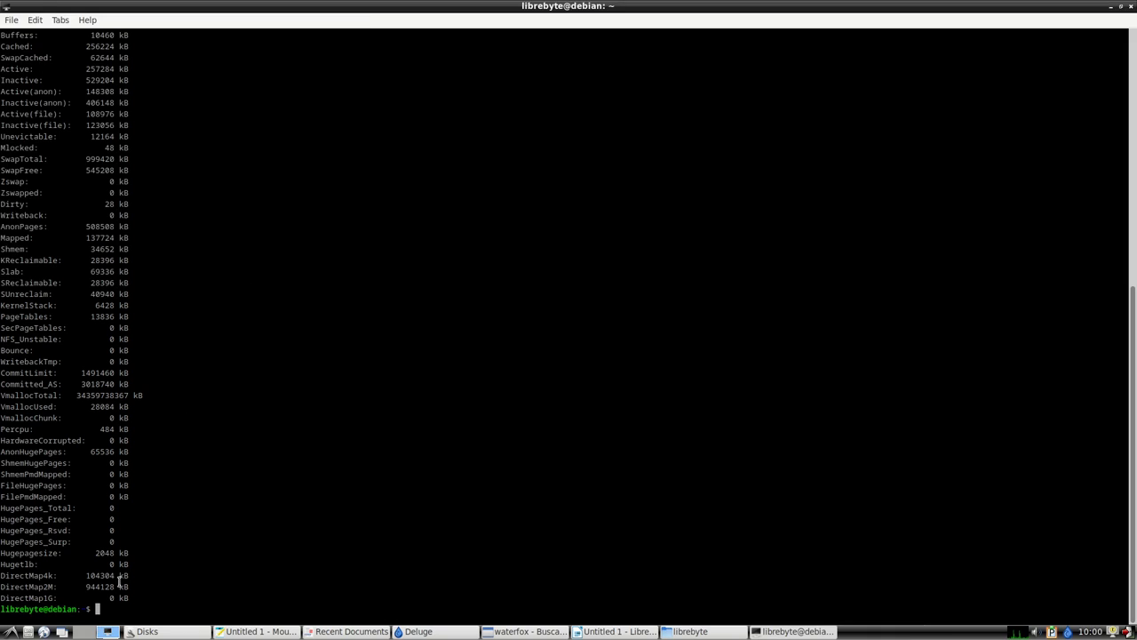
{"action": "left_click", "coordinate": [8, 631]}
{"action": "mouse_move", "coordinate": [59, 546]}
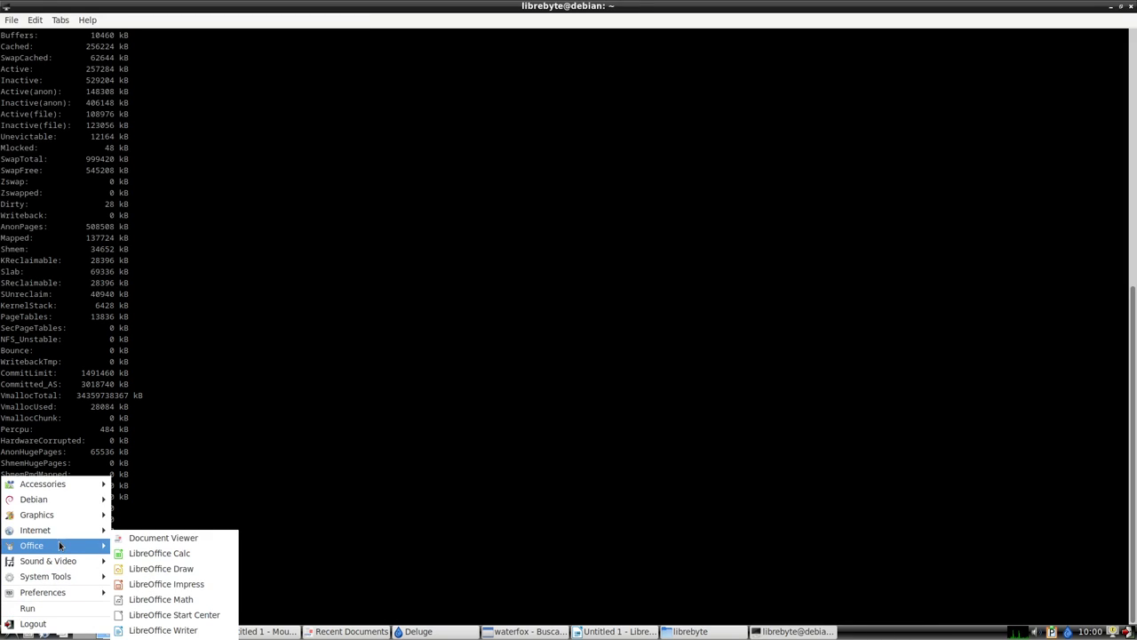
{"action": "mouse_move", "coordinate": [60, 592]}
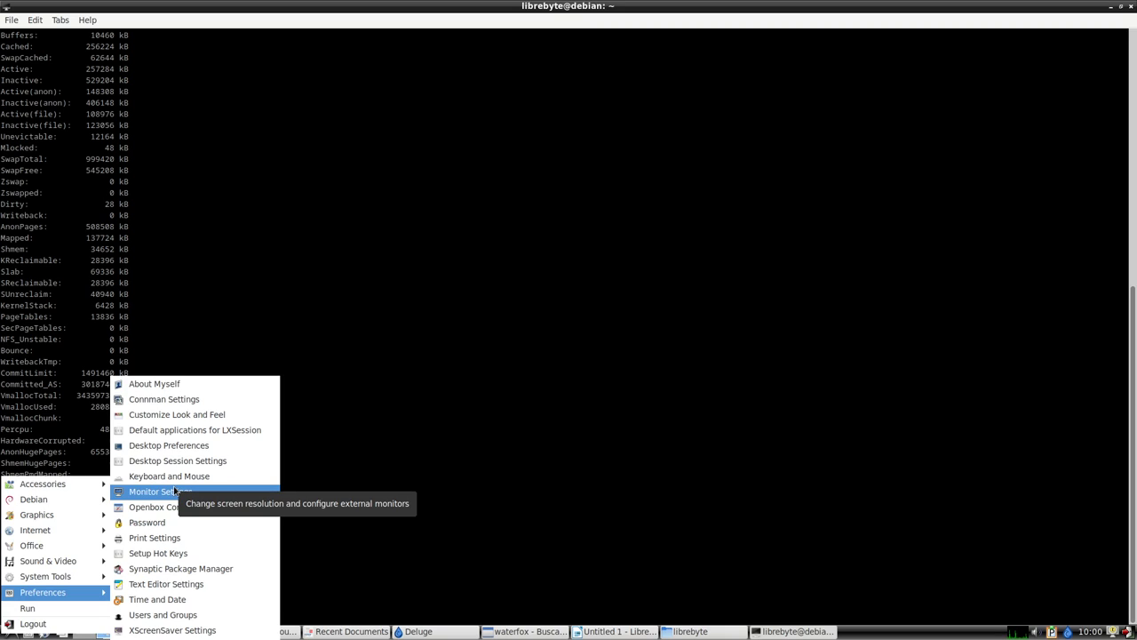
{"action": "left_click", "coordinate": [432, 502]}
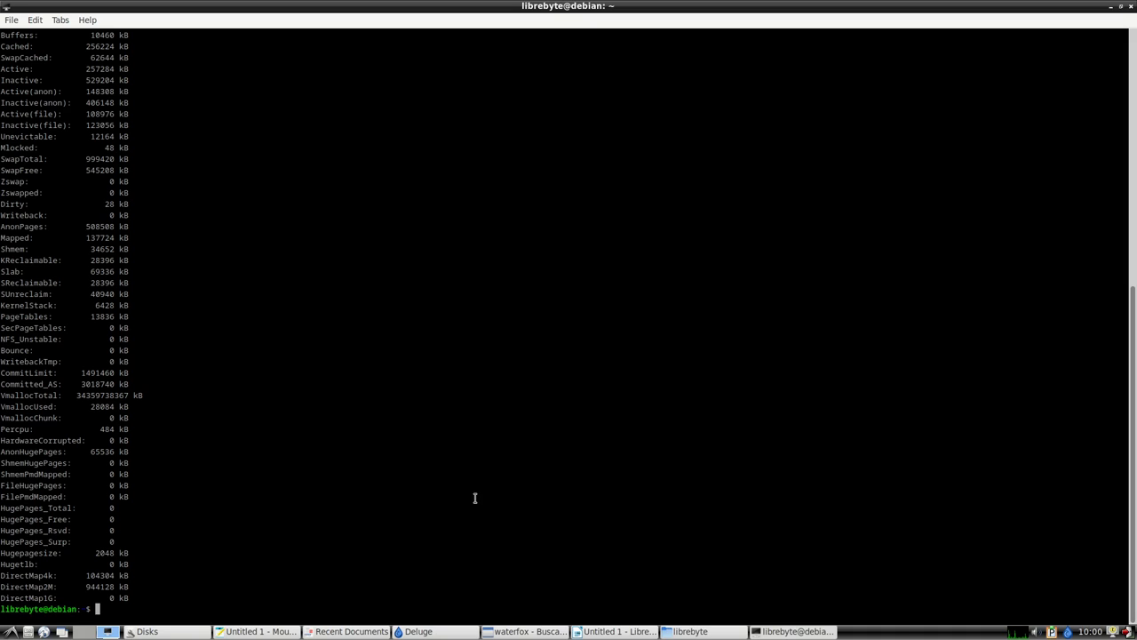
{"action": "key", "text": "alt+Tab"}
{"action": "key", "text": "alt+Tab"}
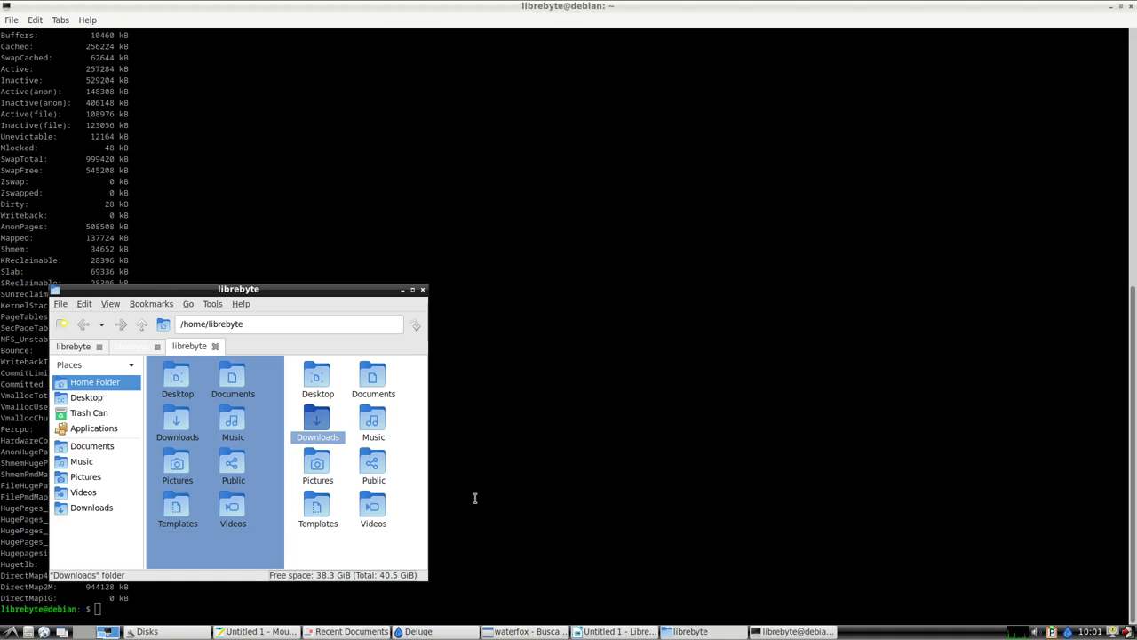
{"action": "left_click", "coordinate": [412, 289]}
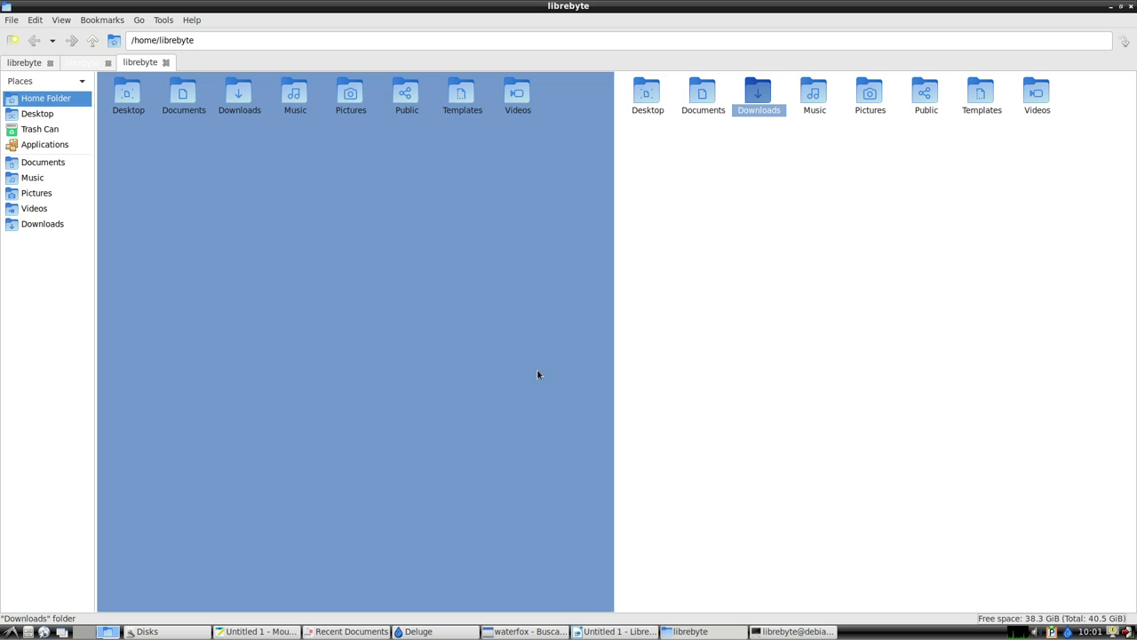
{"action": "key", "text": "alt+Tab"}
{"action": "key", "text": "alt+Tab"}
{"action": "key", "text": "alt+Tab"}
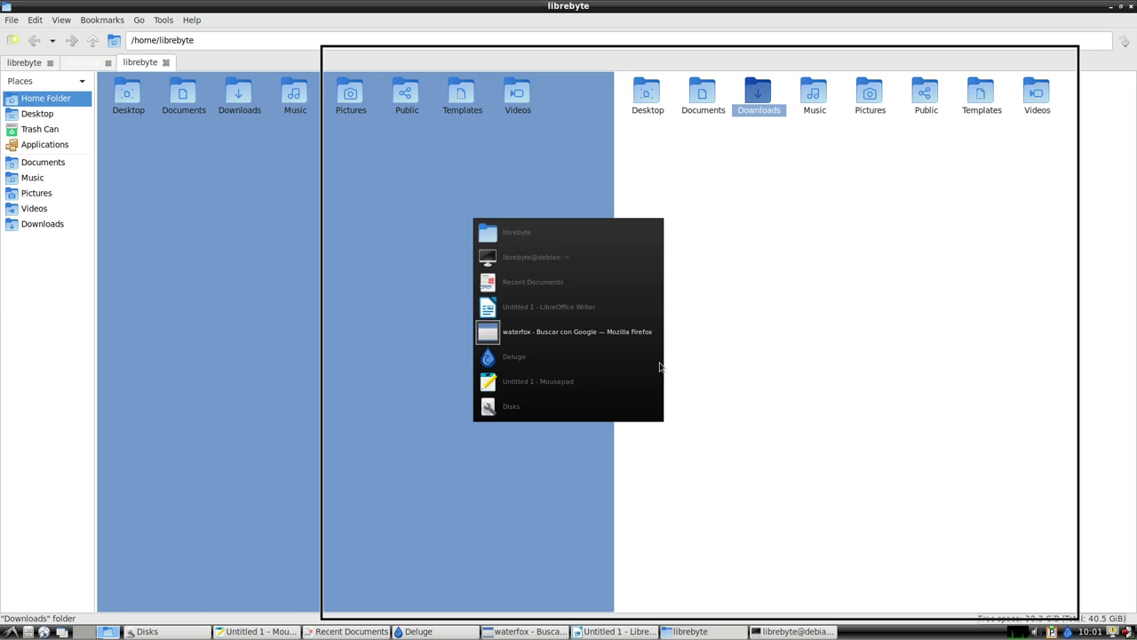
{"action": "key", "text": "alt+Tab"}
{"action": "key", "text": "alt+Tab"}
{"action": "key", "text": "alt+Tab"}
{"action": "key", "text": "alt+Tab"}
{"action": "key", "text": "alt+Tab"}
{"action": "key", "text": "alt+Tab"}
{"action": "key", "text": "alt+Tab"}
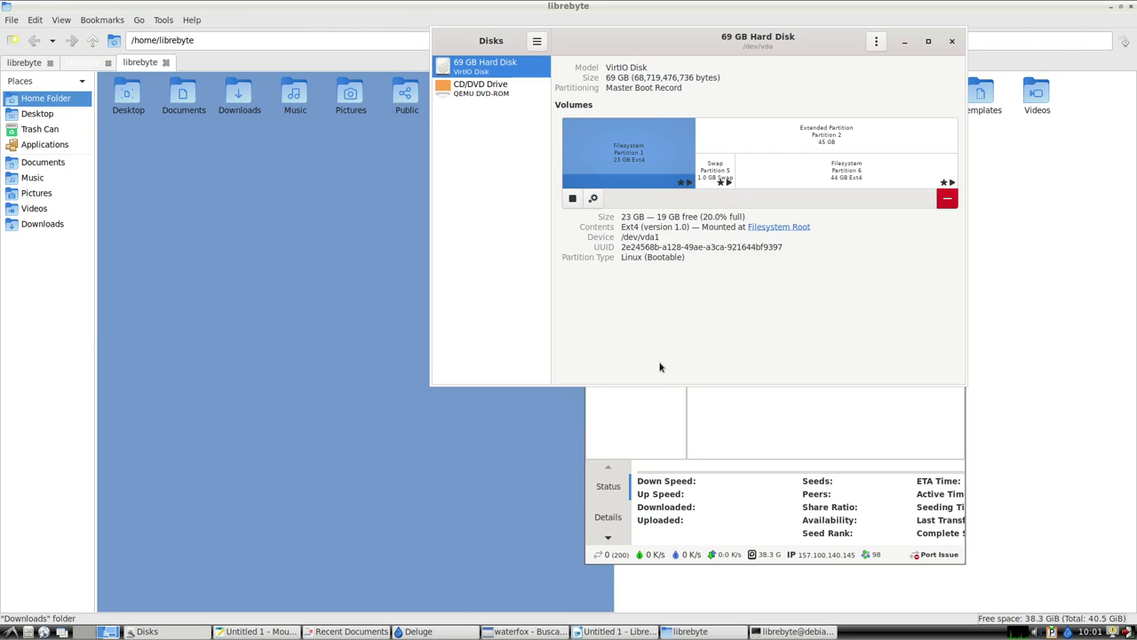
{"action": "key", "text": "alt+Tab"}
{"action": "key", "text": "alt+Tab"}
{"action": "key", "text": "alt+Tab"}
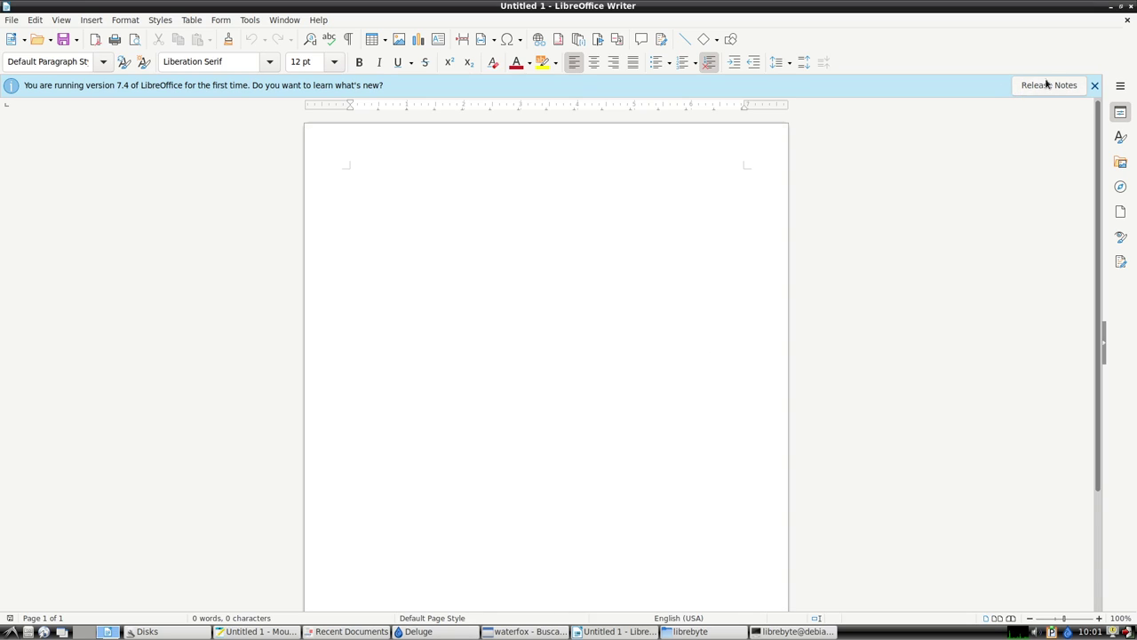
Close Writer, Disks, Deluge, PCManFM, LXTerminal, Document Viewer, Firefox and Mousepad.
{"action": "left_click", "coordinate": [1131, 7]}
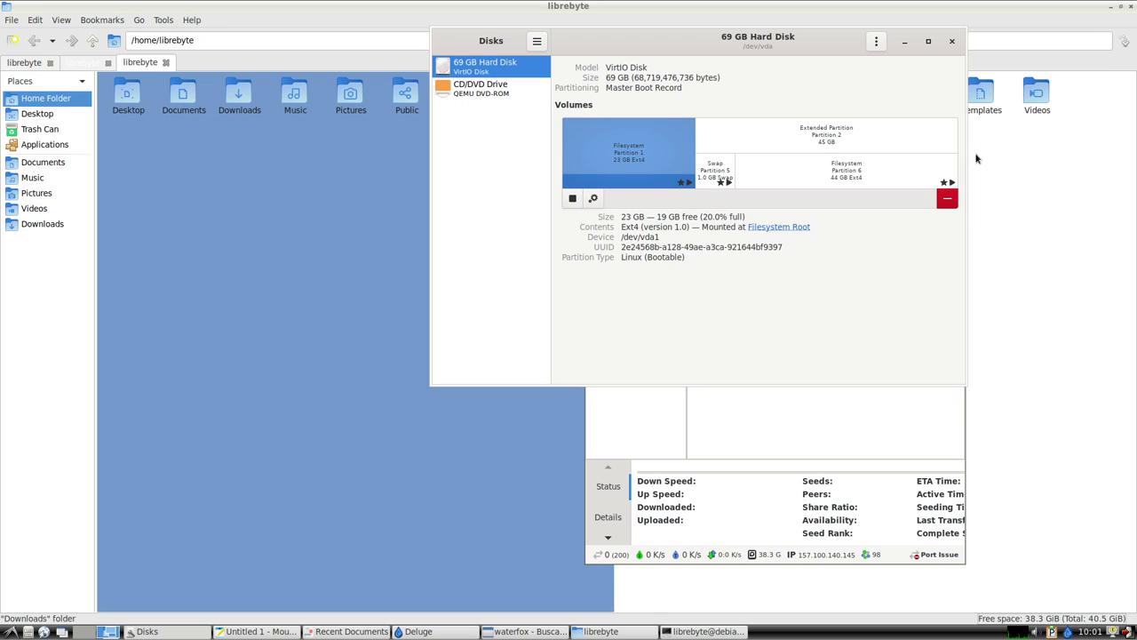
{"action": "left_click", "coordinate": [952, 42]}
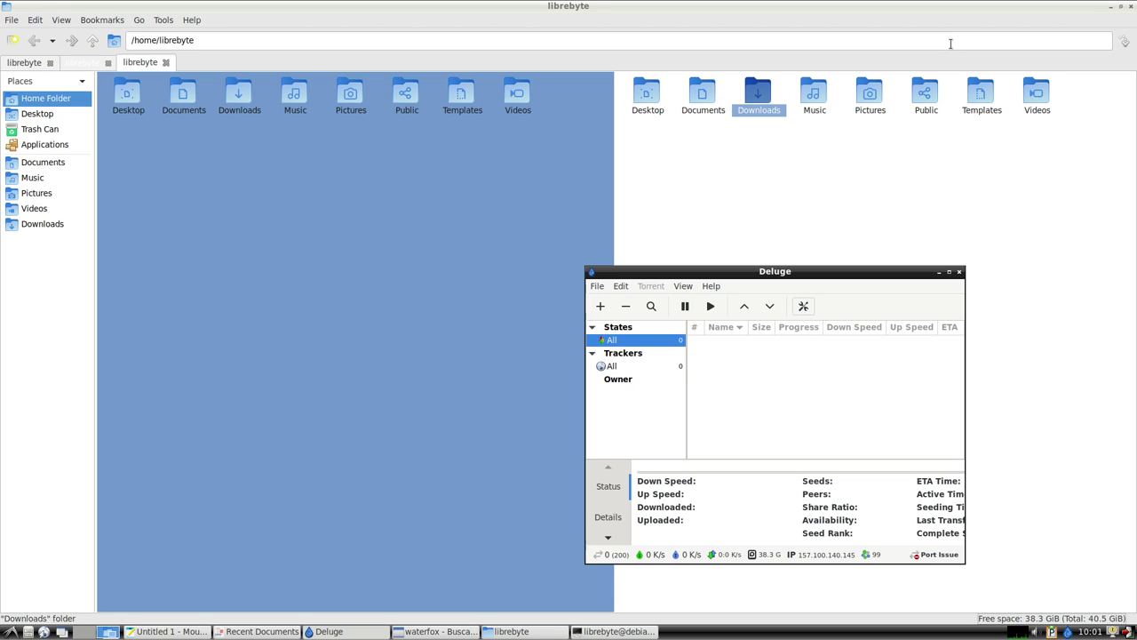
{"action": "left_click", "coordinate": [959, 271]}
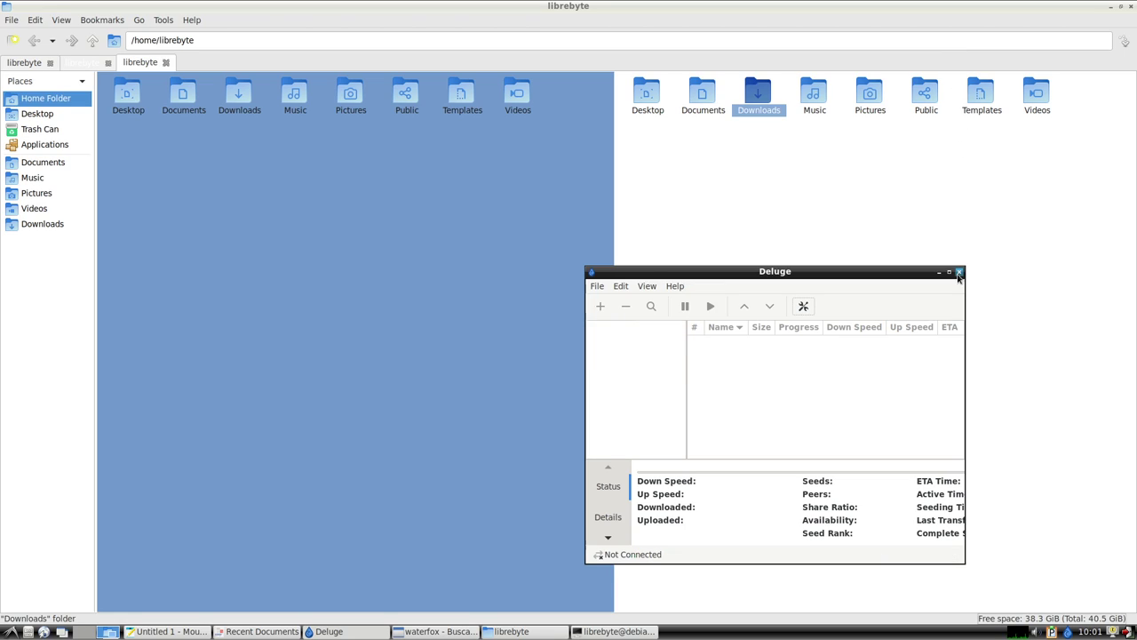
{"action": "key", "text": "ctrl+q"}
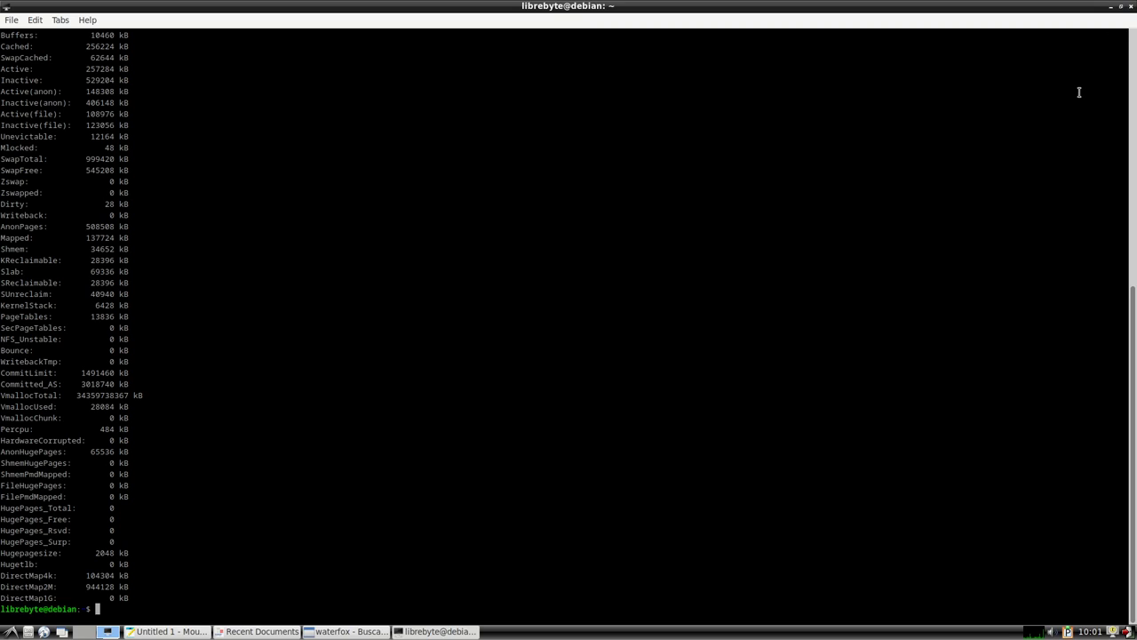
{"action": "left_click", "coordinate": [1131, 7]}
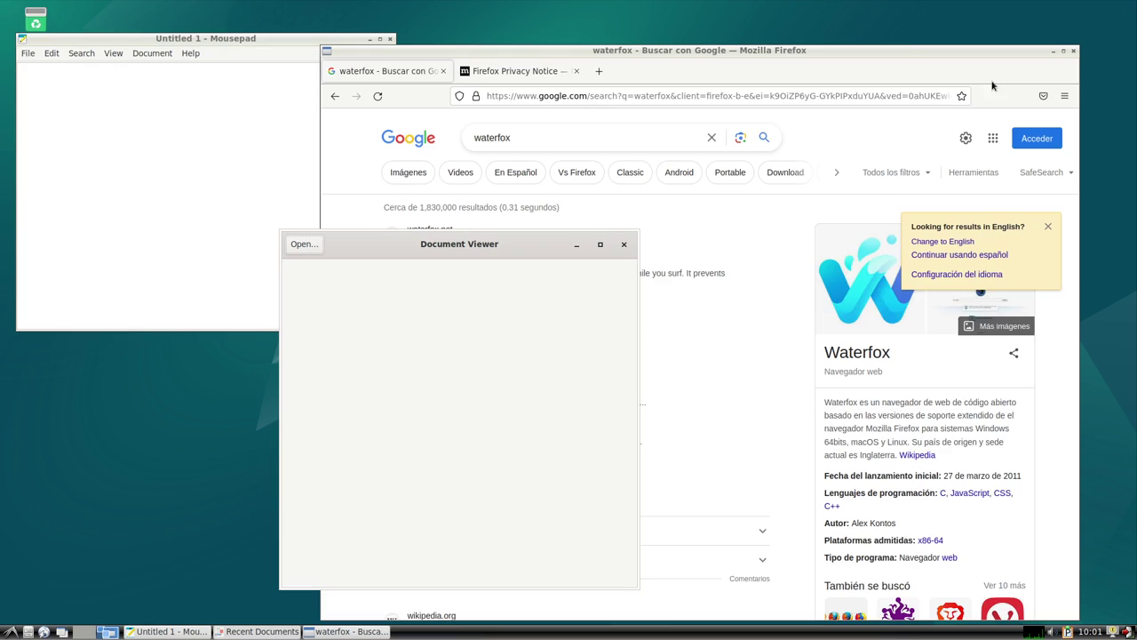
{"action": "left_click", "coordinate": [624, 243]}
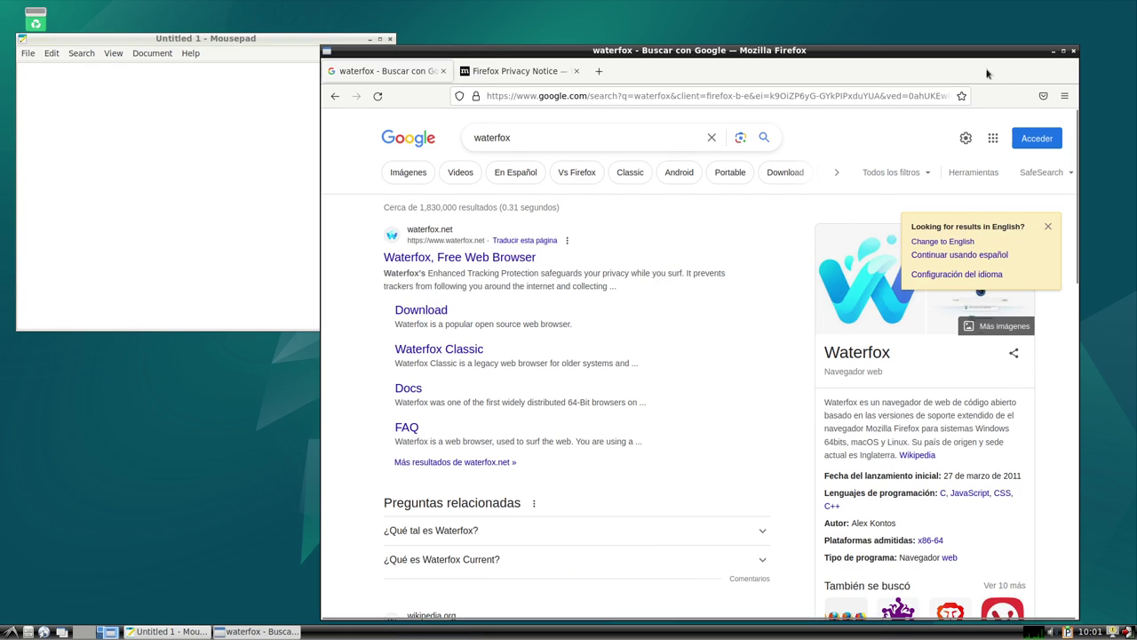
{"action": "key", "text": "ctrl+q"}
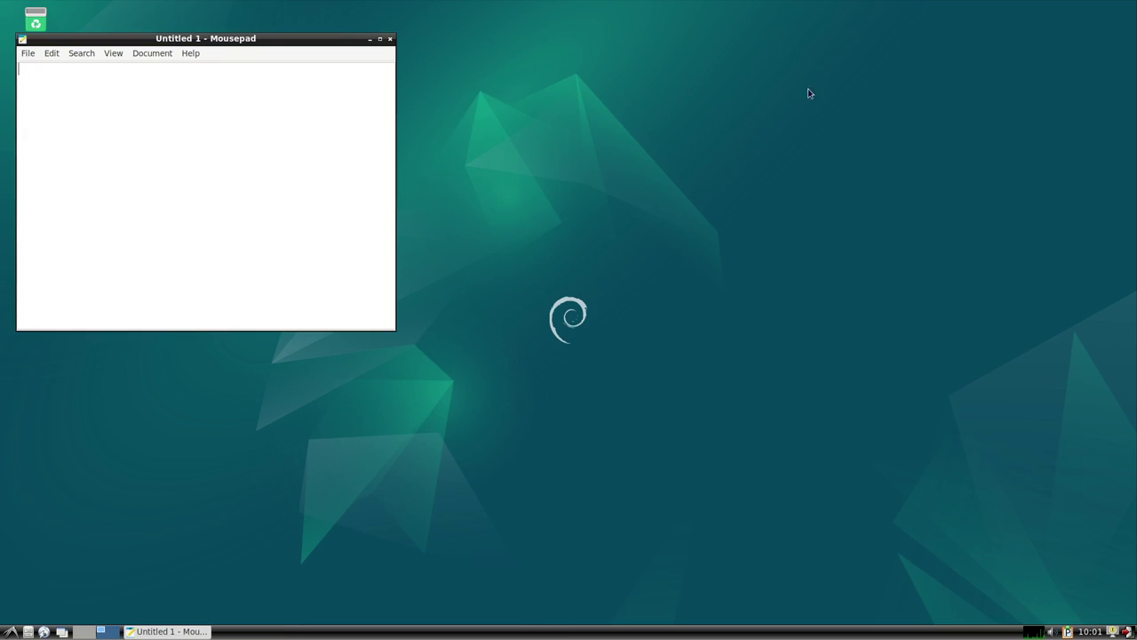
{"action": "left_click", "coordinate": [389, 38]}
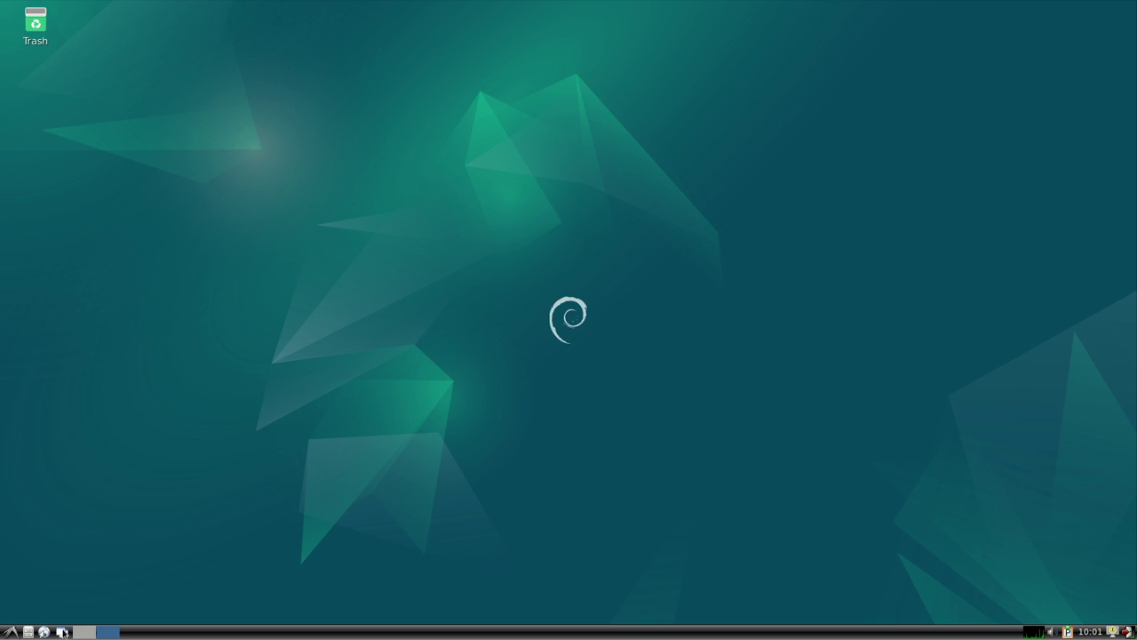
Launch LXTerminal from System Tools, maximize it, and run uname -a showing kernel 6.1.0-9-amd64.
{"action": "left_click", "coordinate": [11, 631]}
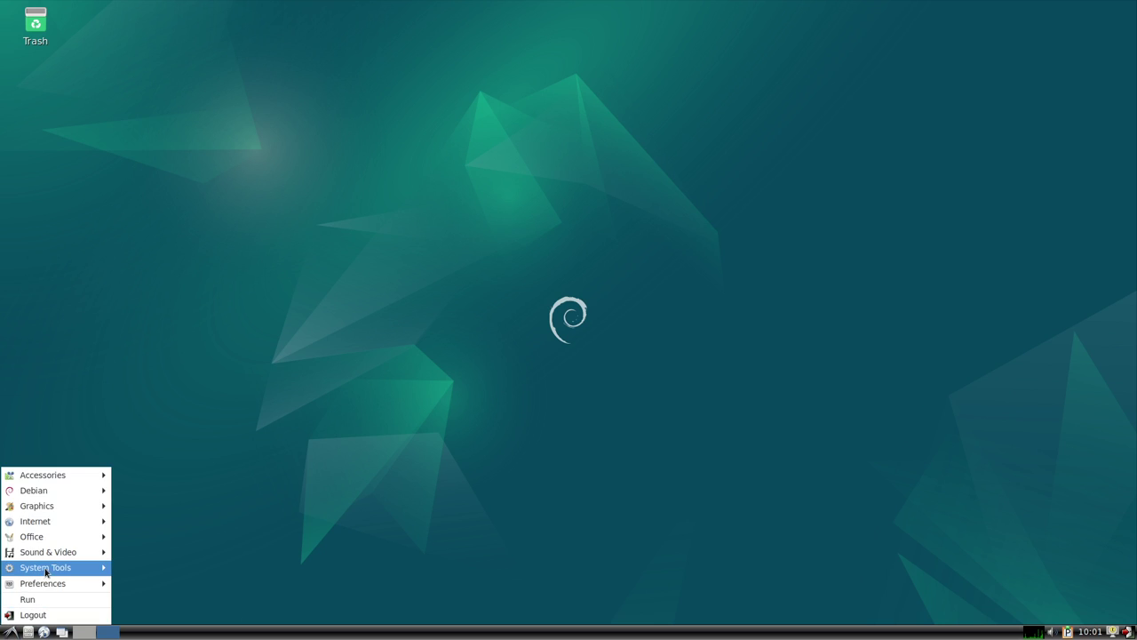
{"action": "mouse_move", "coordinate": [46, 571]}
{"action": "left_click", "coordinate": [149, 584]}
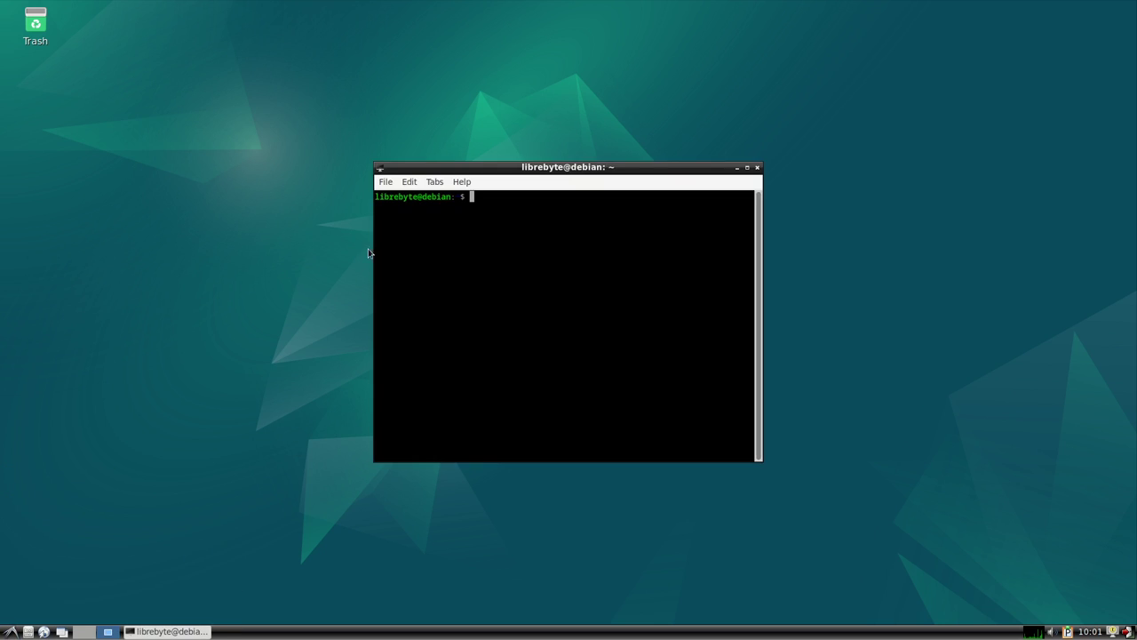
{"action": "double_click", "coordinate": [504, 172]}
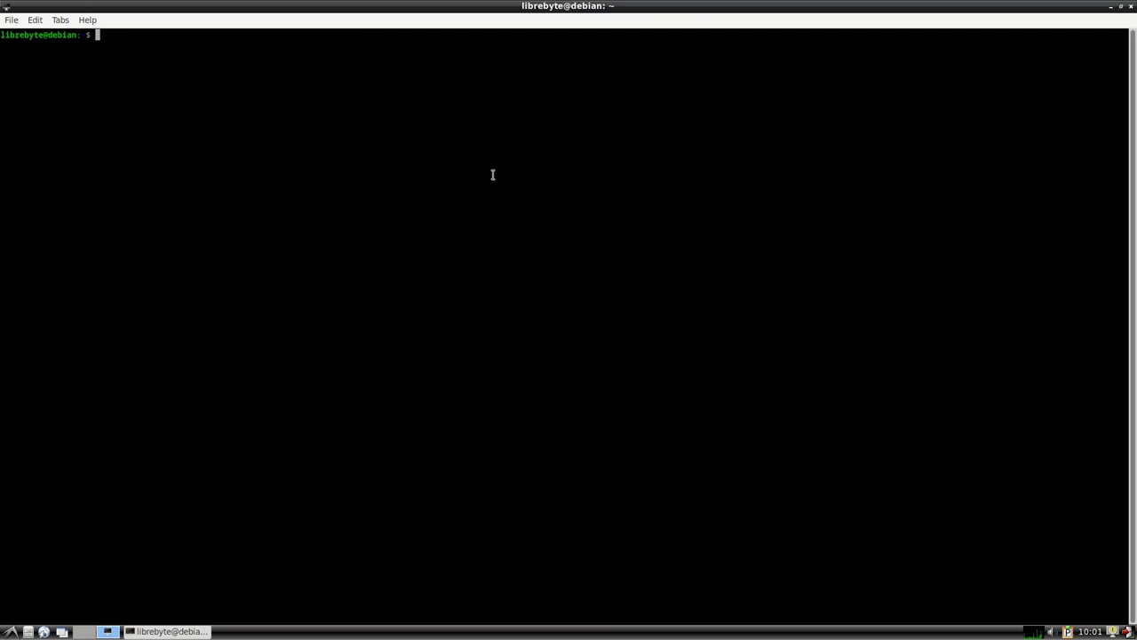
{"action": "type", "text": "uname -a"}
{"action": "key", "text": "Return"}
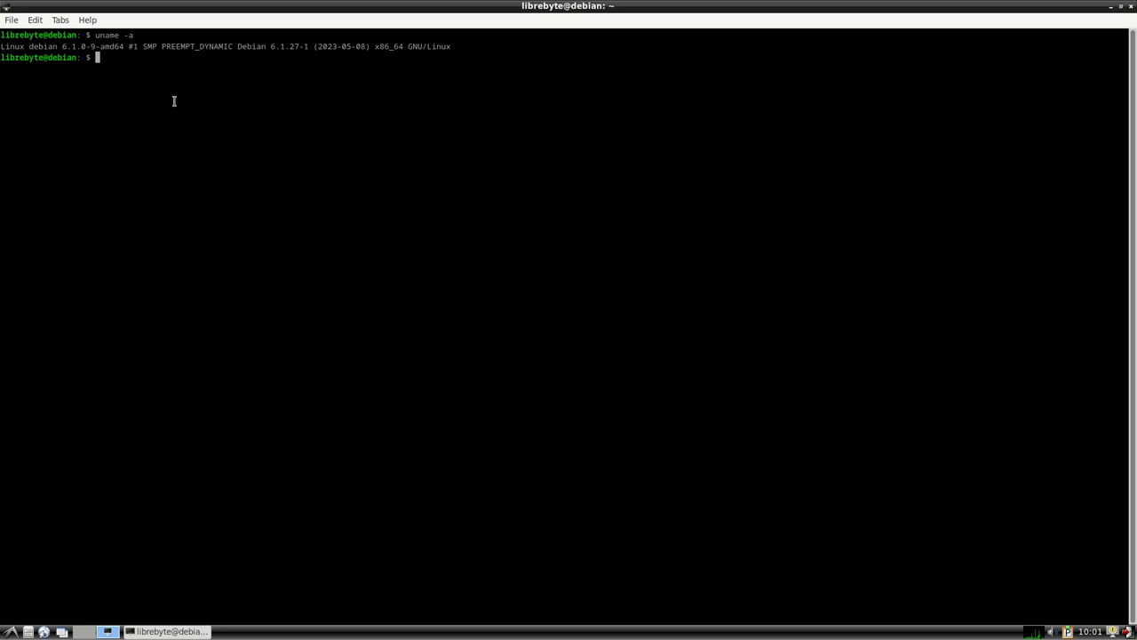